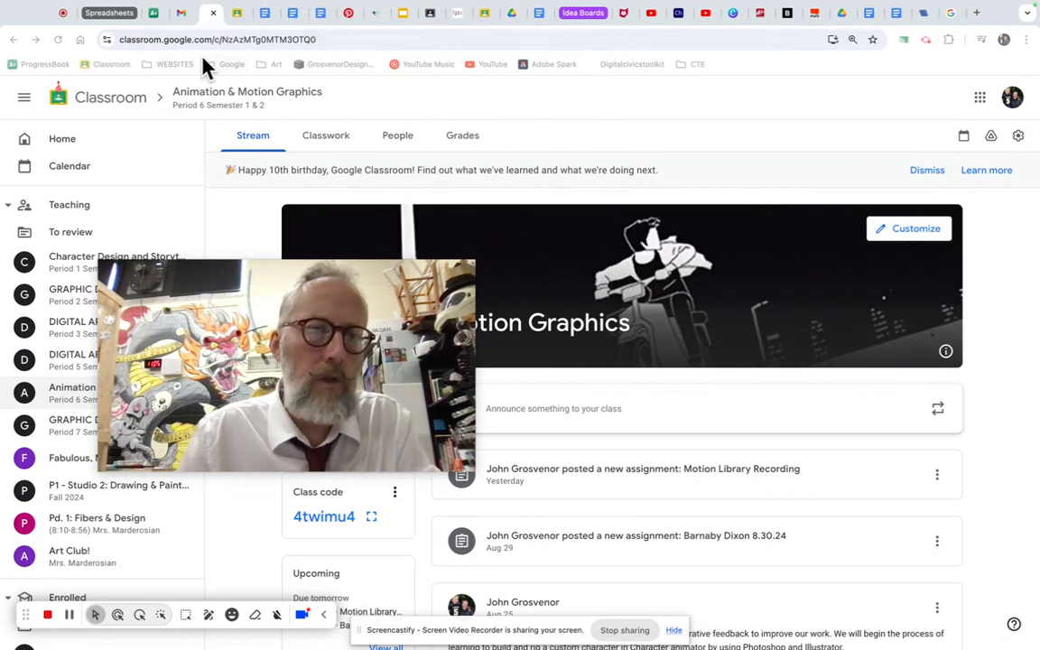
Switch to Photoshop and create an 8 x 10 inch, 300 ppi RGB document named "Your name shapes prafice".
mouse_move(332, 630)
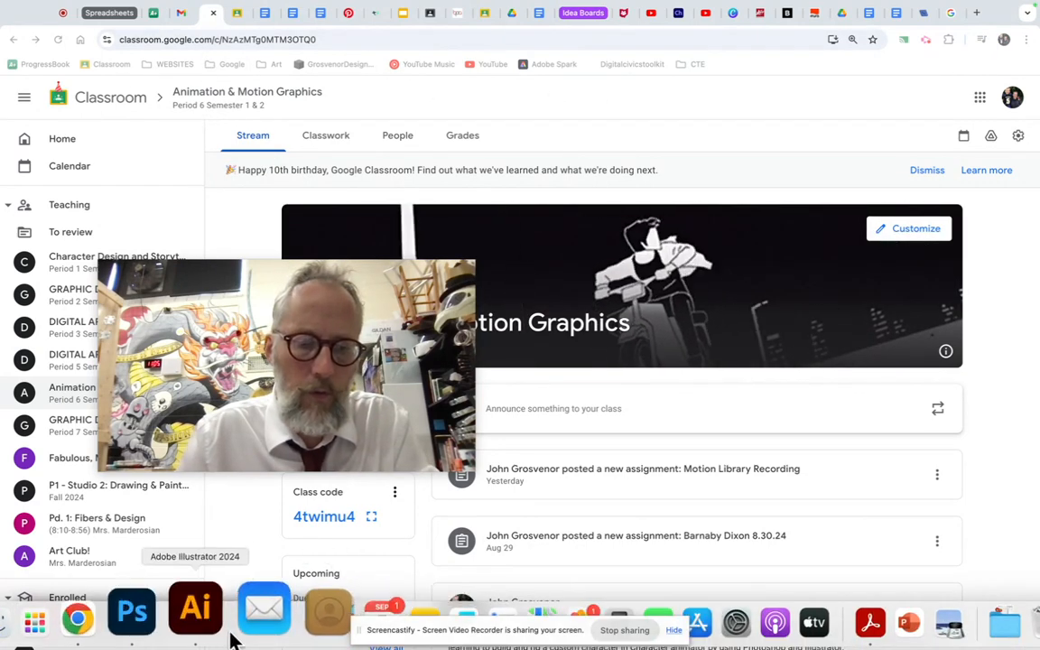
left_click(176, 630)
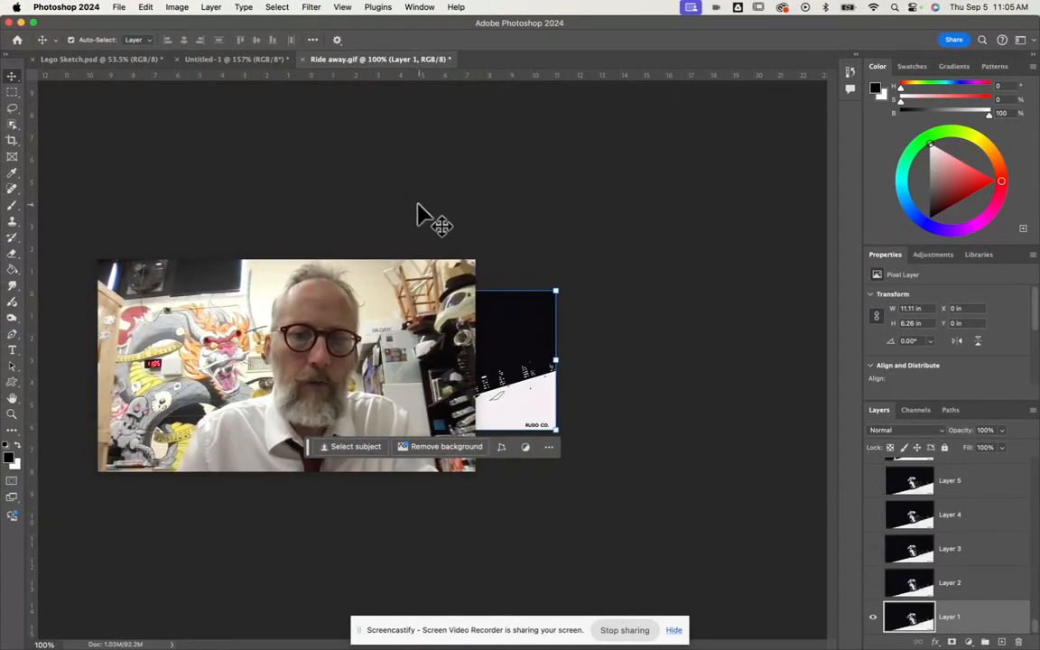
left_click(118, 7)
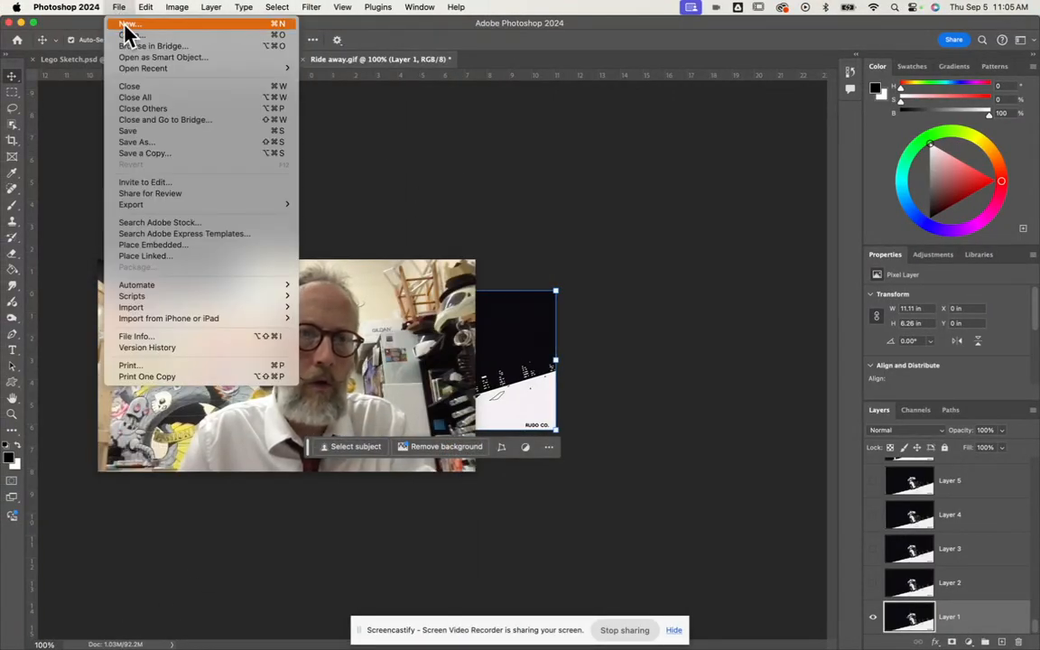
left_click(124, 25)
left_click_drag(553, 115, 476, 113)
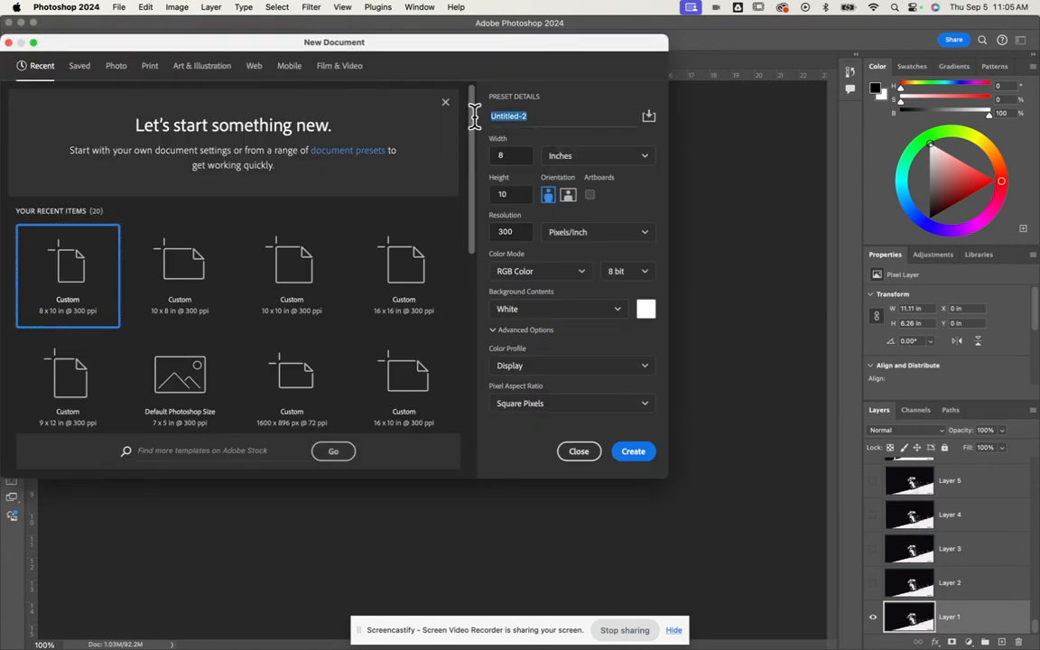
type("S")
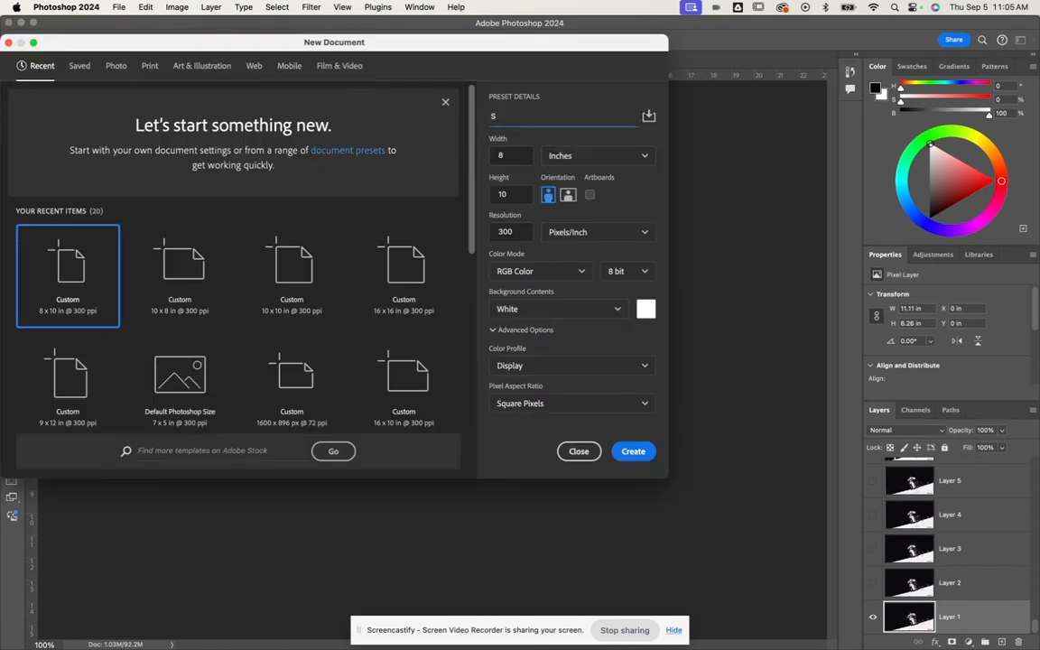
type("our name shapes pratice")
left_click(551, 196)
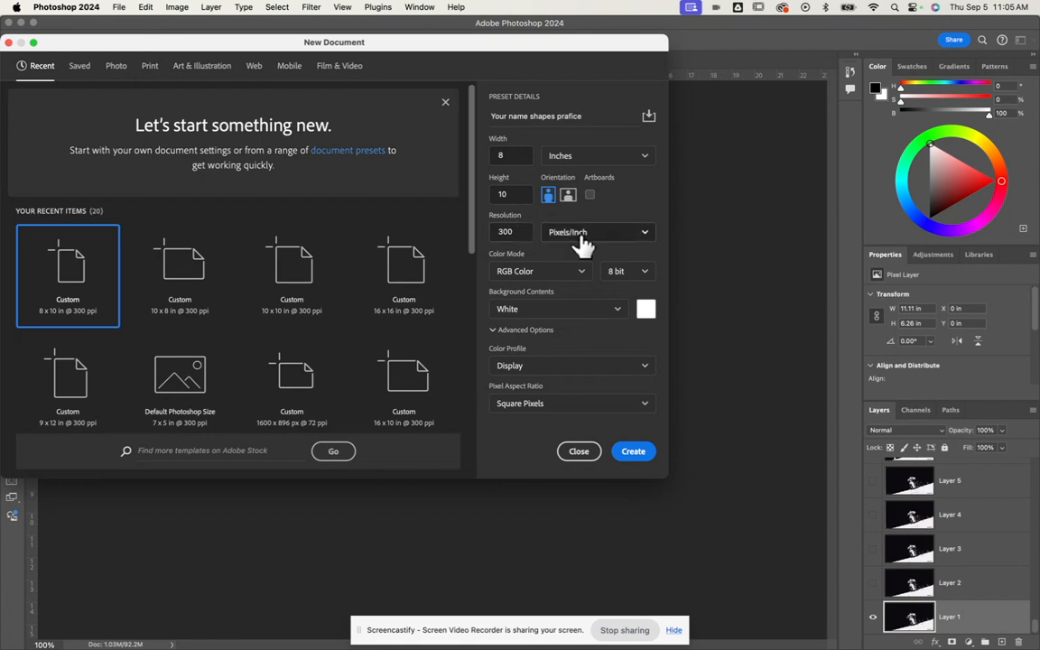
left_click(633, 454)
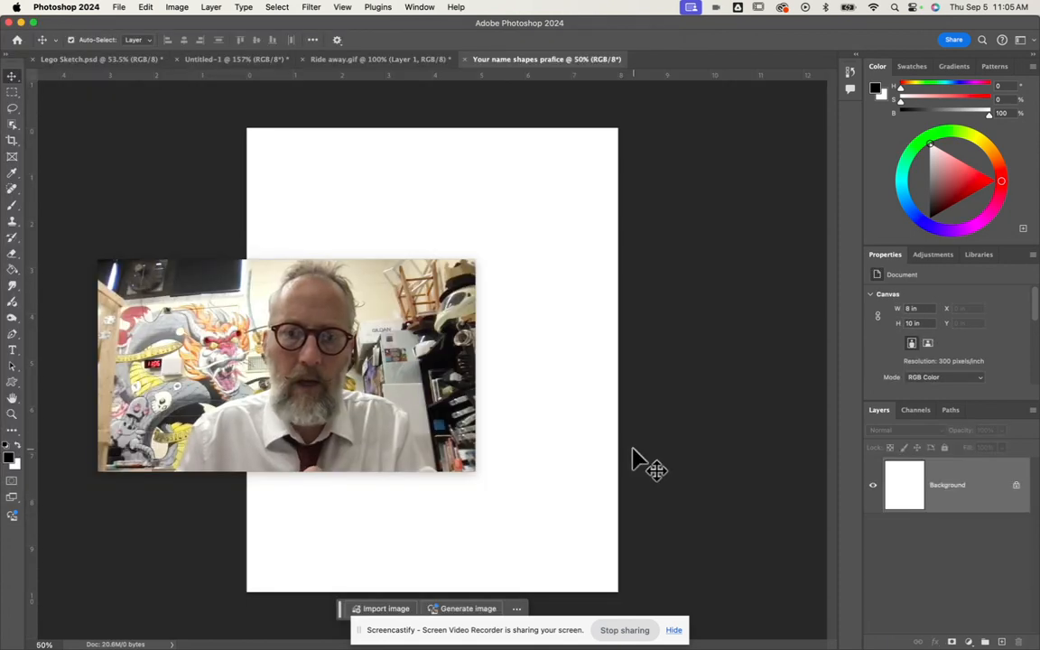
Draw a rectangle about 2.03 in wide and 1.8 in high near the page's upper-left corner.
left_click_drag(383, 329, 316, 449)
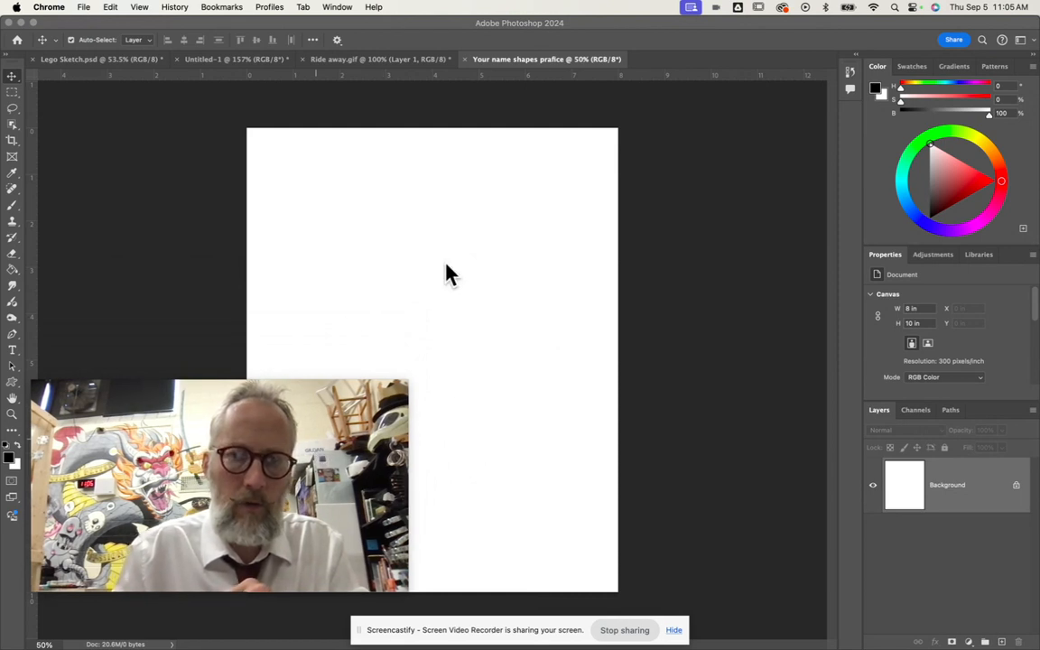
left_click(484, 196)
scroll(485, 188, "up", 3)
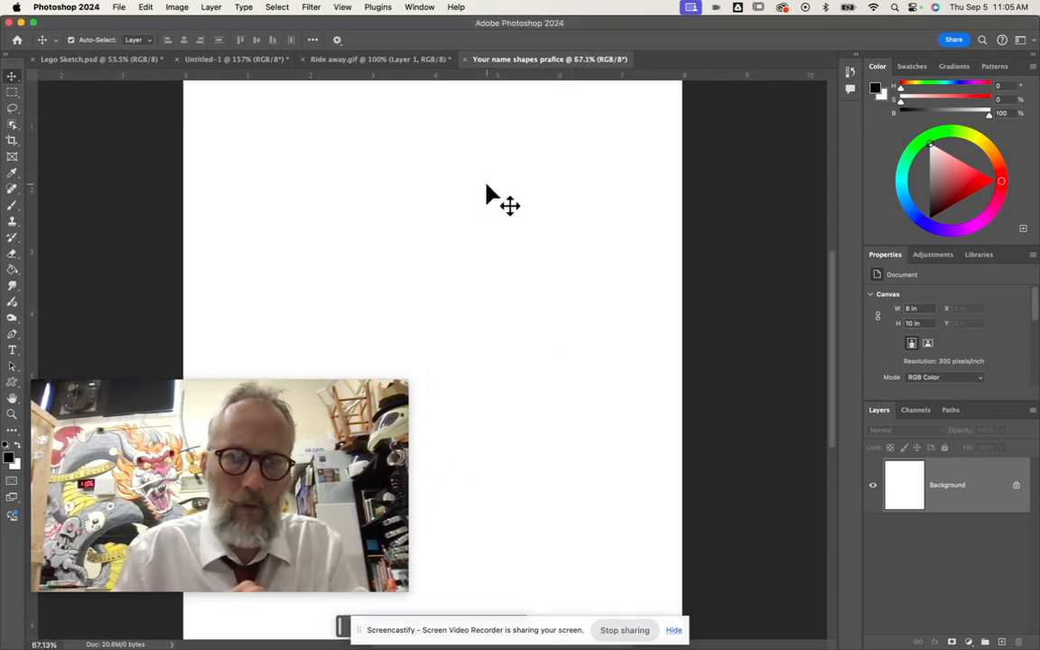
scroll(485, 188, "up", 2)
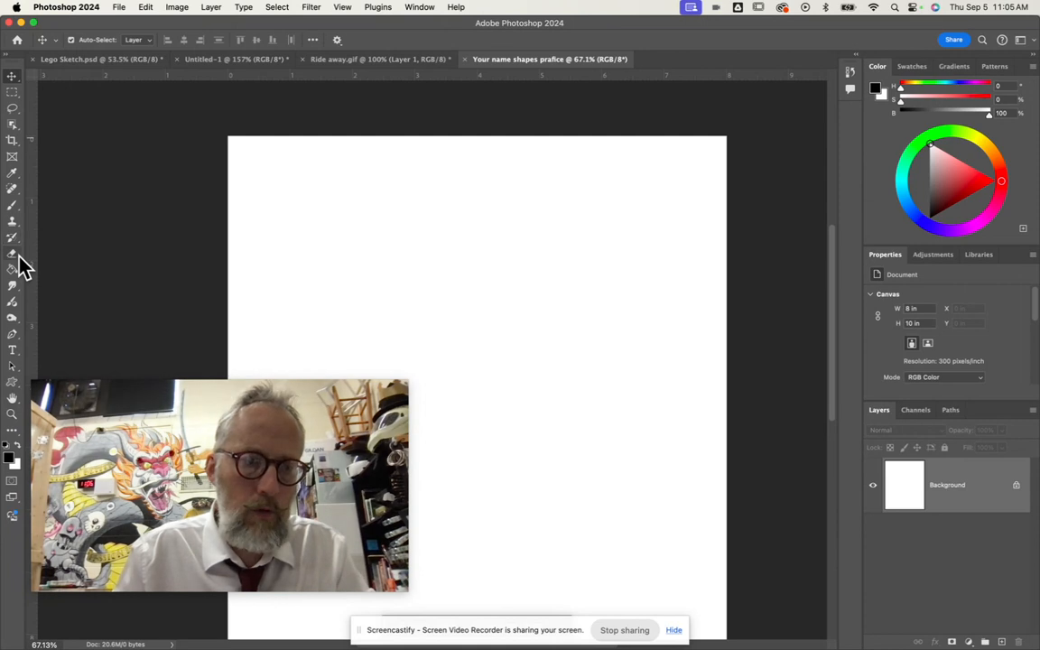
left_click(11, 383)
left_click(11, 384)
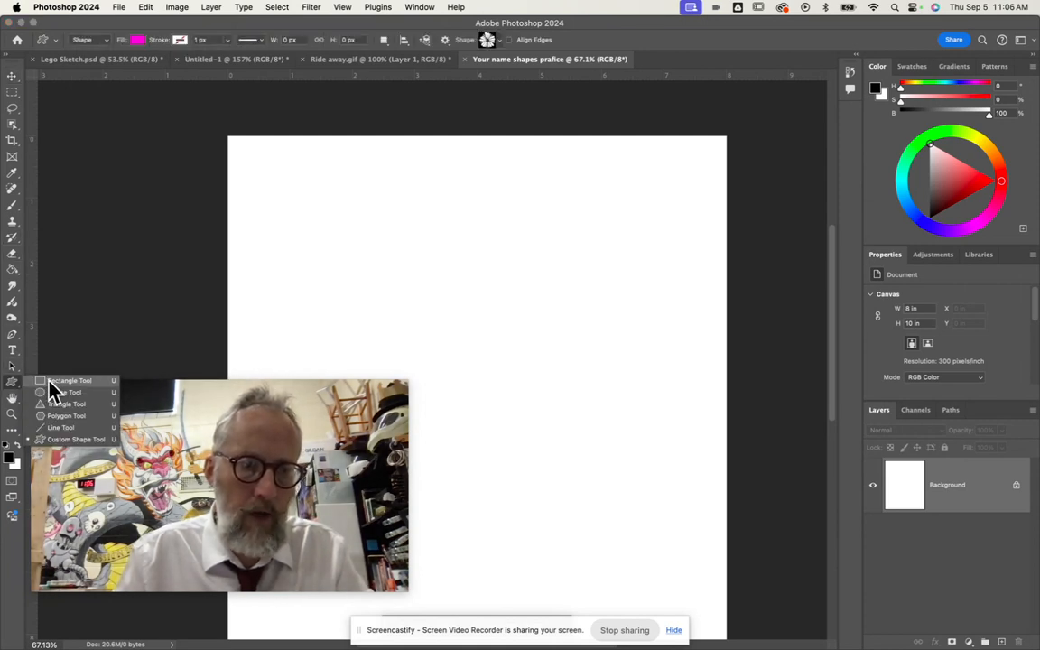
left_click(52, 381)
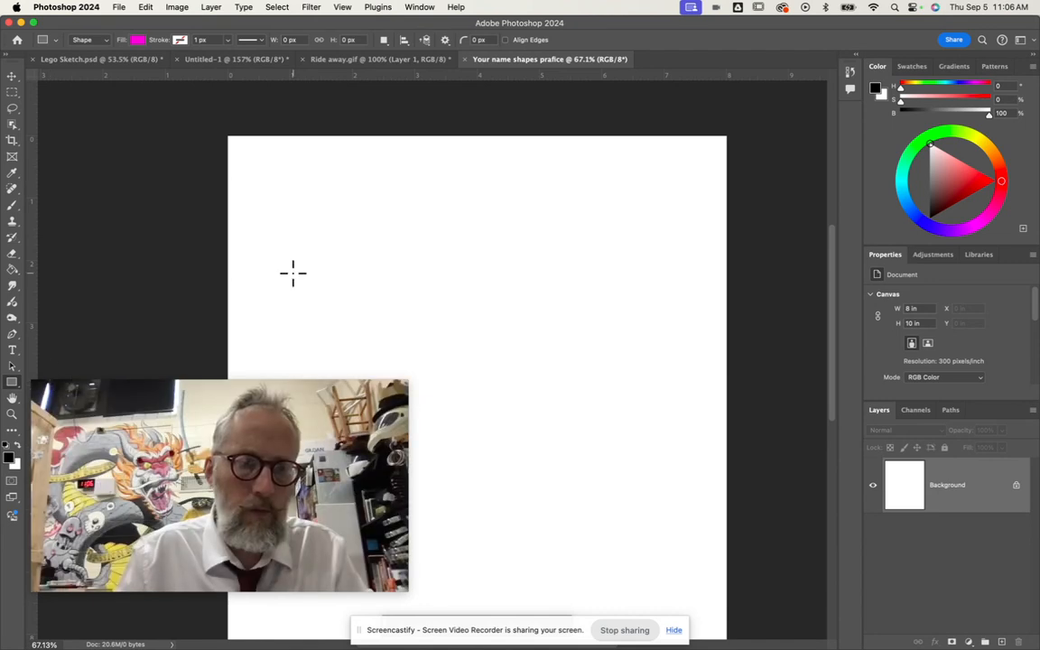
left_click_drag(274, 167, 403, 278)
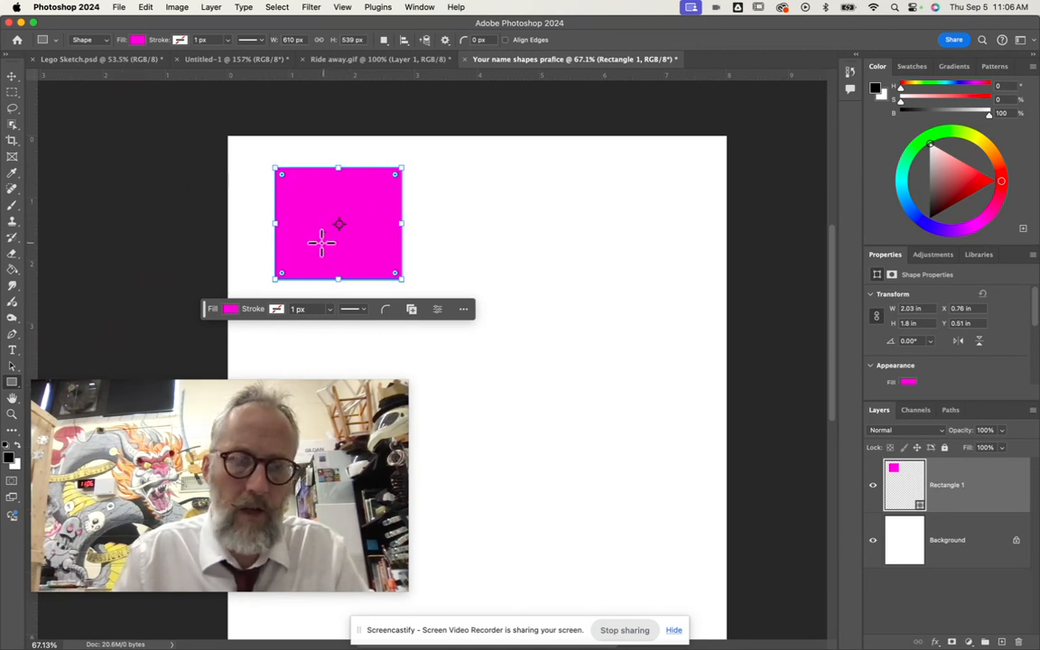
Change the rectangle's fill color to black using a recently used color.
left_click(226, 314)
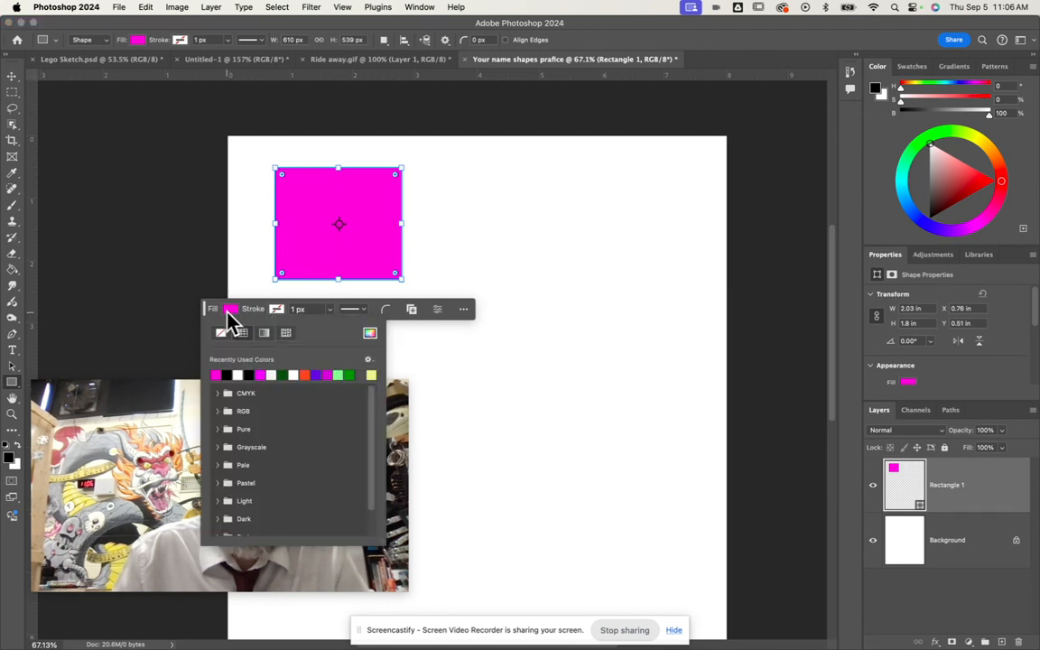
left_click(230, 373)
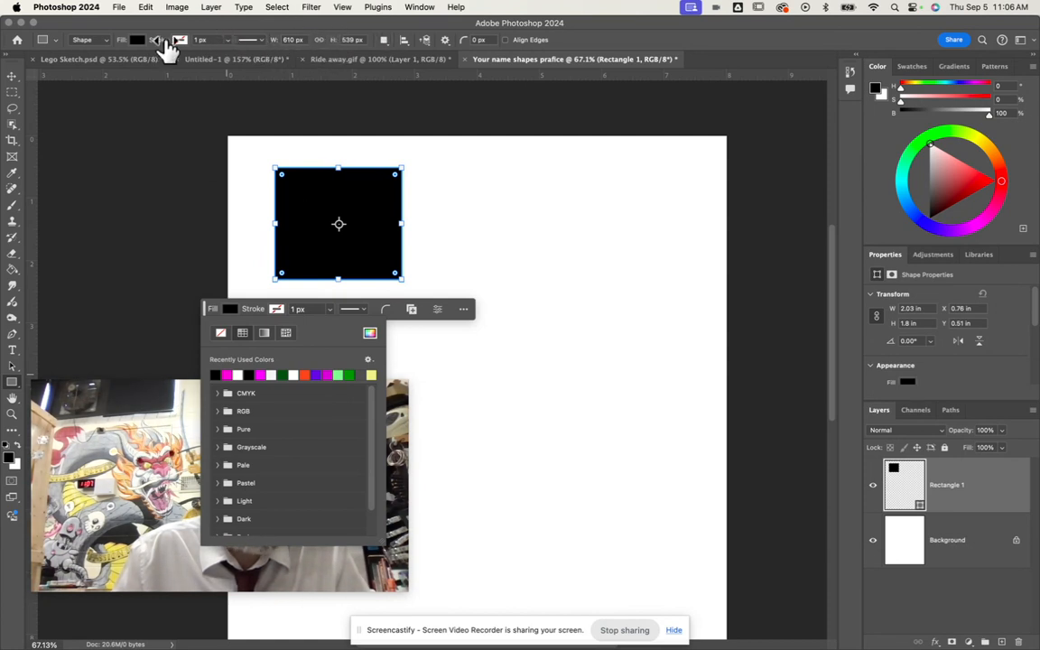
left_click(234, 312)
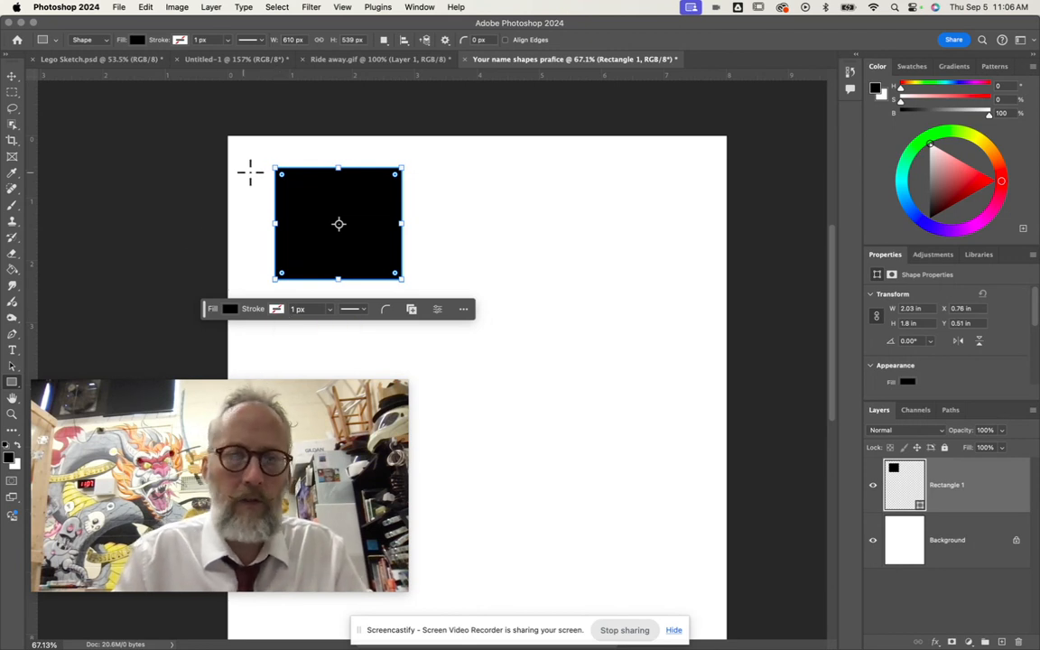
Give the rectangle a magenta stroke with a width of 31.97 px.
left_click(276, 311)
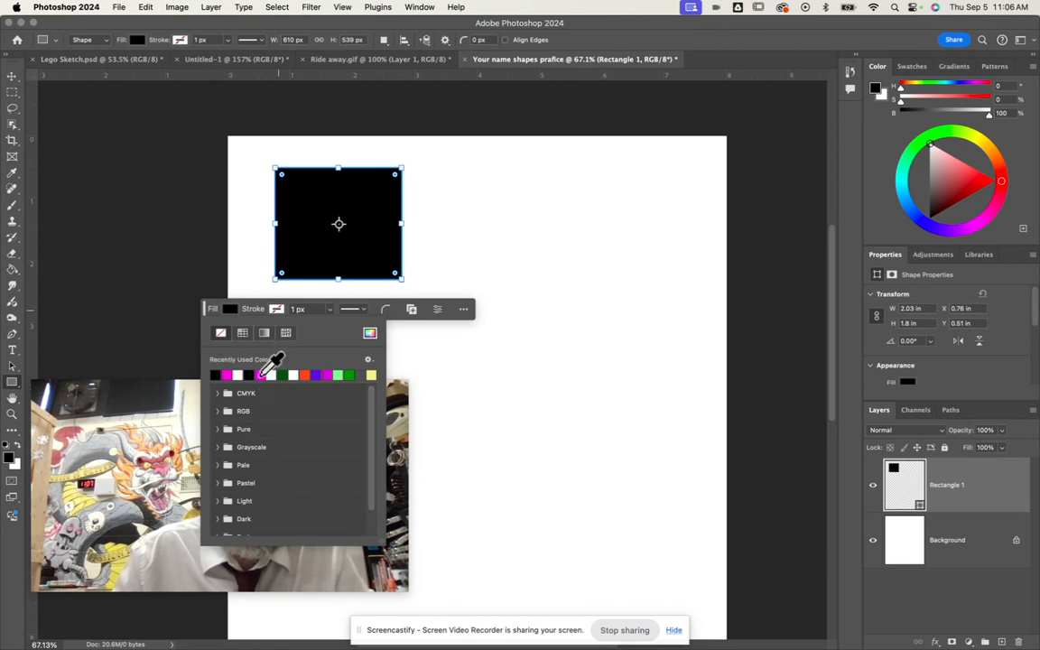
left_click(261, 375)
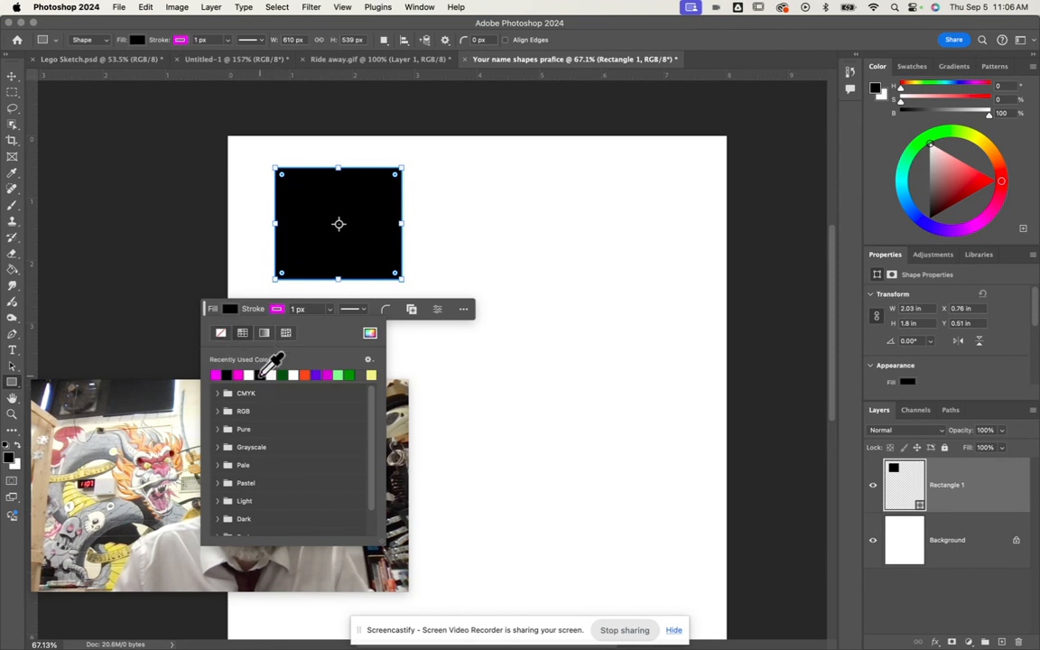
left_click(328, 310)
left_click(334, 324)
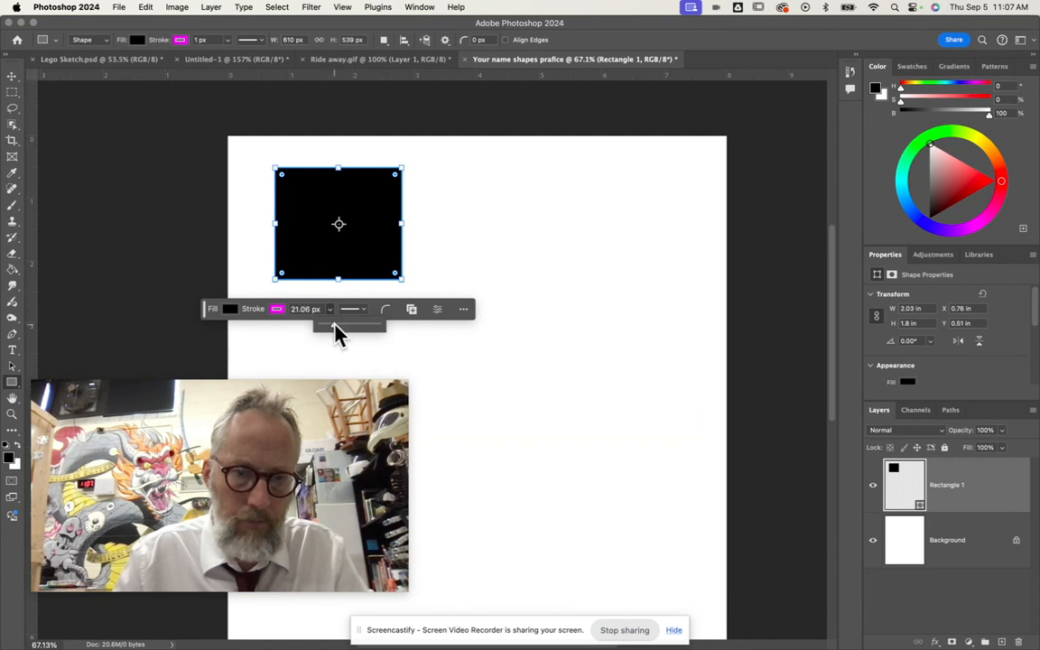
left_click_drag(334, 324, 337, 323)
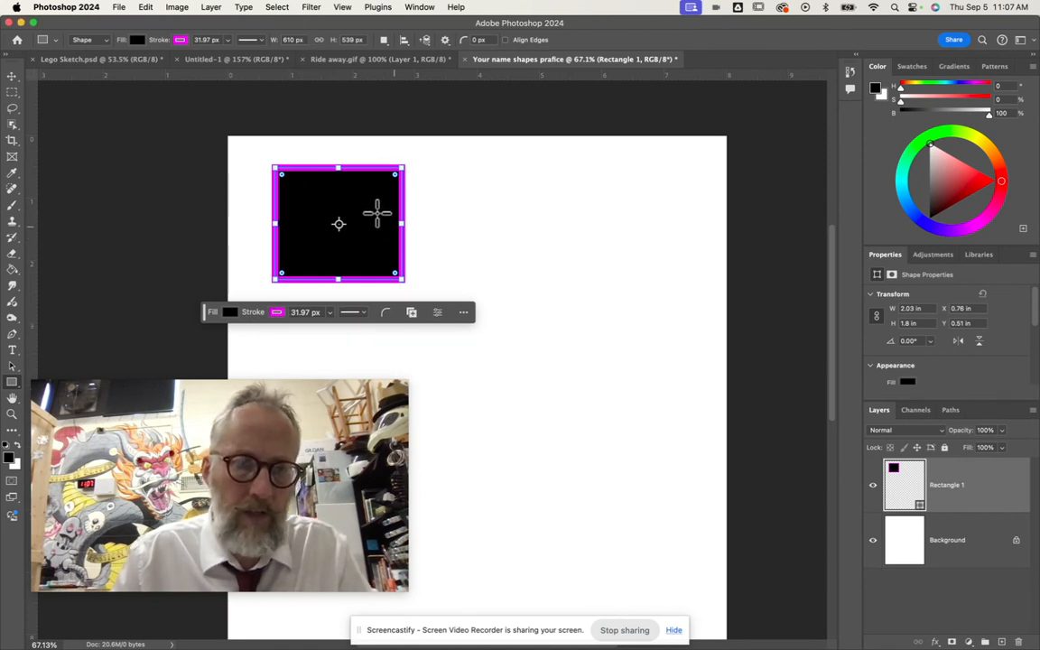
Try the rectangle with no fill, and restore its solid black fill.
left_click(231, 315)
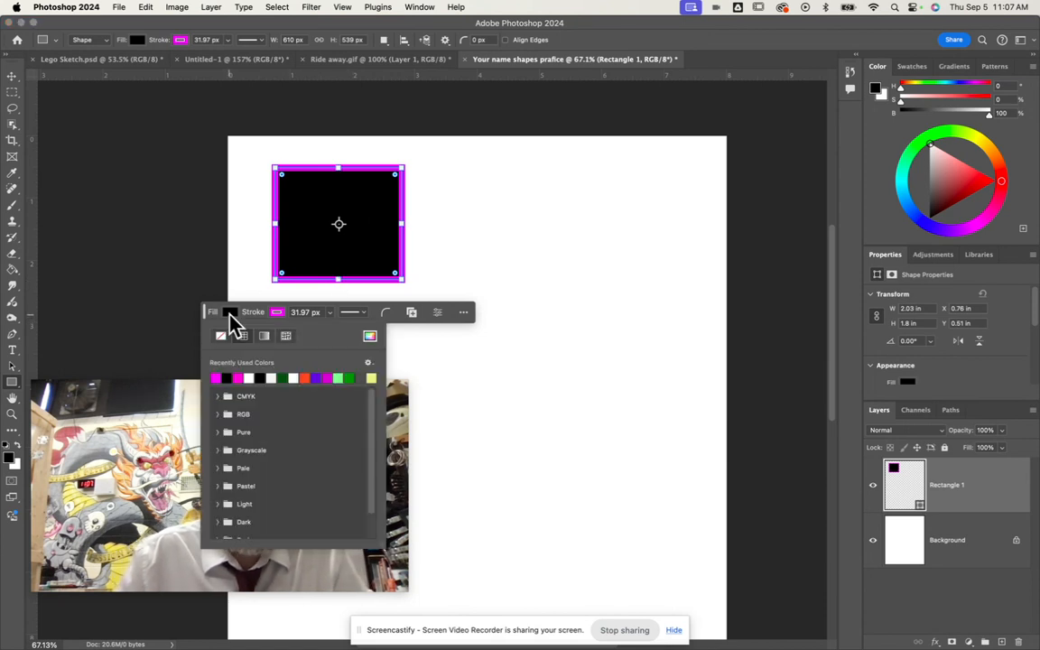
left_click(221, 337)
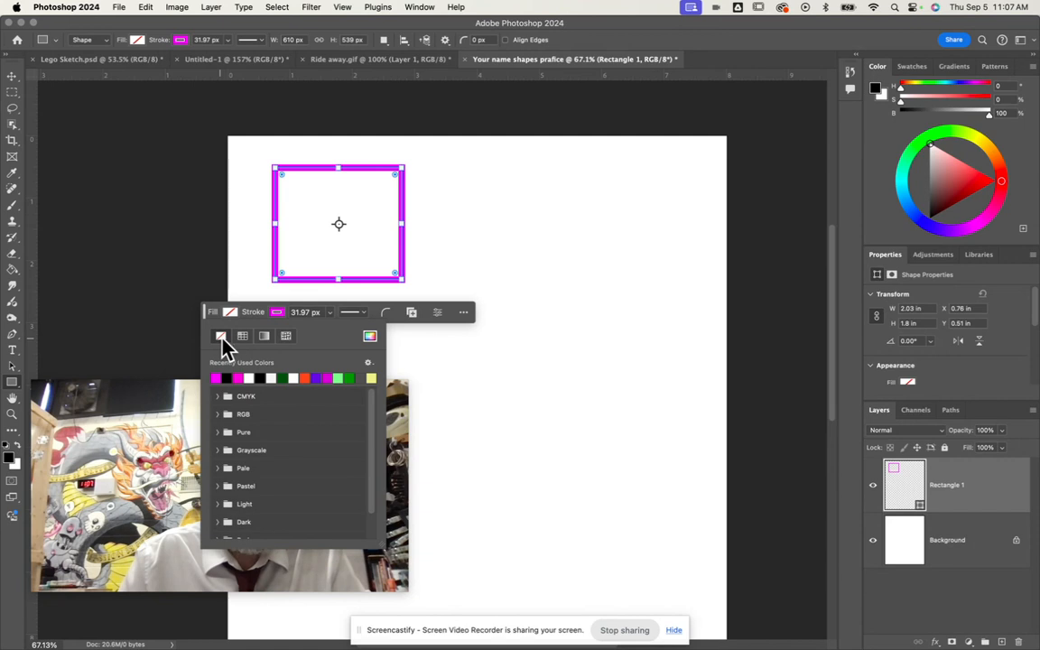
left_click(240, 337)
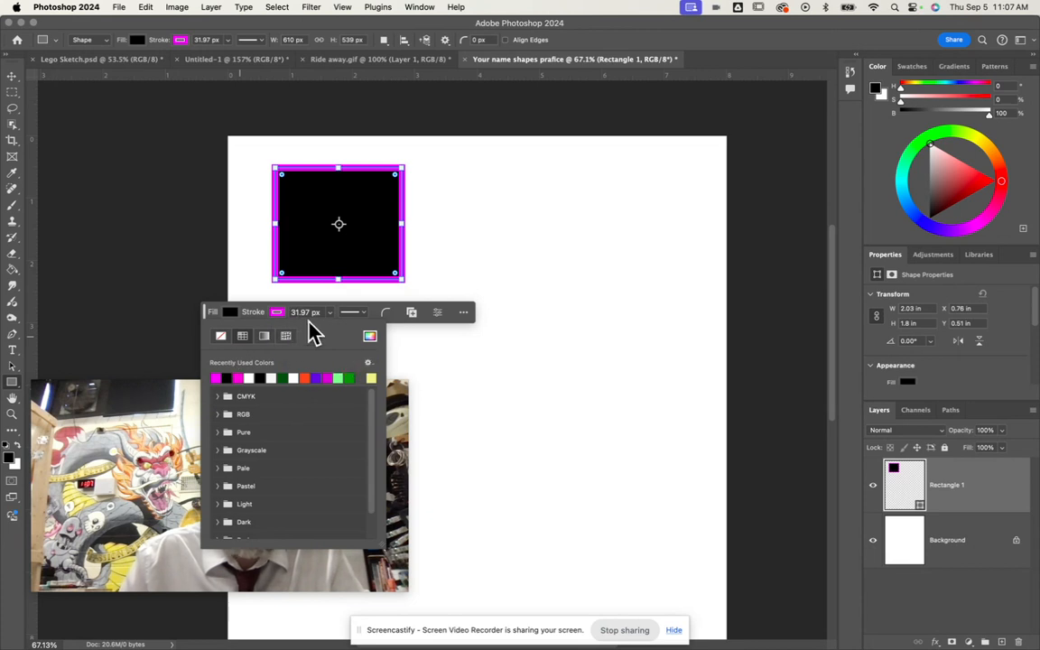
Switch the rectangle's fill to a linear gradient, trying a coral-pink preset and settling on the pale peach one.
left_click(264, 338)
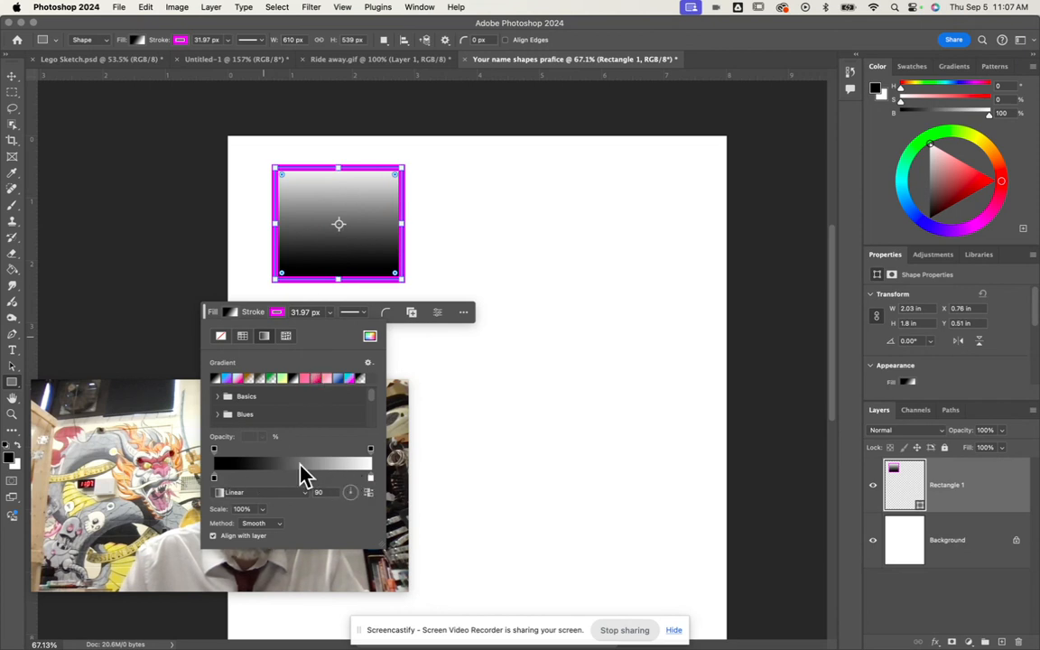
scroll(262, 413, "down", 5)
left_click(217, 410)
scroll(273, 417, "down", 2)
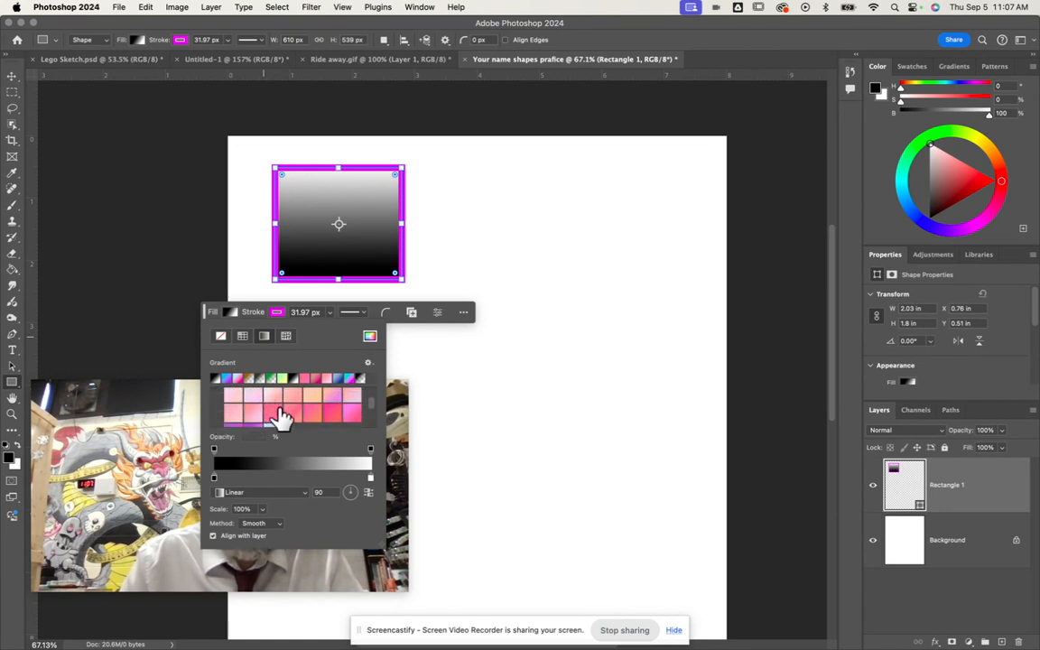
left_click(289, 413)
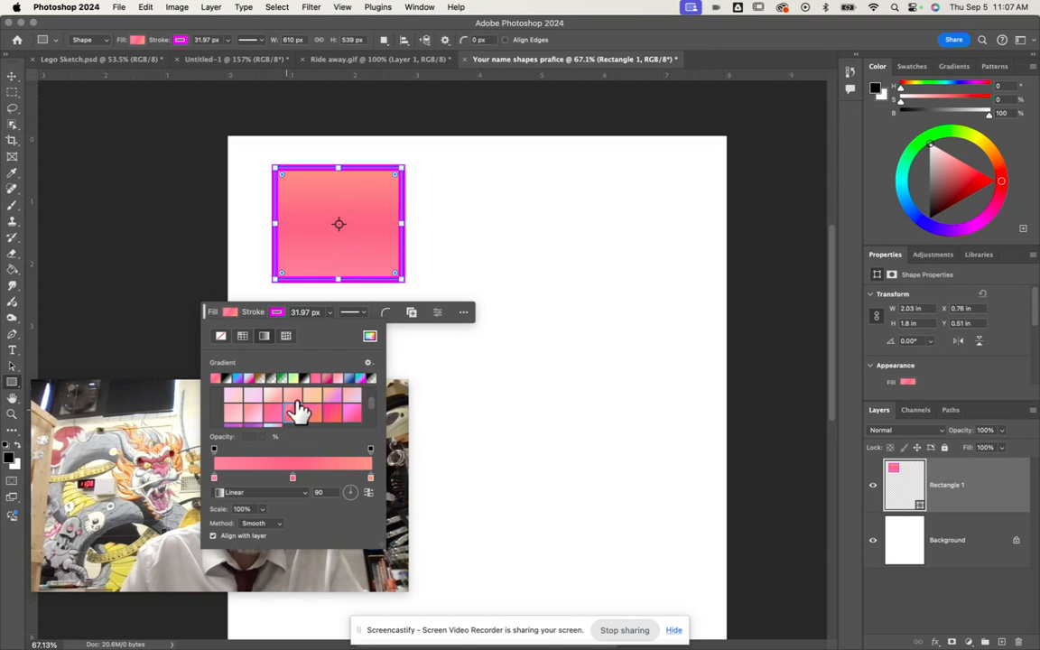
left_click(310, 395)
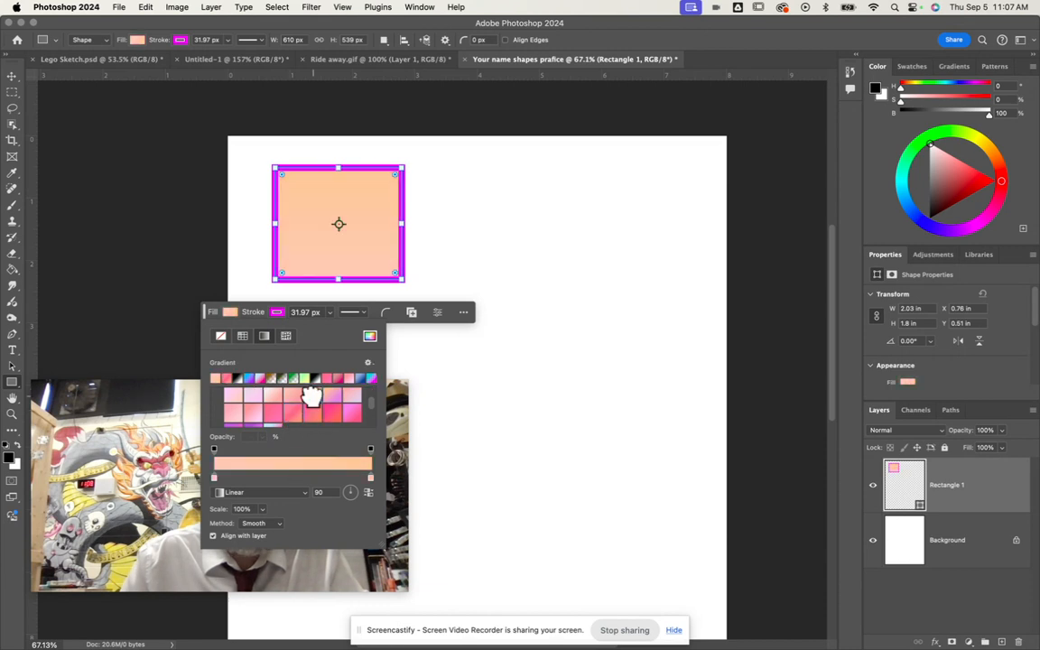
Recolor the gradient's starting color stop bright green.
double_click(214, 478)
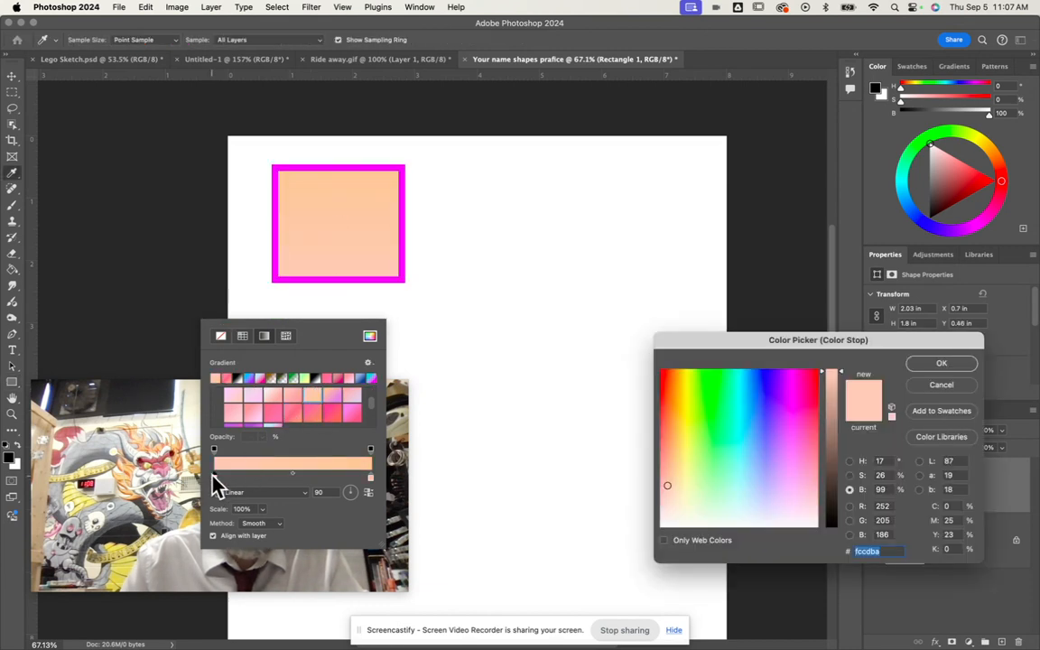
left_click_drag(765, 352, 565, 342)
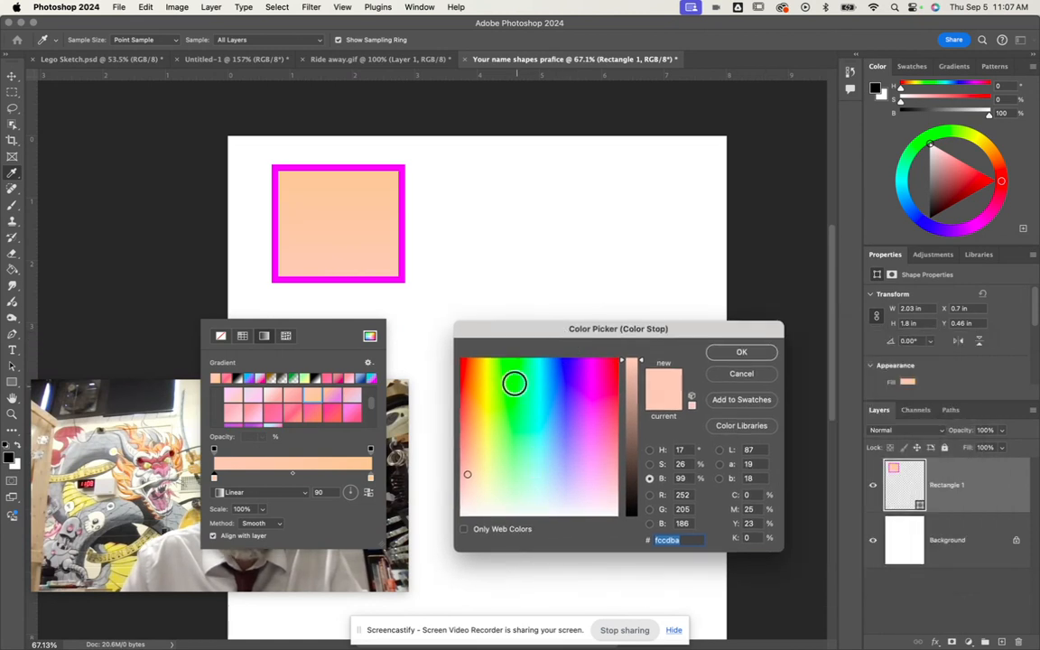
left_click(511, 378)
left_click(723, 355)
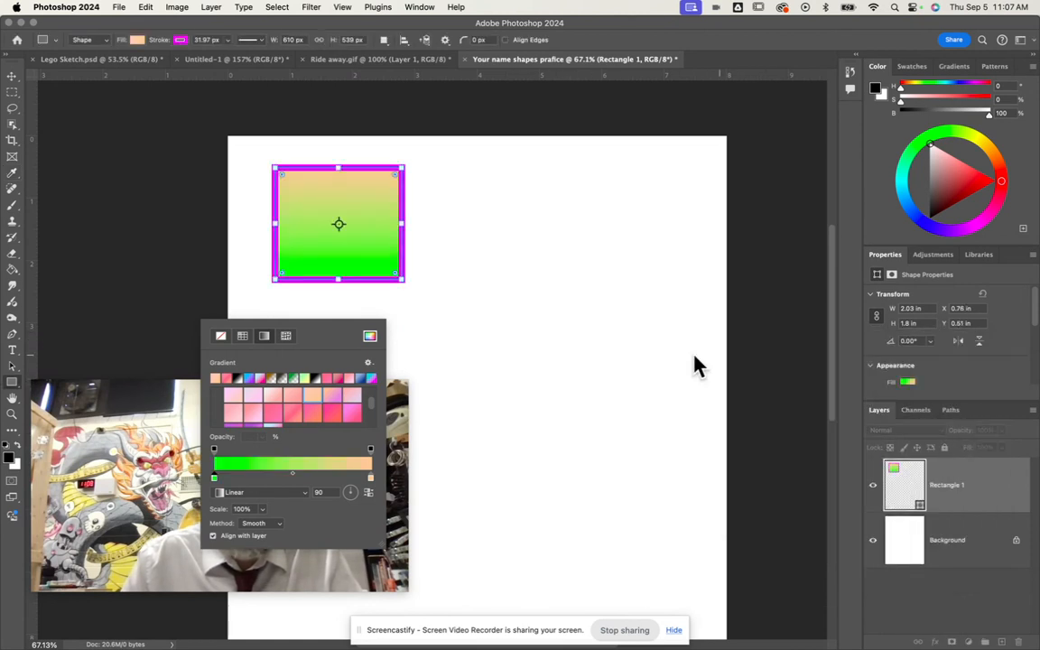
Recolor the gradient's end color stop magenta, hex f830de.
double_click(370, 480)
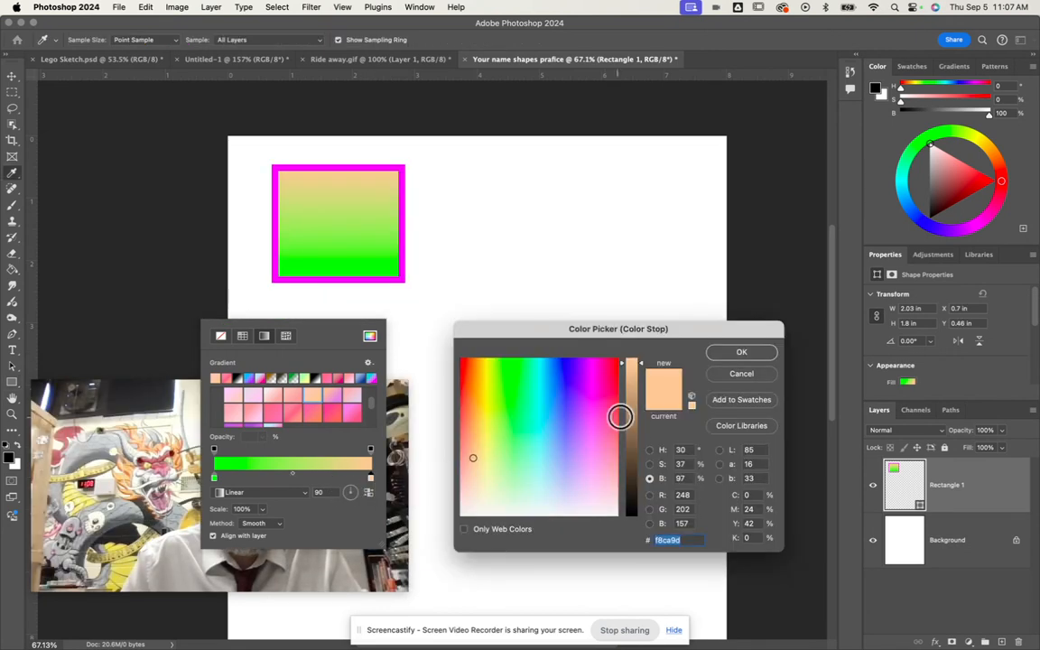
left_click(595, 389)
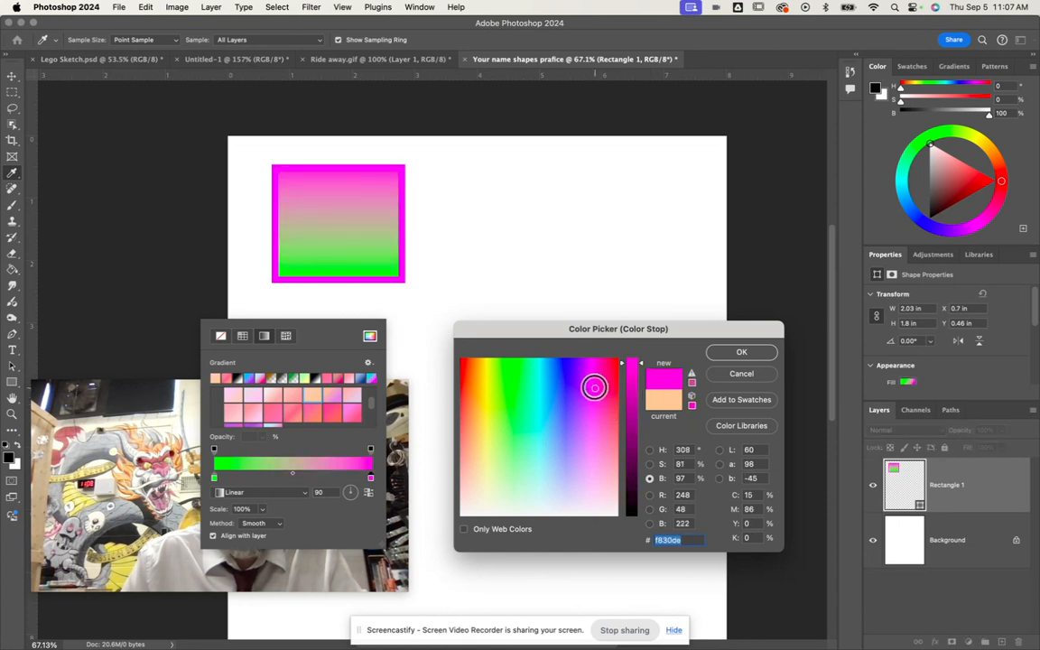
left_click(736, 354)
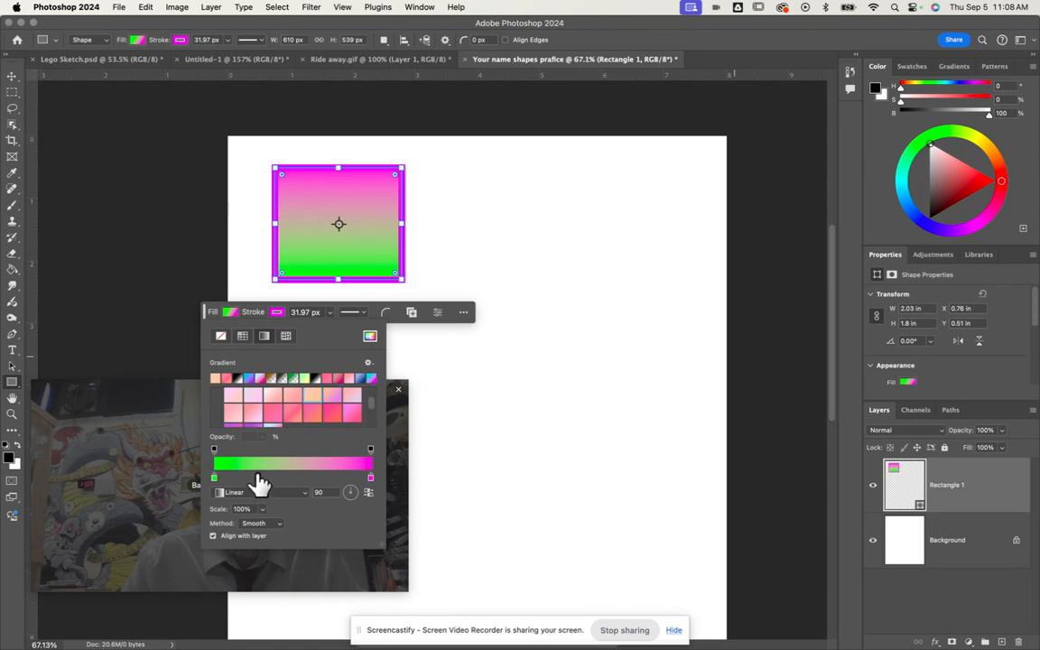
Add a violet color stop, hex 7a3fff, about a quarter of the way along the rectangle's fill gradient.
left_click(256, 479)
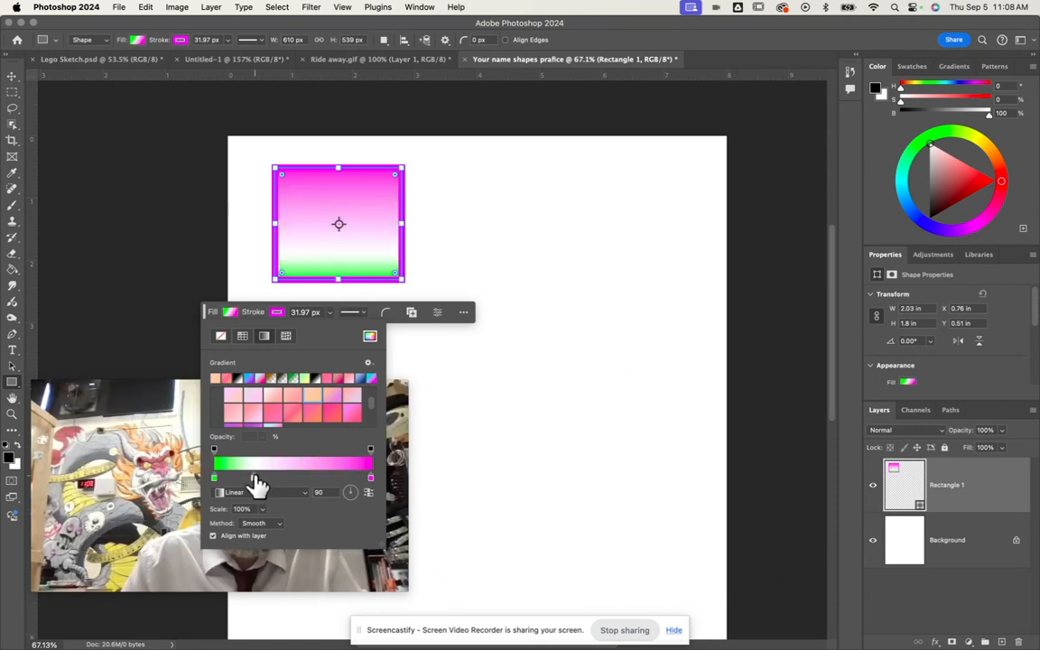
double_click(255, 479)
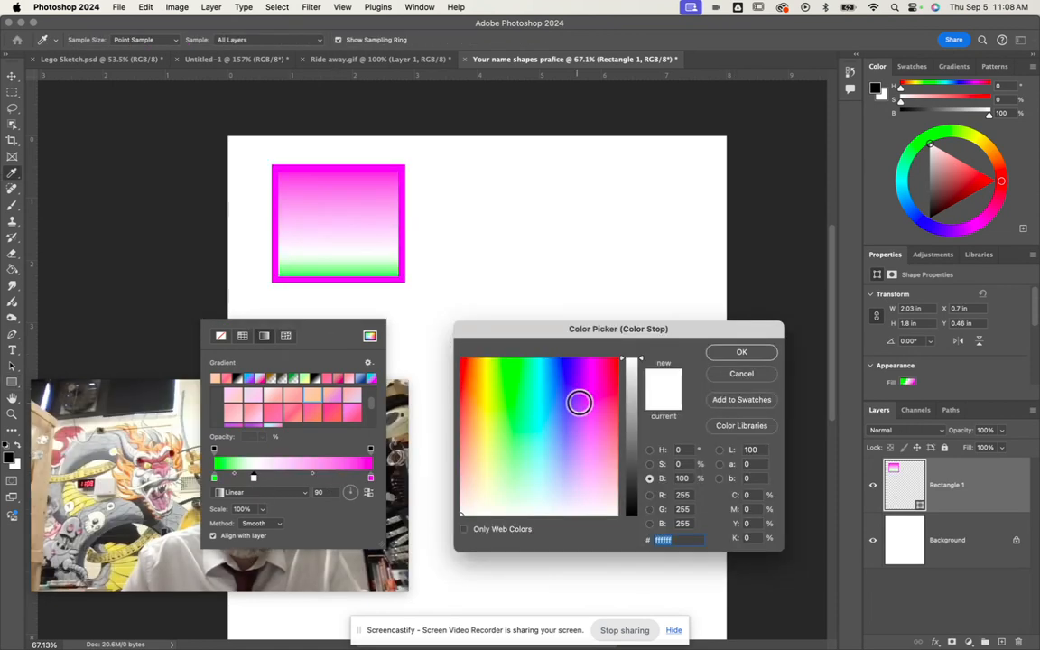
left_click(572, 397)
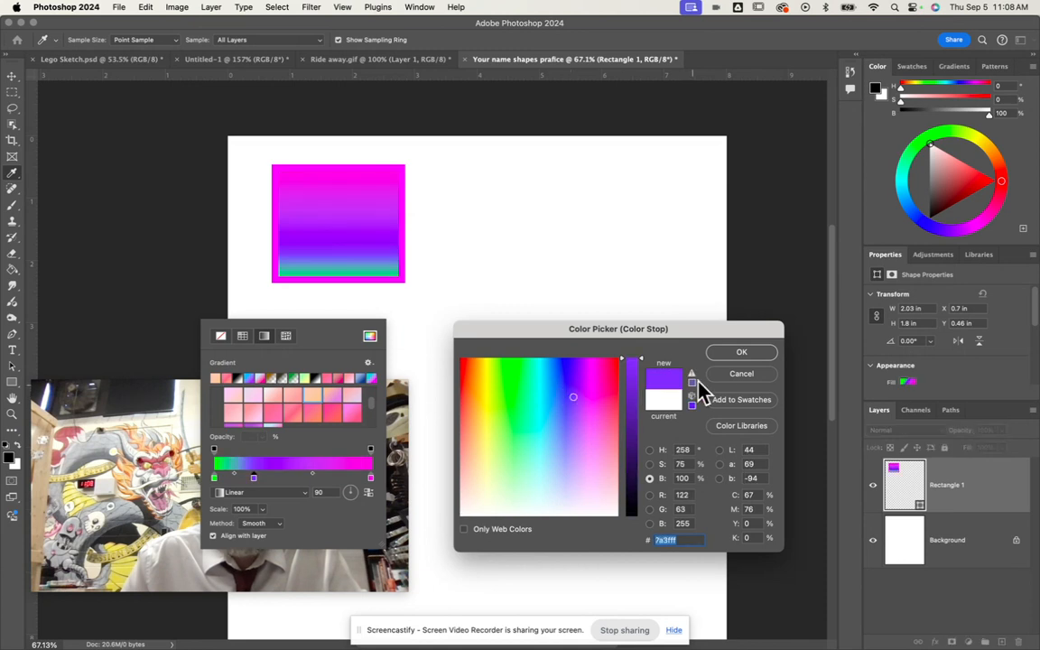
left_click(738, 354)
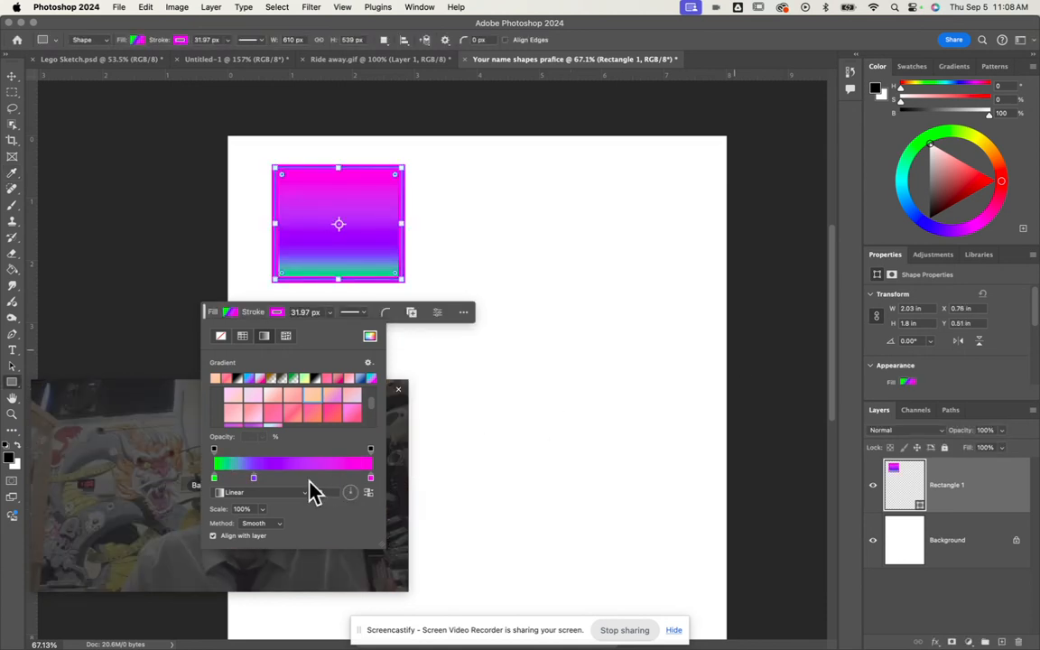
Add another color stop between the violet and magenta stops and color it light yellow-orange, hex ffd477.
left_click(310, 480)
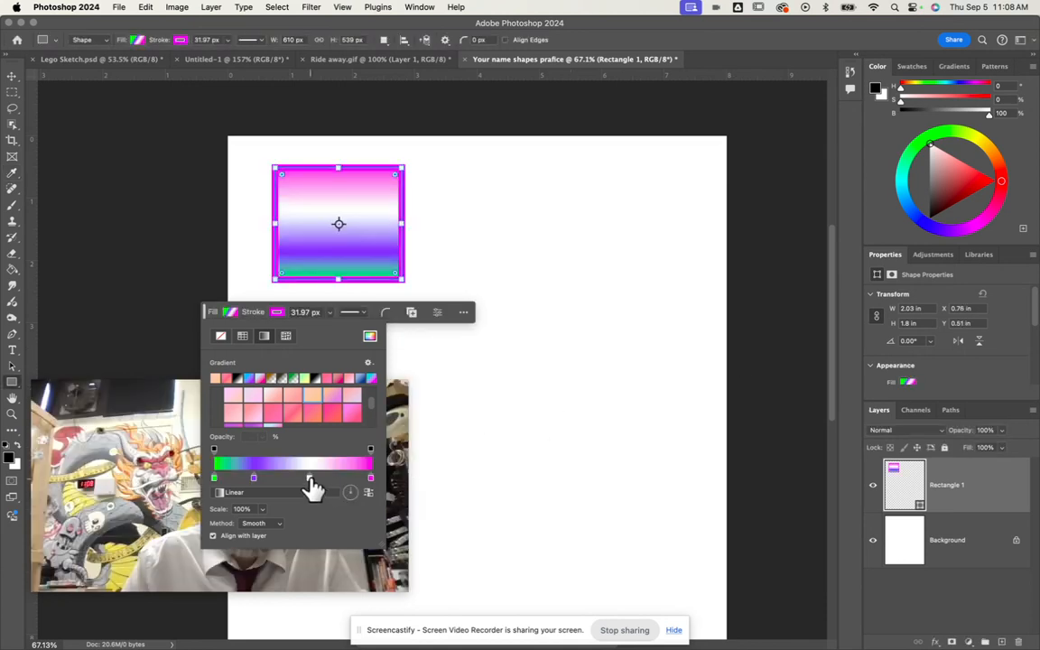
double_click(309, 481)
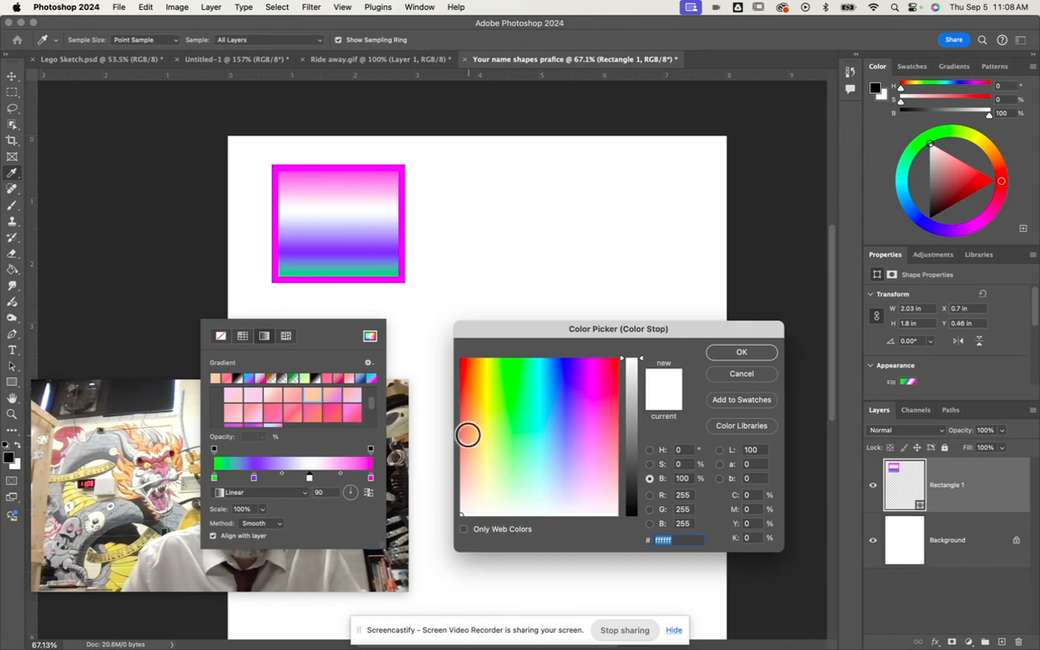
left_click(478, 431)
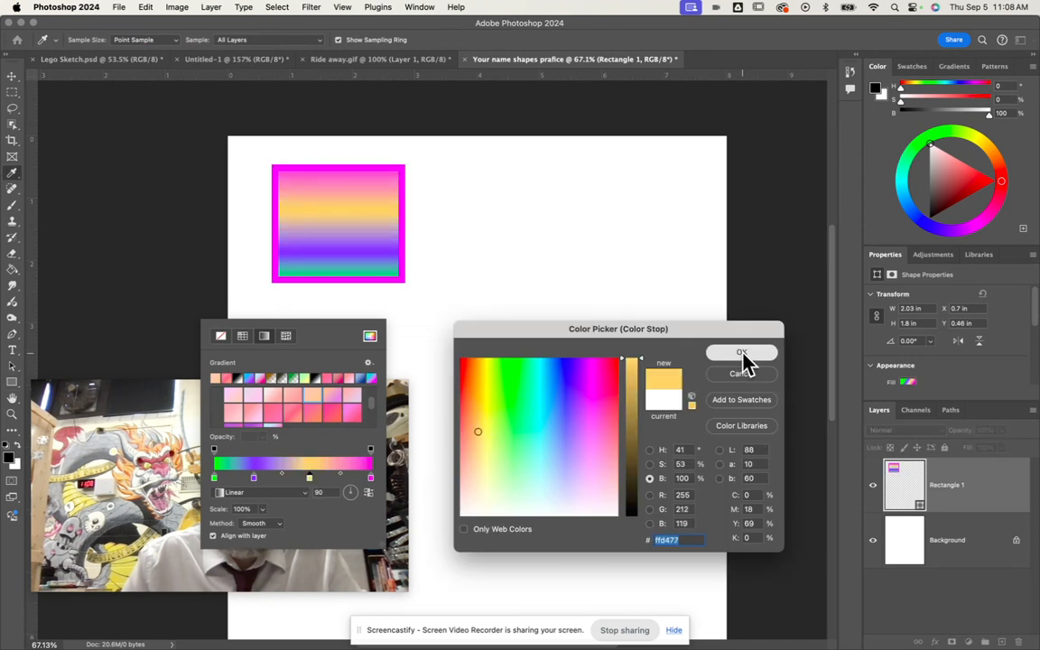
left_click(741, 352)
Shift the yellow-orange and violet stops toward the gradient's magenta end, and remove both from the gradient.
left_click_drag(307, 478, 347, 479)
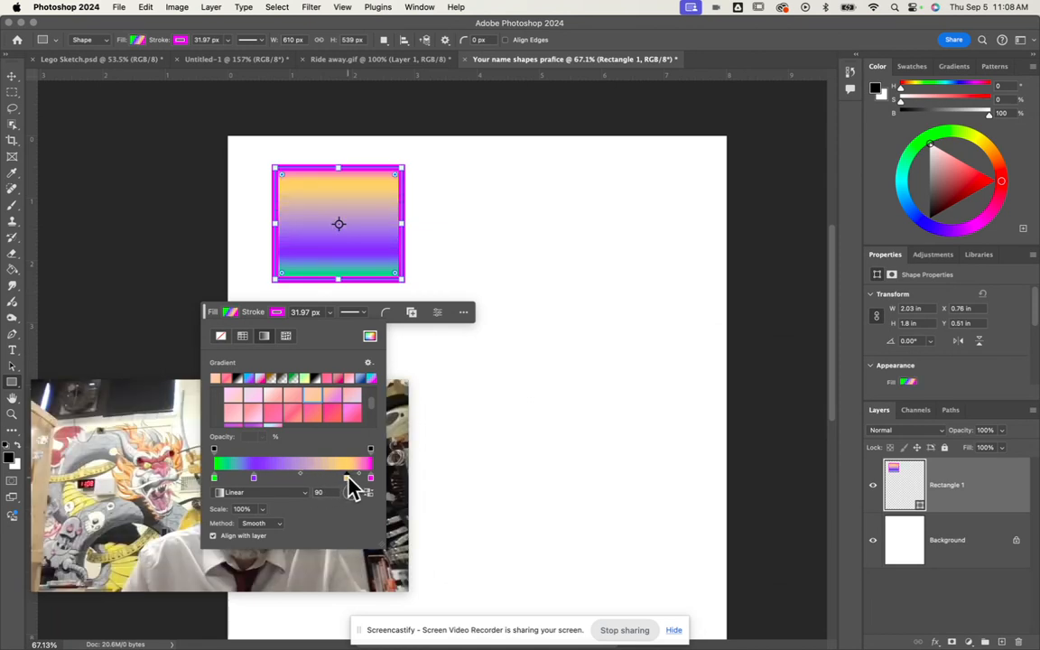
left_click_drag(253, 476, 299, 478)
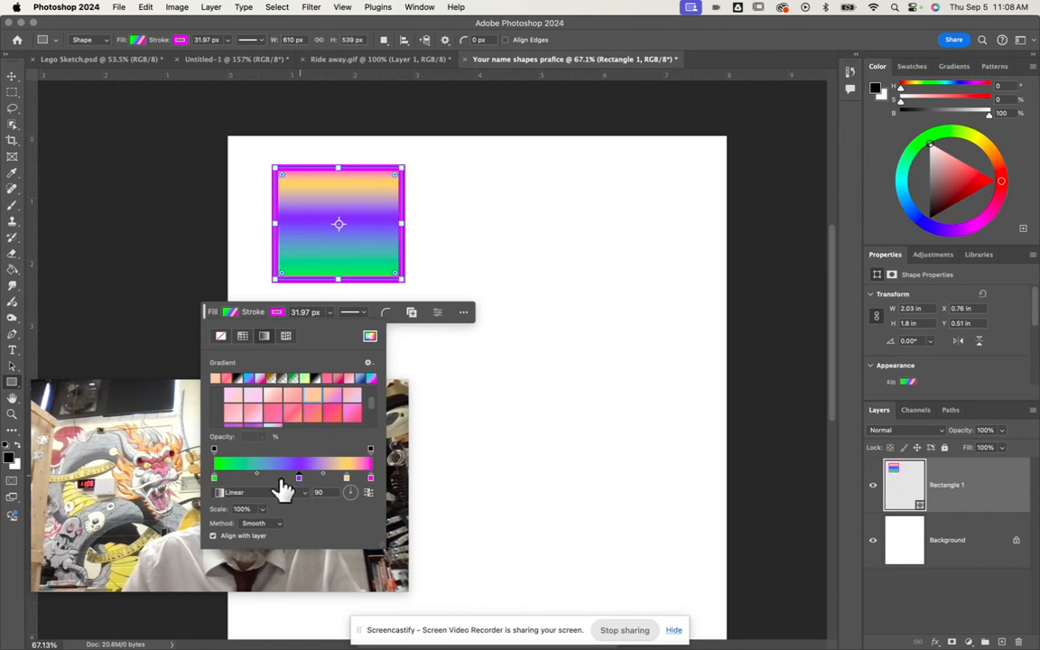
left_click_drag(299, 477, 271, 575)
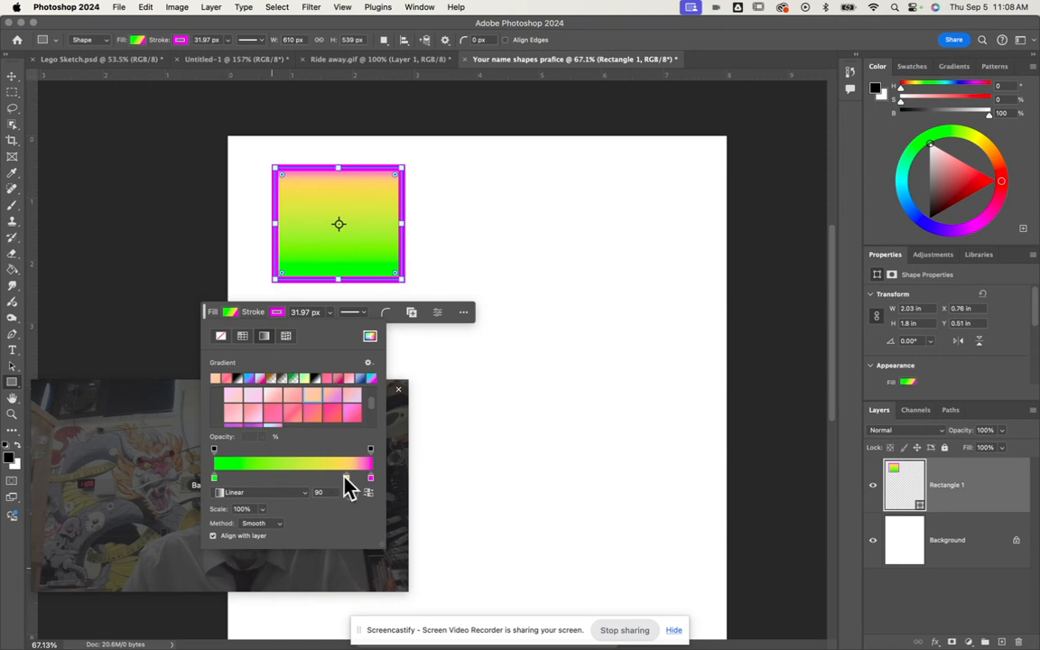
left_click_drag(347, 476, 324, 560)
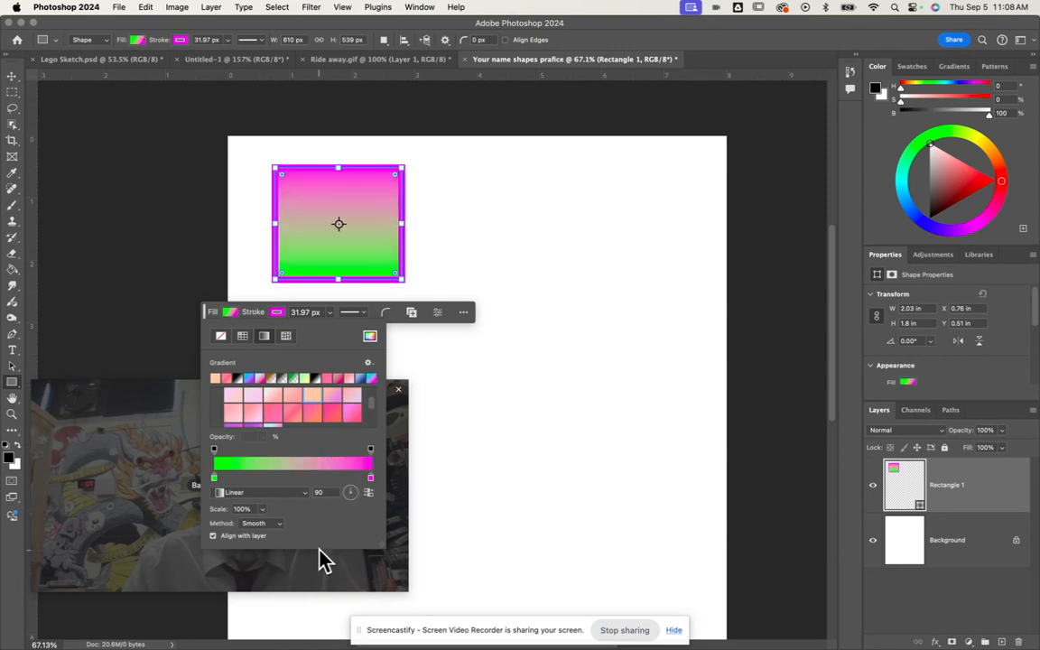
Switch the rectangle's fill to a pattern, trying the yellow trees and settling on the green conifers, and expand the Grass patterns.
left_click(286, 339)
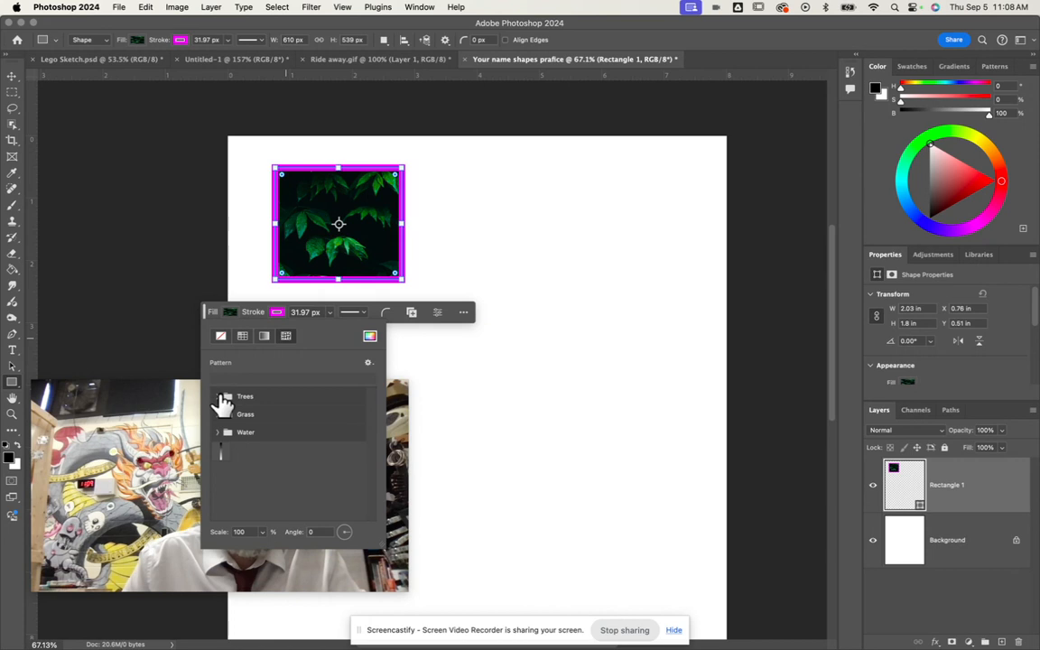
left_click(225, 399)
left_click(270, 414)
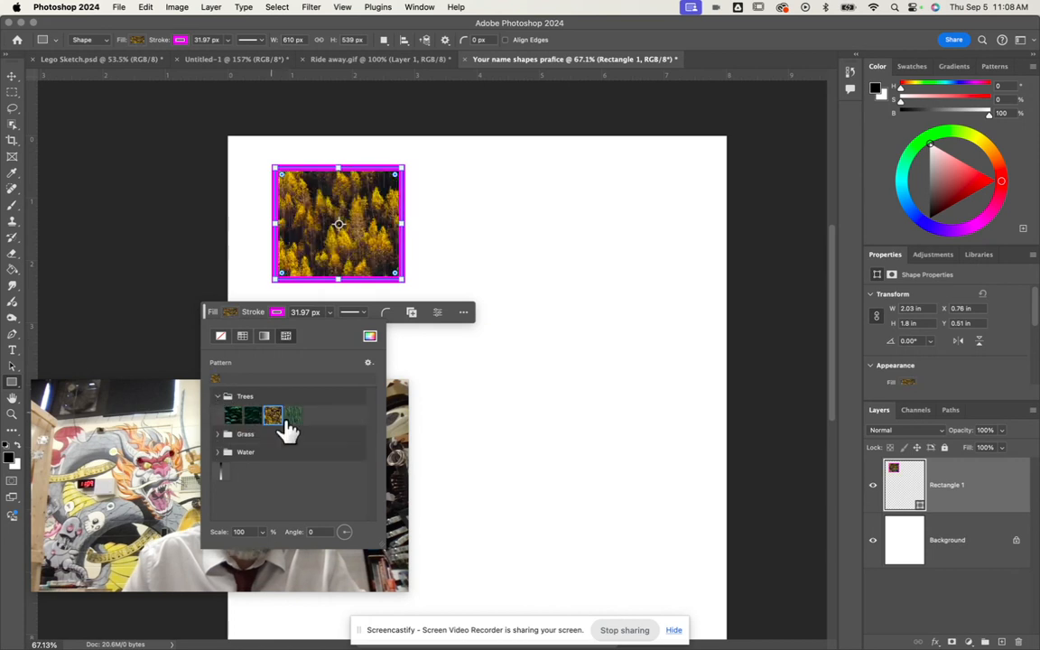
left_click(290, 414)
left_click(219, 434)
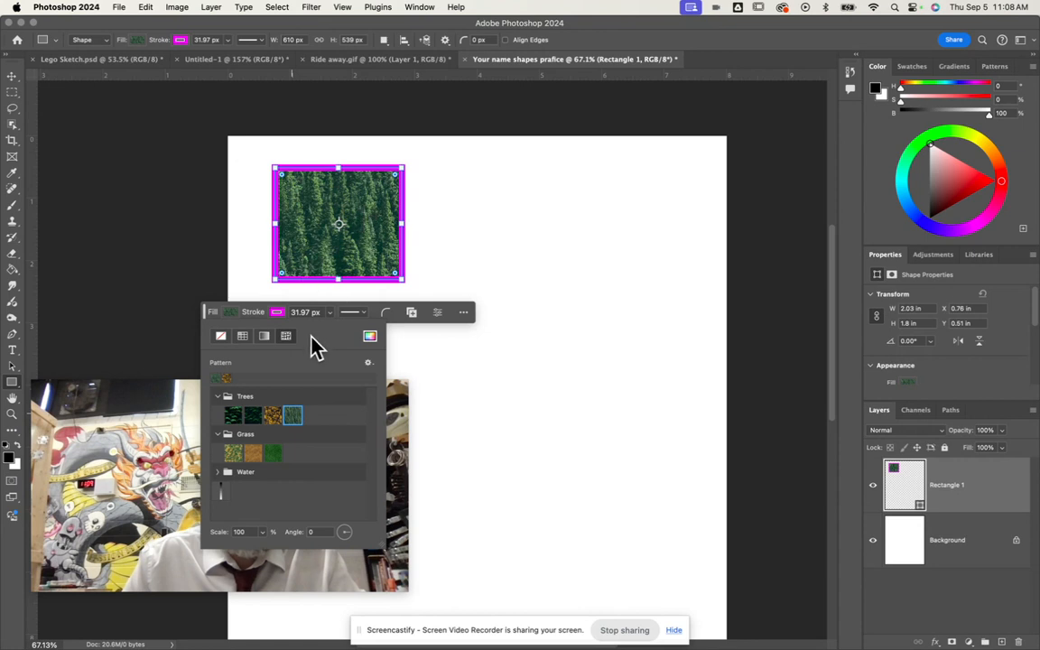
Try to replace the pattern with a solid fill color by sampling several hues in the color picker.
left_click(370, 338)
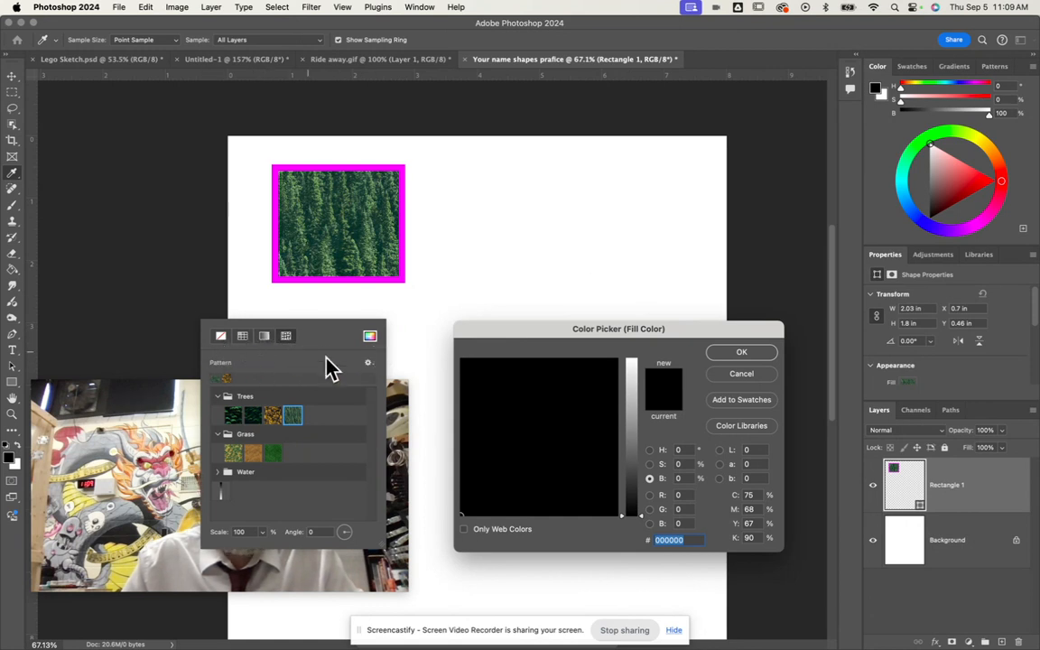
left_click(593, 389)
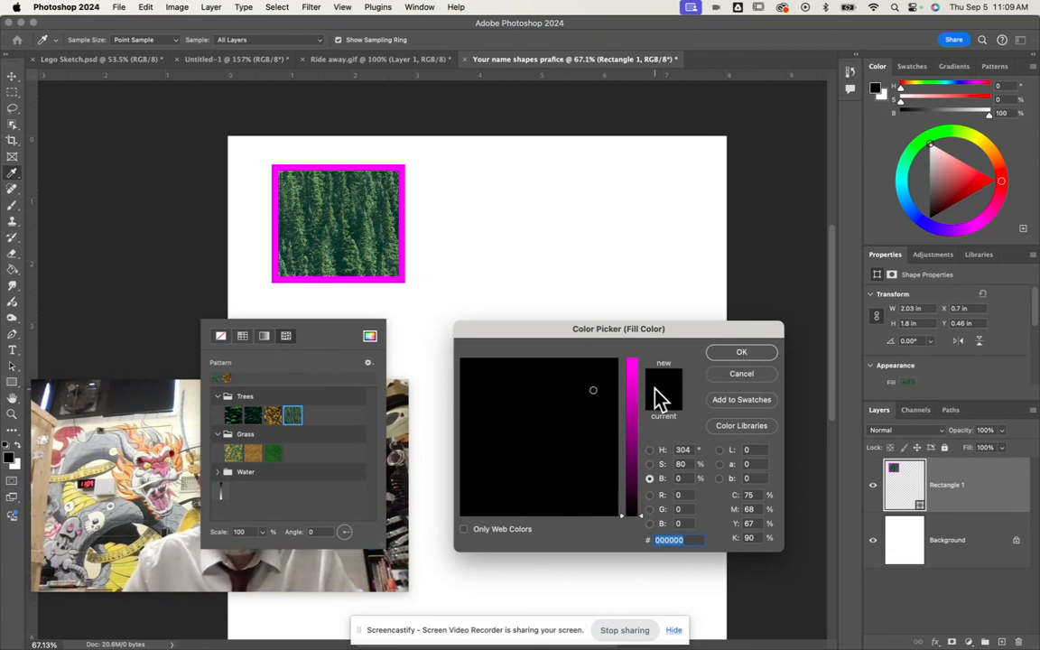
left_click(523, 392)
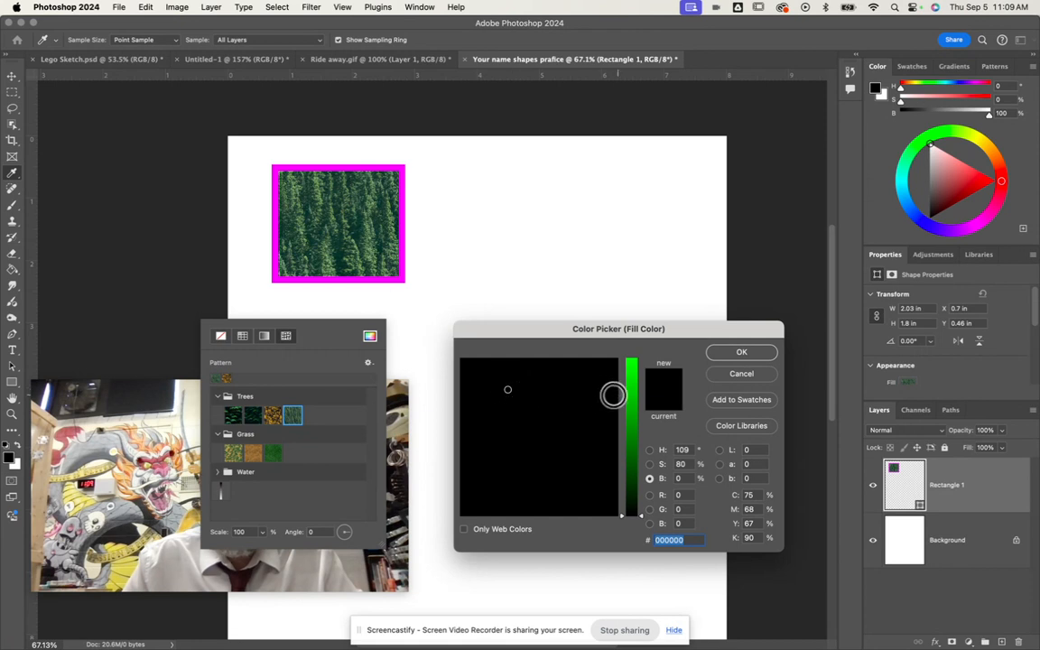
left_click(549, 392)
left_click(590, 376)
left_click(746, 357)
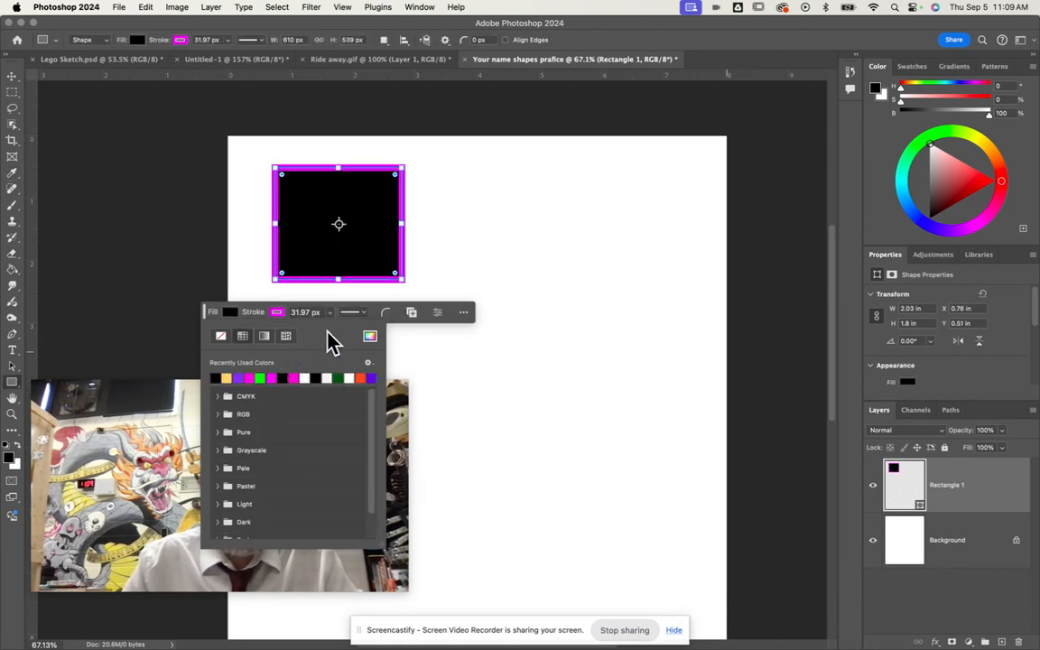
Raise the brightness to 90% and set the rectangle's solid fill color to cyan, hex 20c3e6.
left_click(370, 336)
left_click_drag(666, 338, 670, 215)
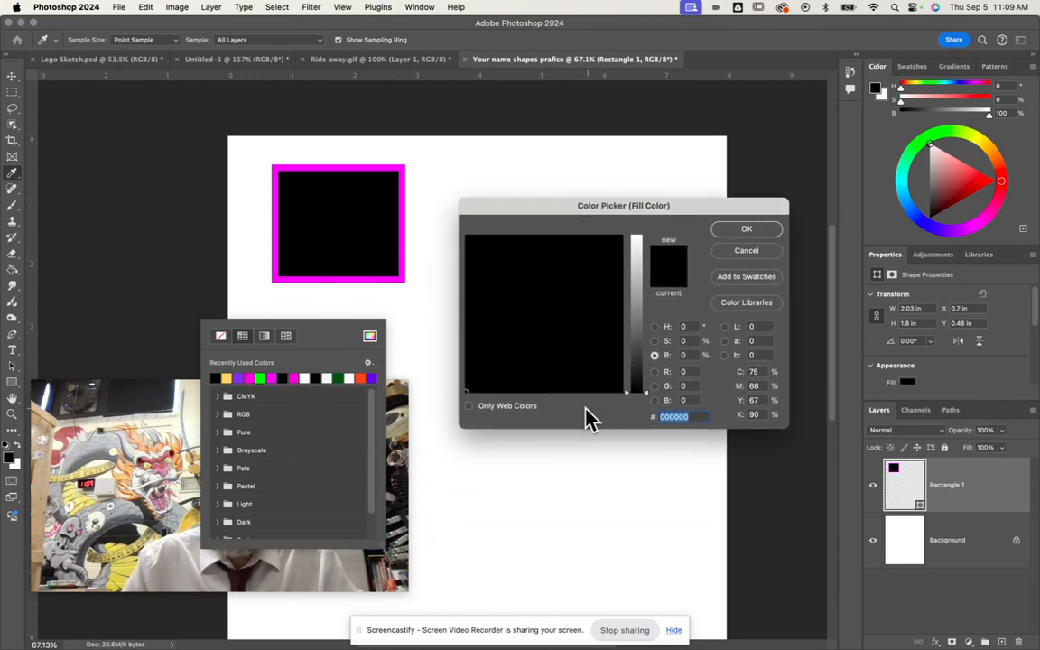
key("BackSpace")
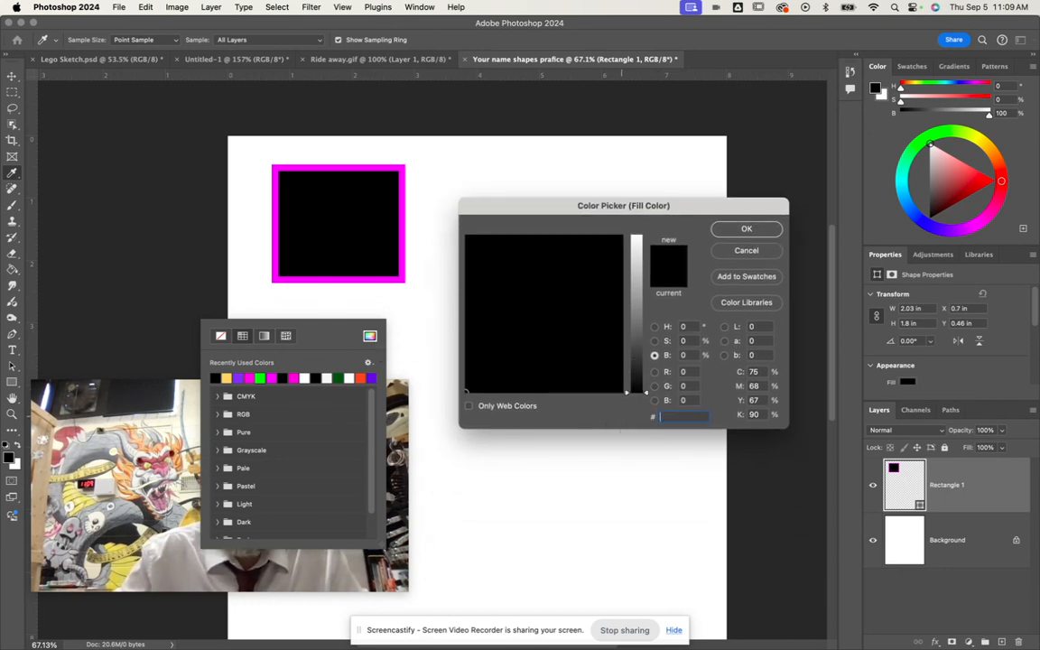
left_click_drag(637, 268, 638, 256)
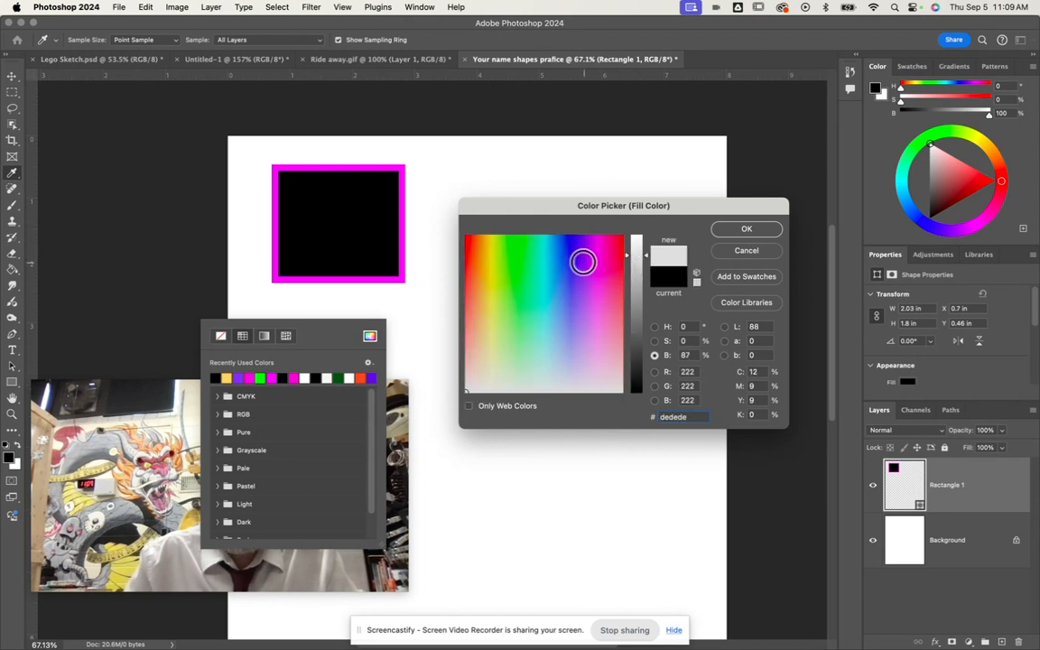
left_click_drag(642, 349, 625, 257)
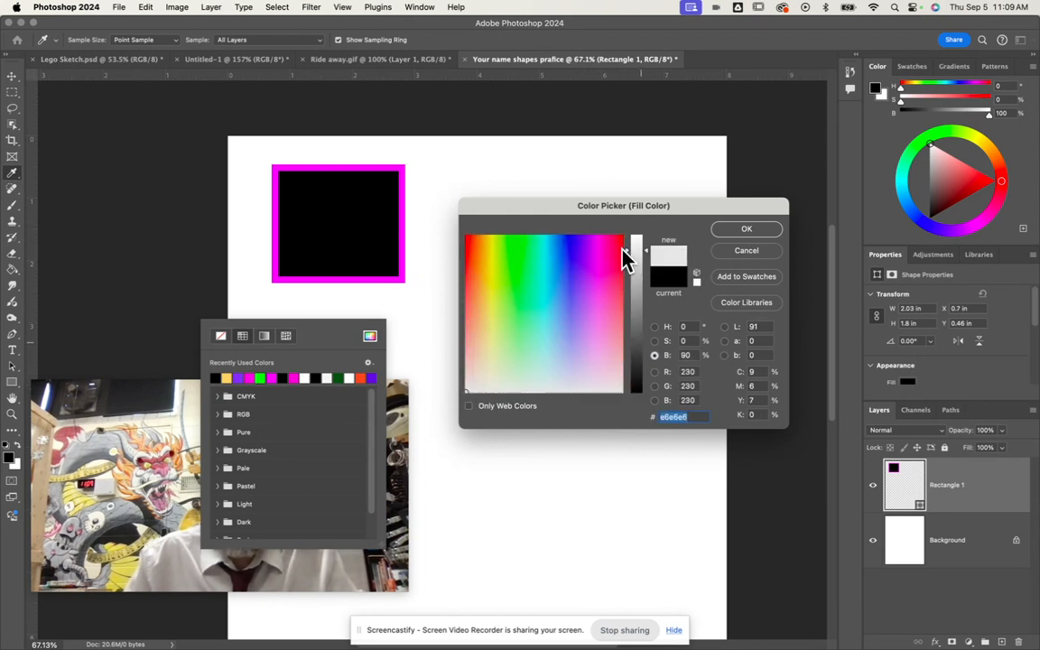
left_click(547, 255)
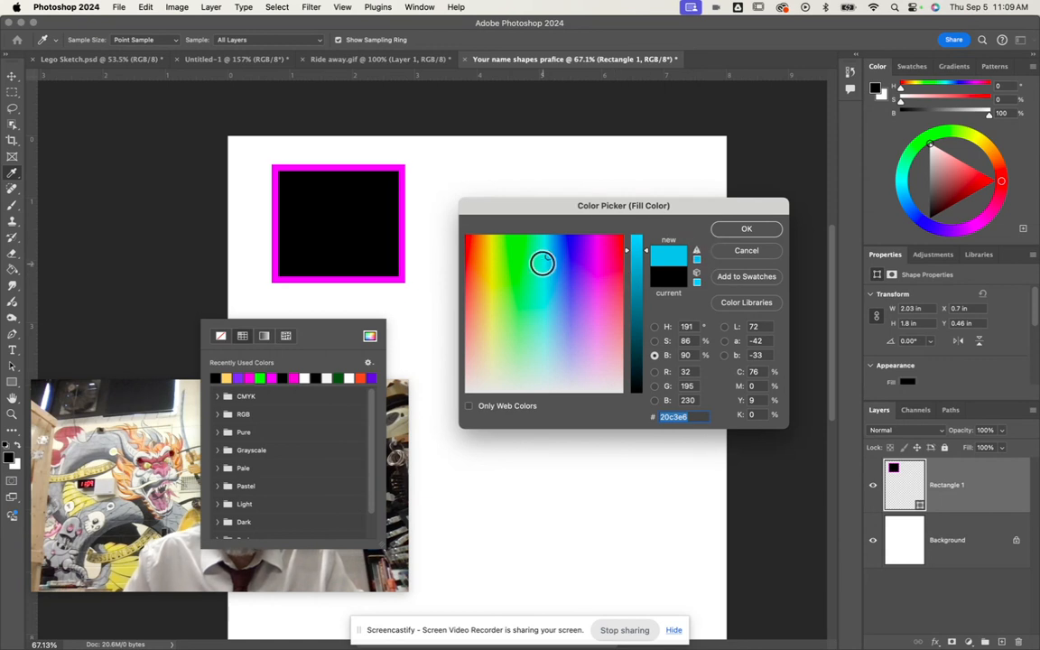
left_click(727, 230)
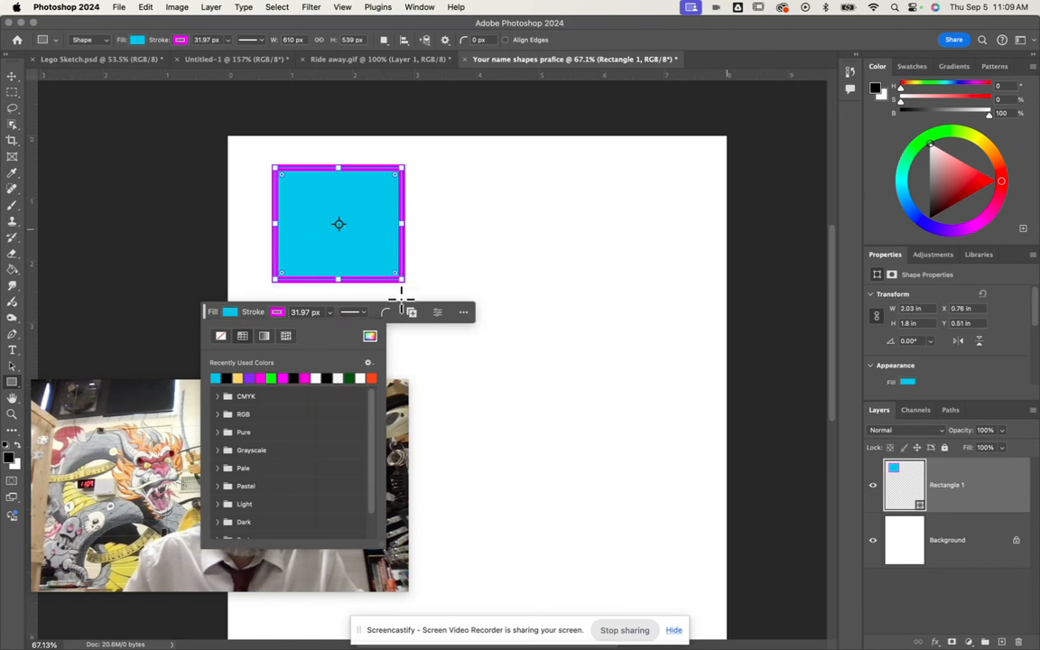
left_click(585, 40)
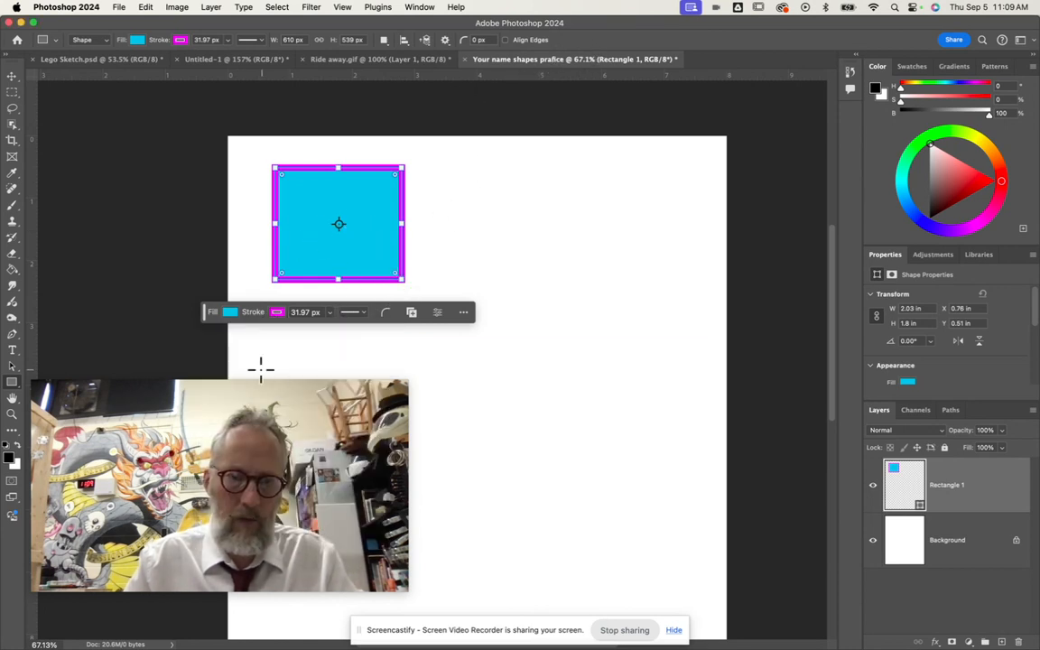
Try the rectangle's stroke with no color, the solid color, a black-to-white gradient and a pattern.
left_click(277, 313)
left_click(221, 336)
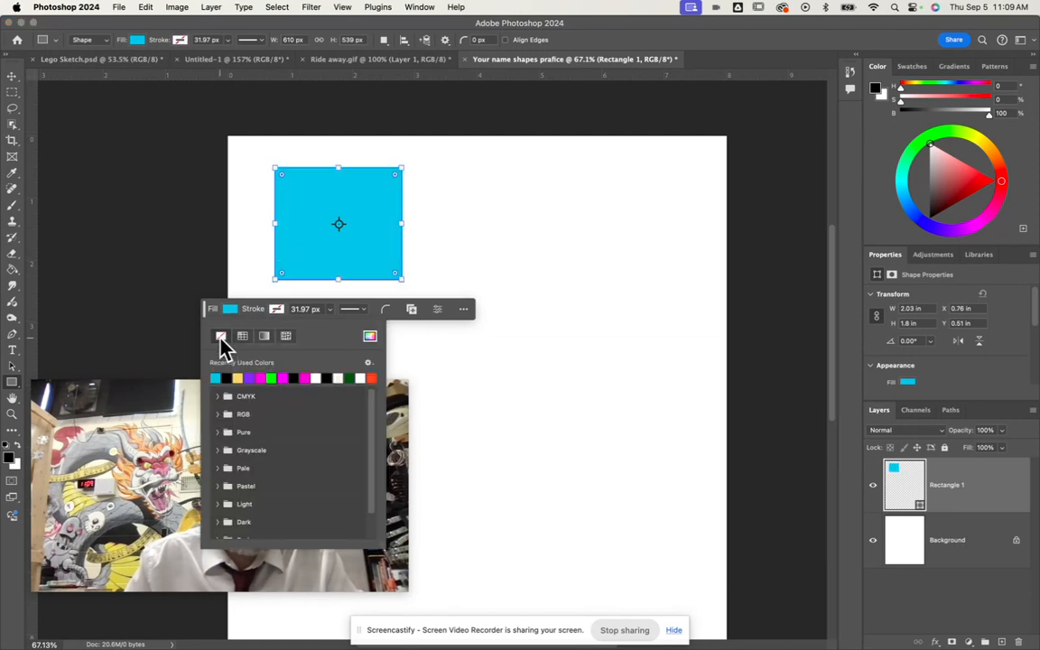
left_click(241, 336)
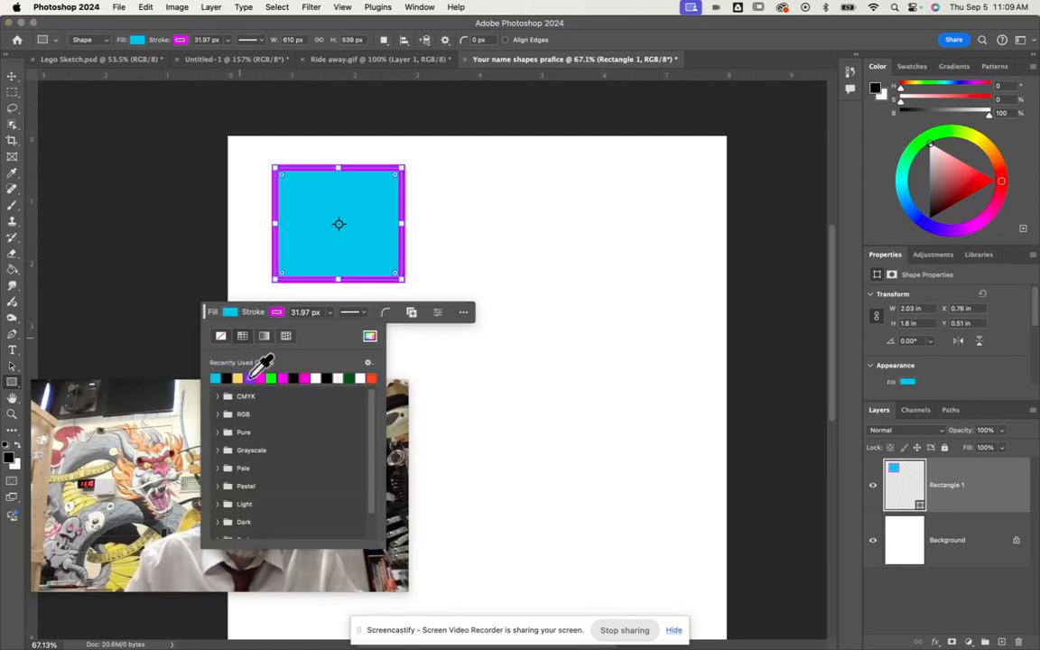
left_click(265, 339)
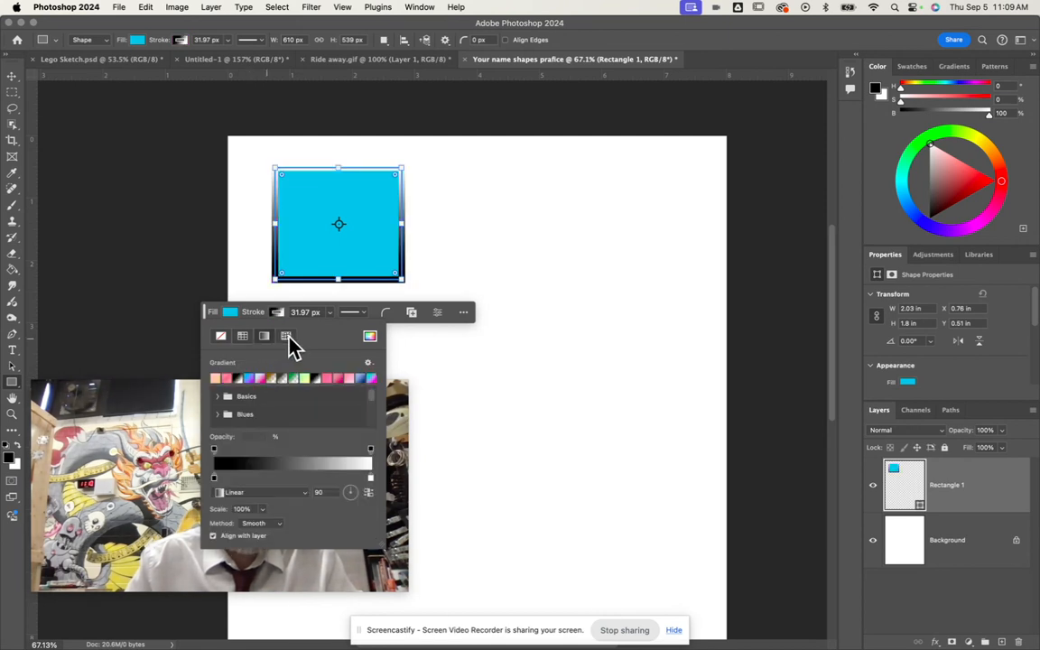
left_click(287, 337)
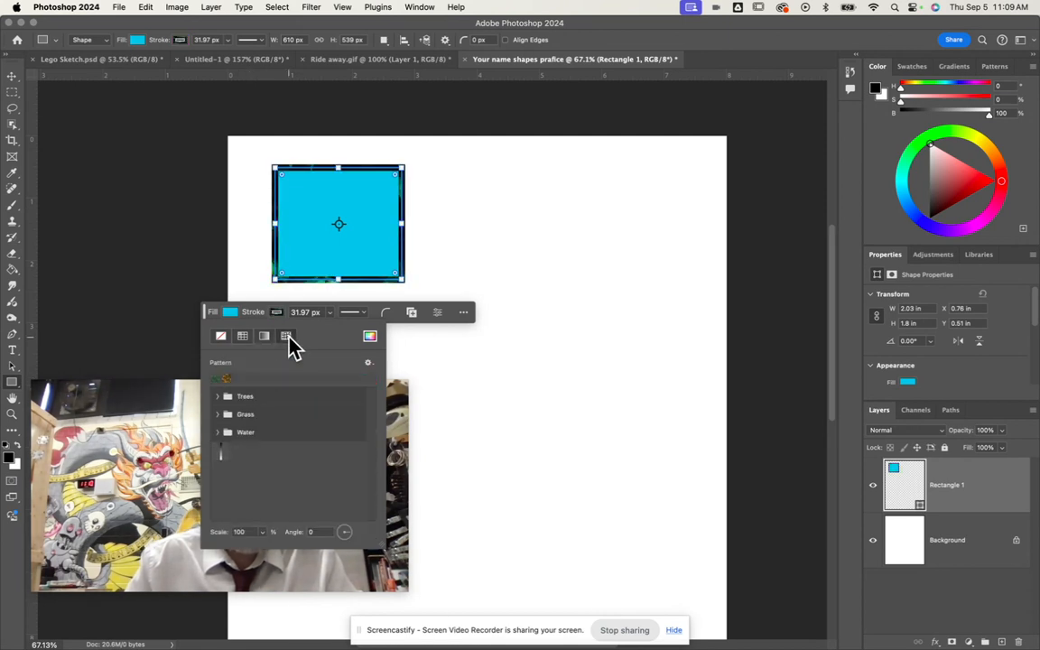
Set the rectangle's stroke to a solid yellow-green, hex c5cb1c, at 80% brightness.
left_click(369, 337)
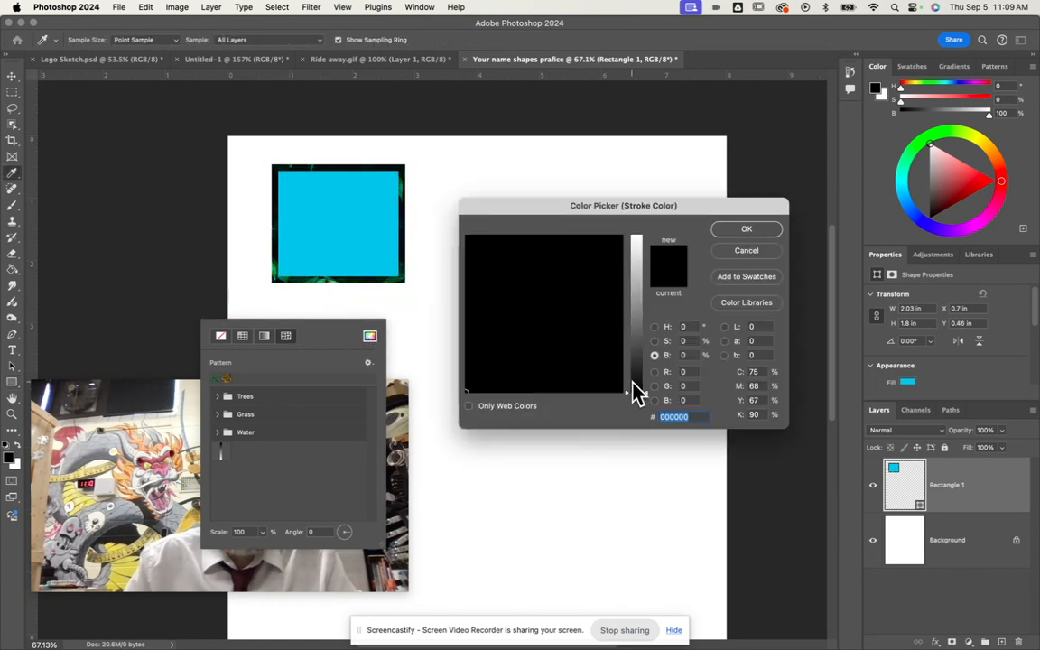
left_click_drag(635, 390, 638, 275)
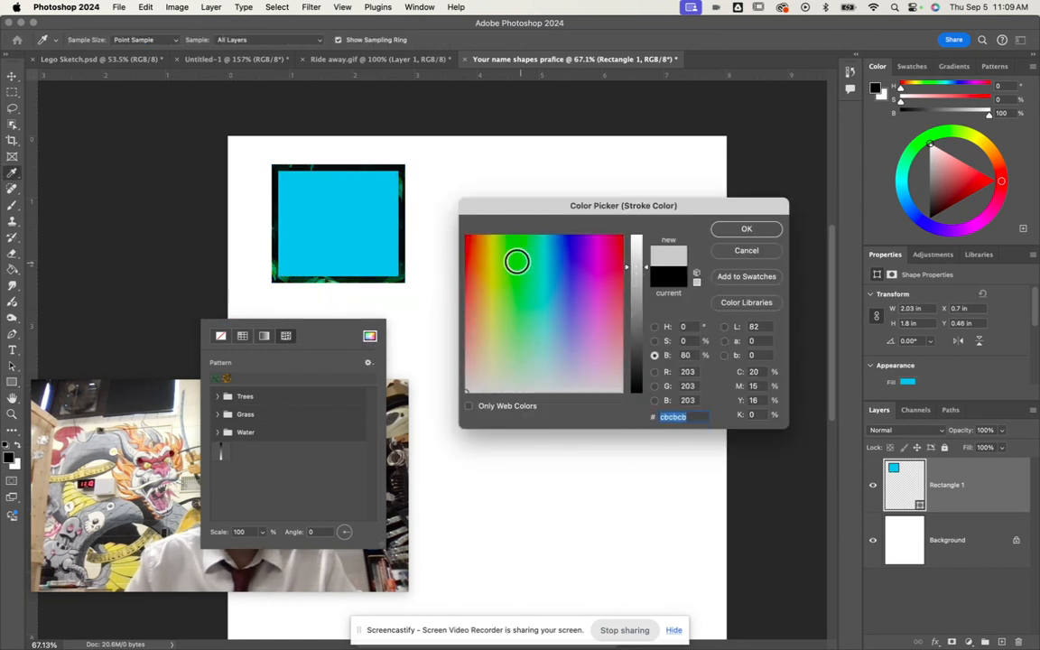
left_click(492, 256)
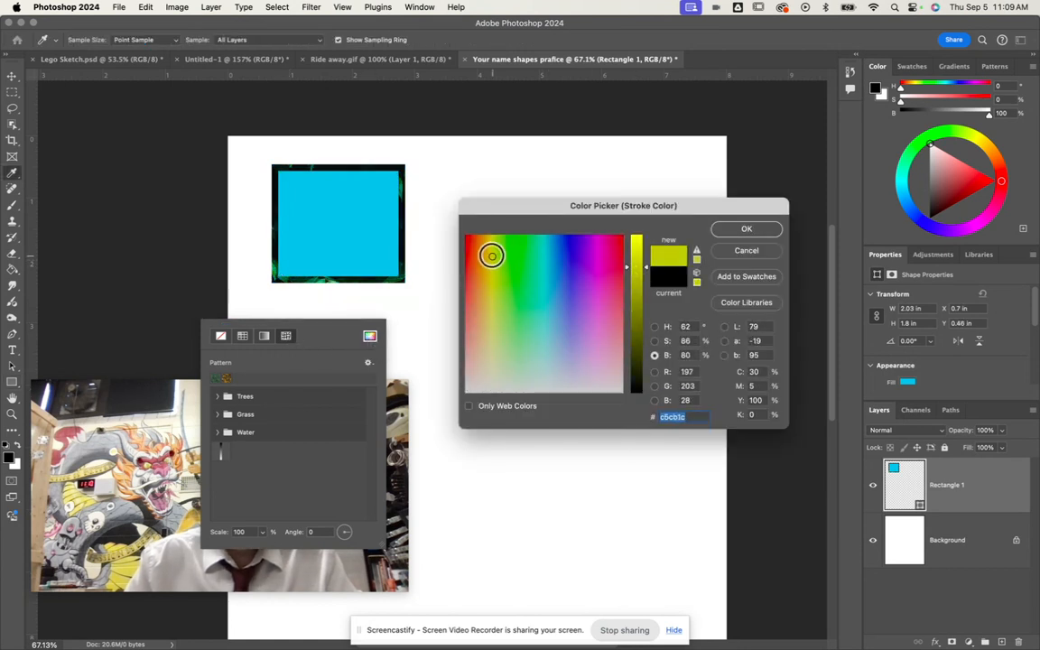
left_click(755, 232)
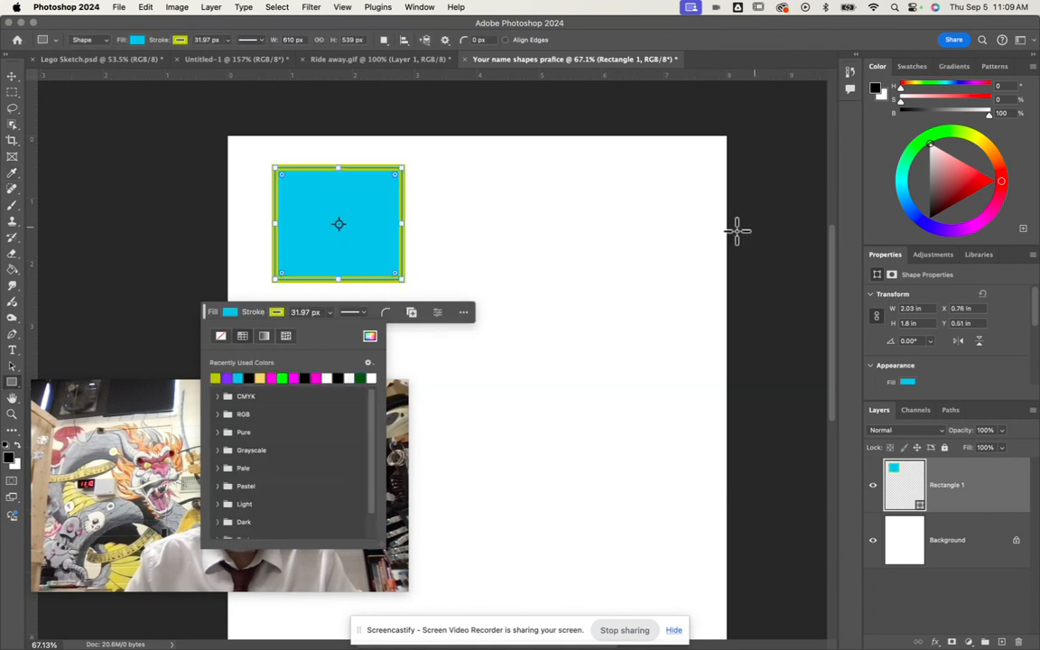
Increase the rectangle's stroke width to 37.43 px and open the stroke line-style options.
left_click(330, 312)
mouse_move(336, 336)
left_mouse_down()
mouse_move(359, 336)
mouse_move(332, 339)
left_mouse_up()
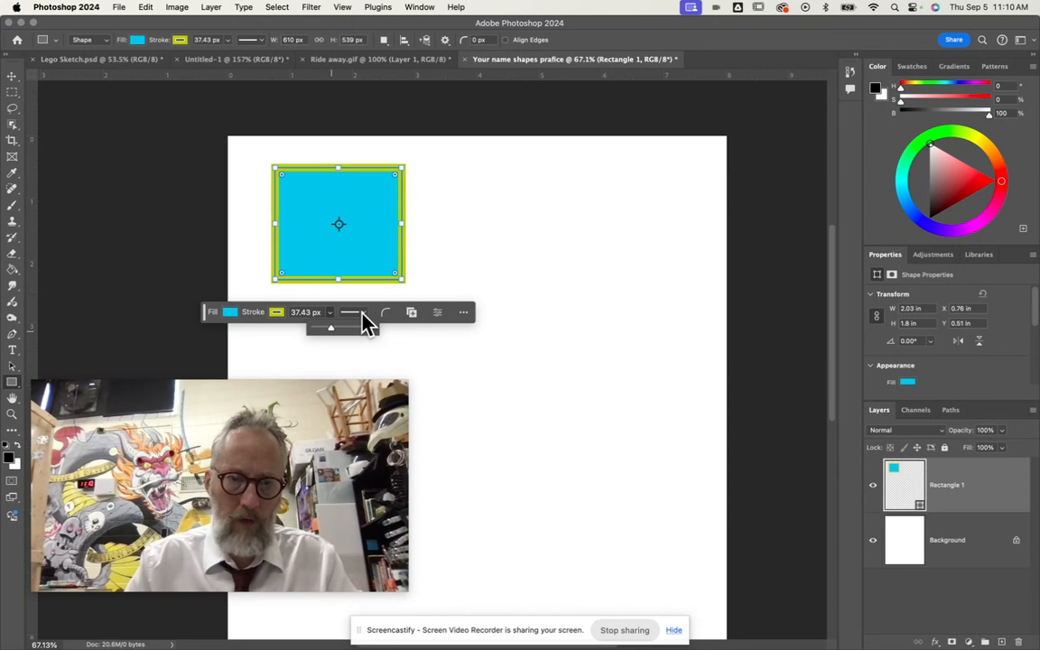
left_click(354, 312)
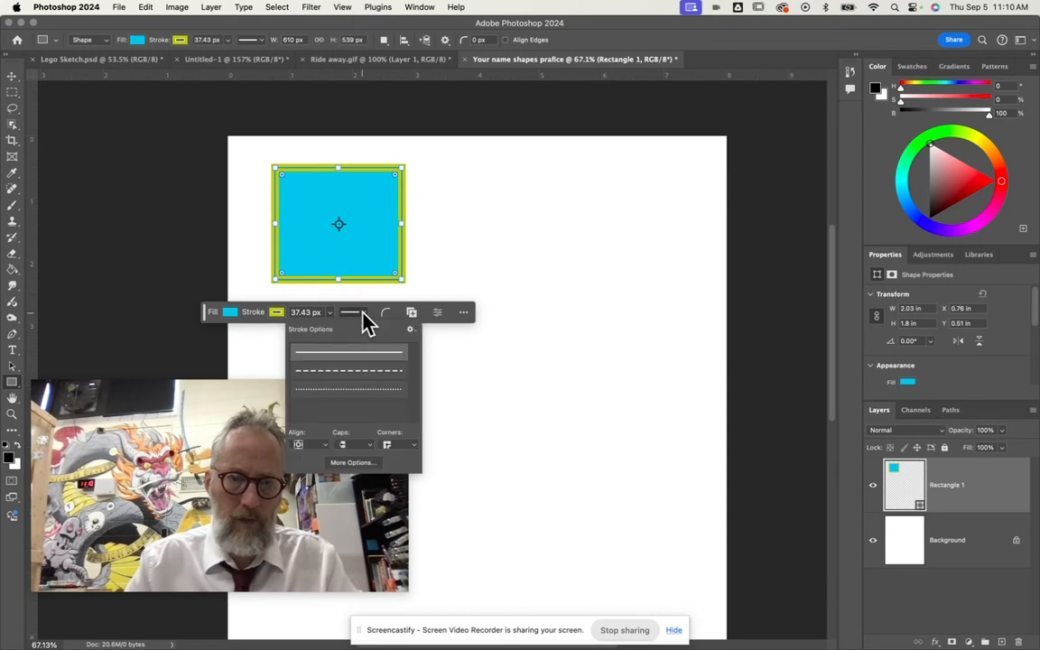
Try the dashed and dotted line styles on the rectangle's stroke and return it to the solid line.
left_click(350, 370)
left_click(348, 390)
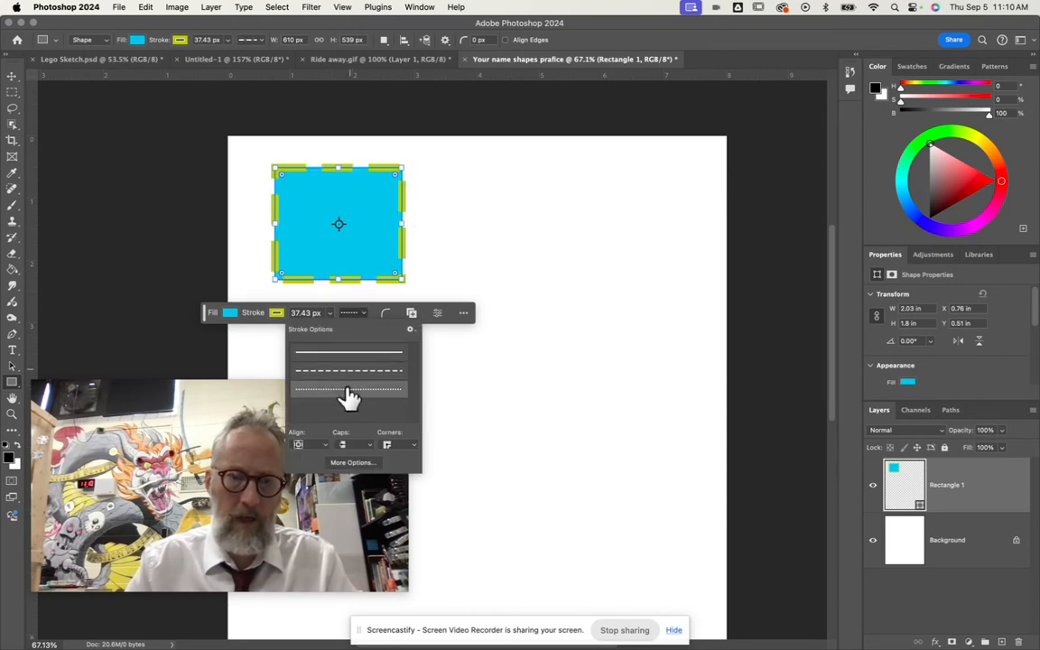
left_click(348, 354)
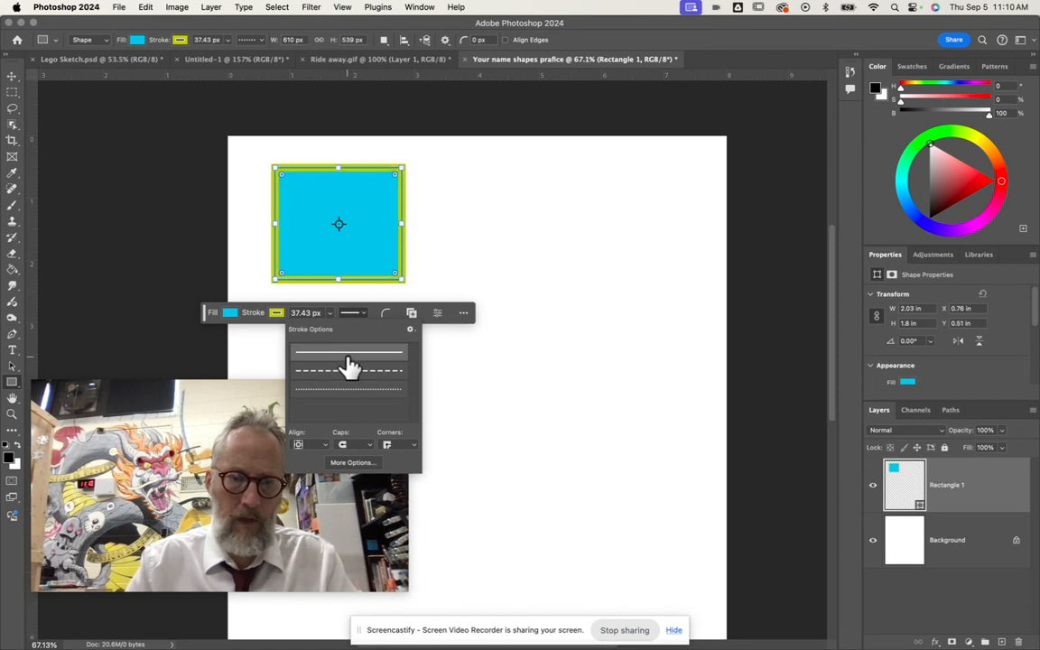
Try the inside alignment for the rectangle's stroke and set the alignment to outside.
left_click(316, 445)
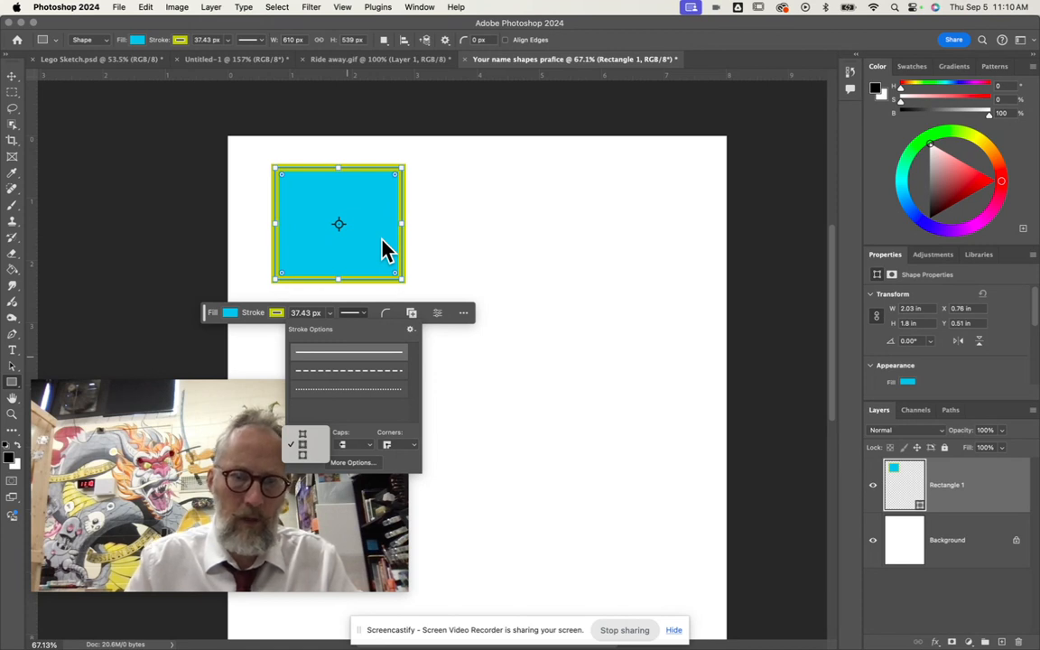
left_click(363, 309)
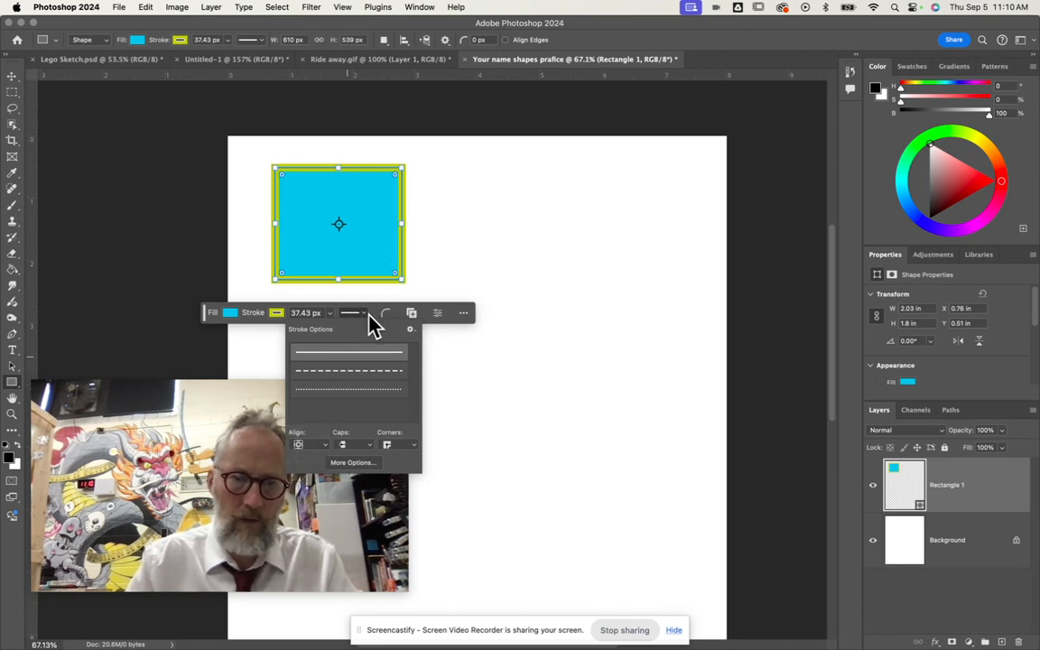
left_click(368, 315)
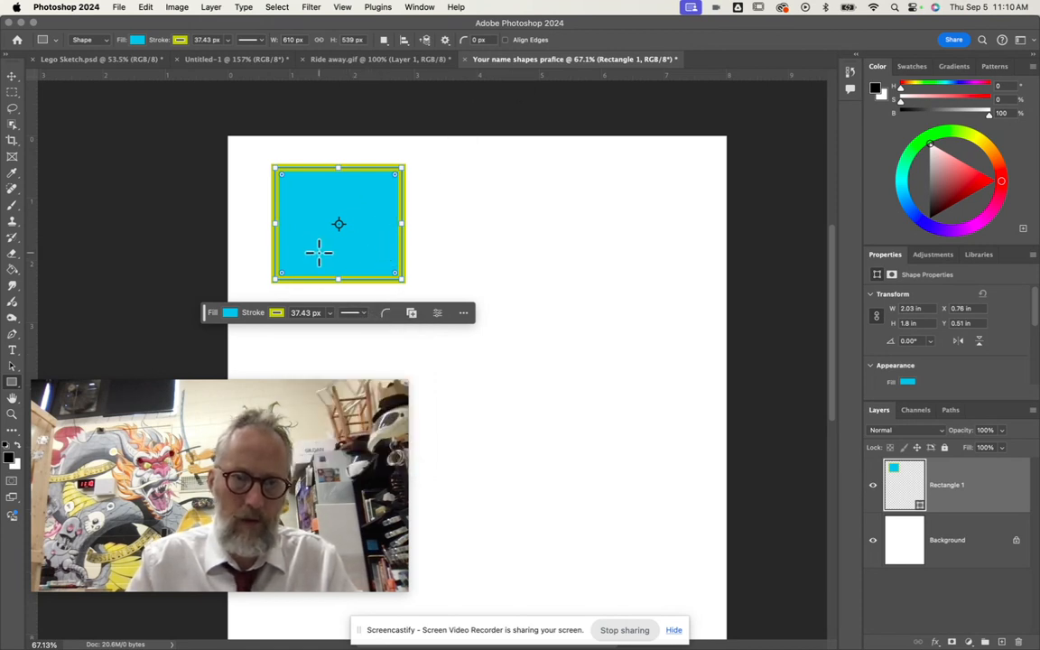
scroll(319, 251, "up", 5)
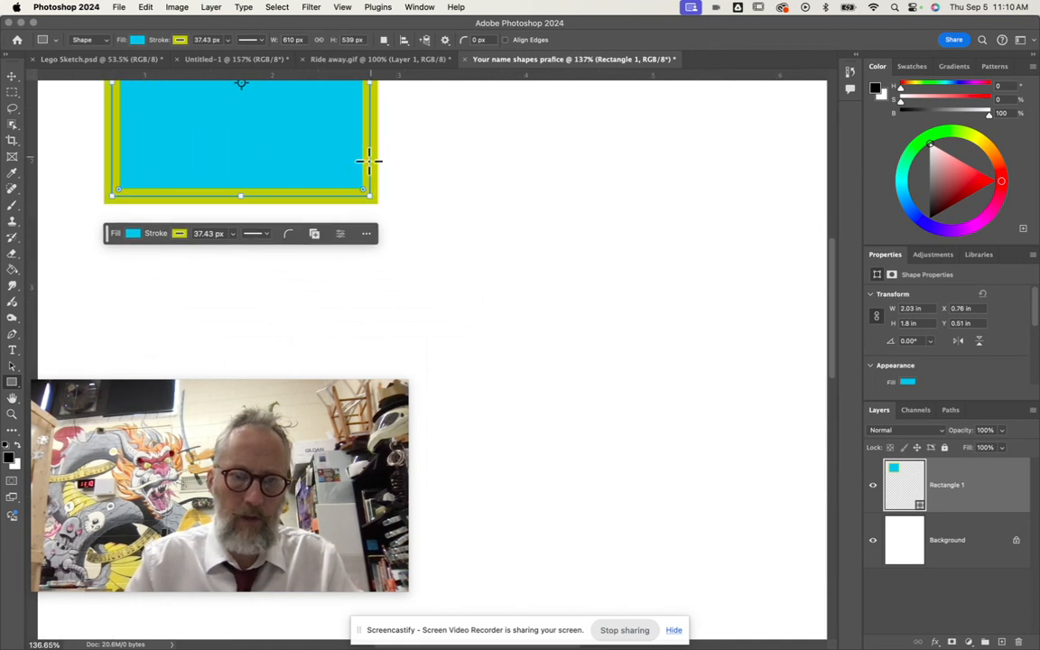
left_click(259, 236)
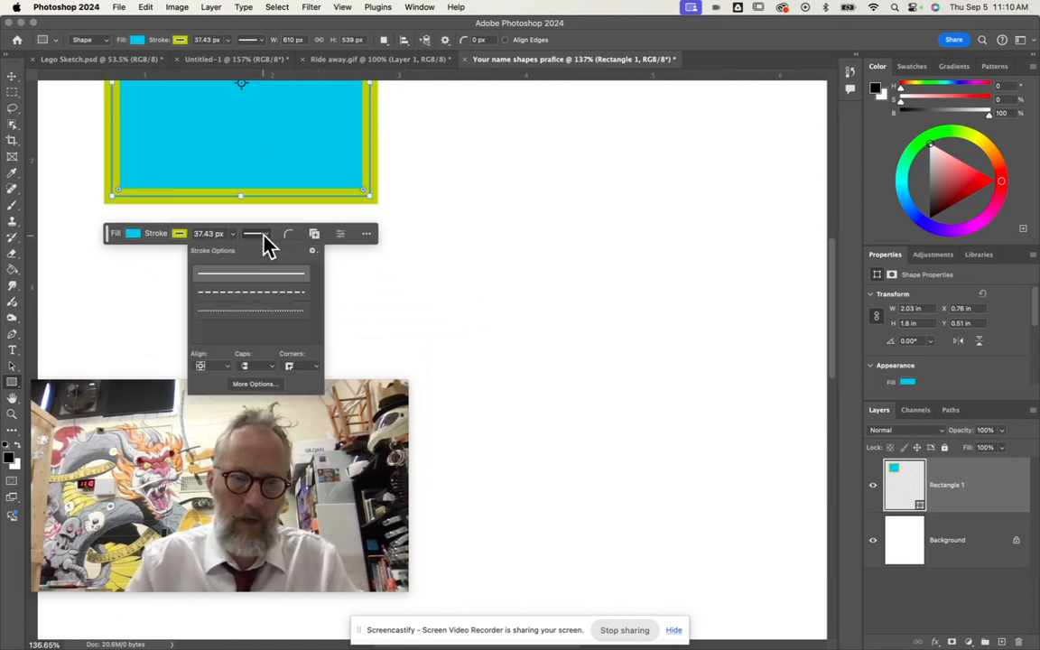
left_click(226, 370)
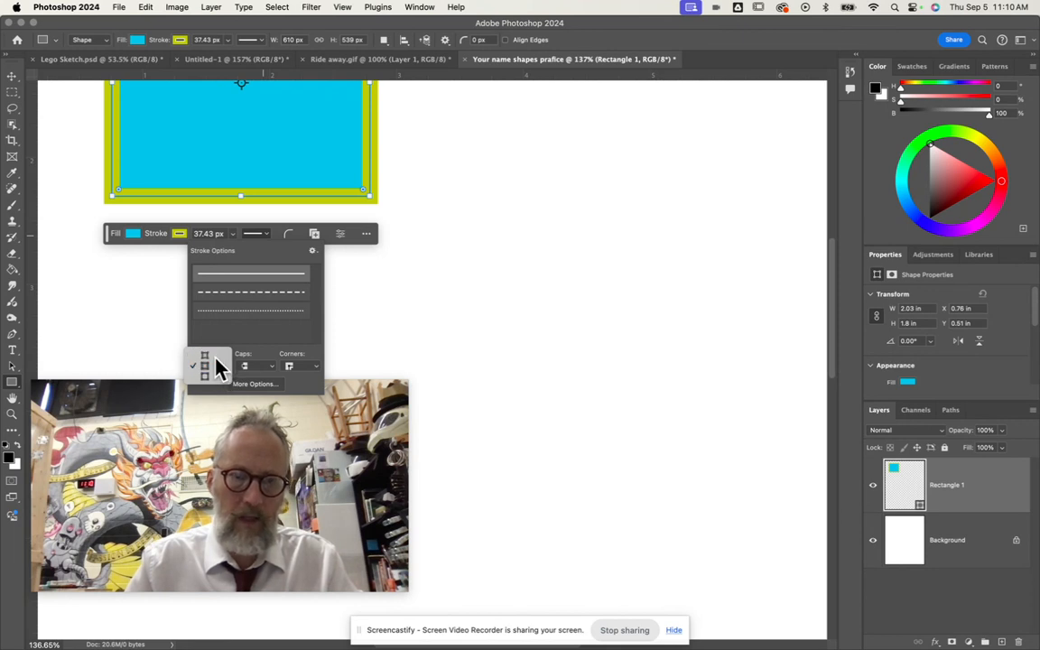
left_click(213, 358)
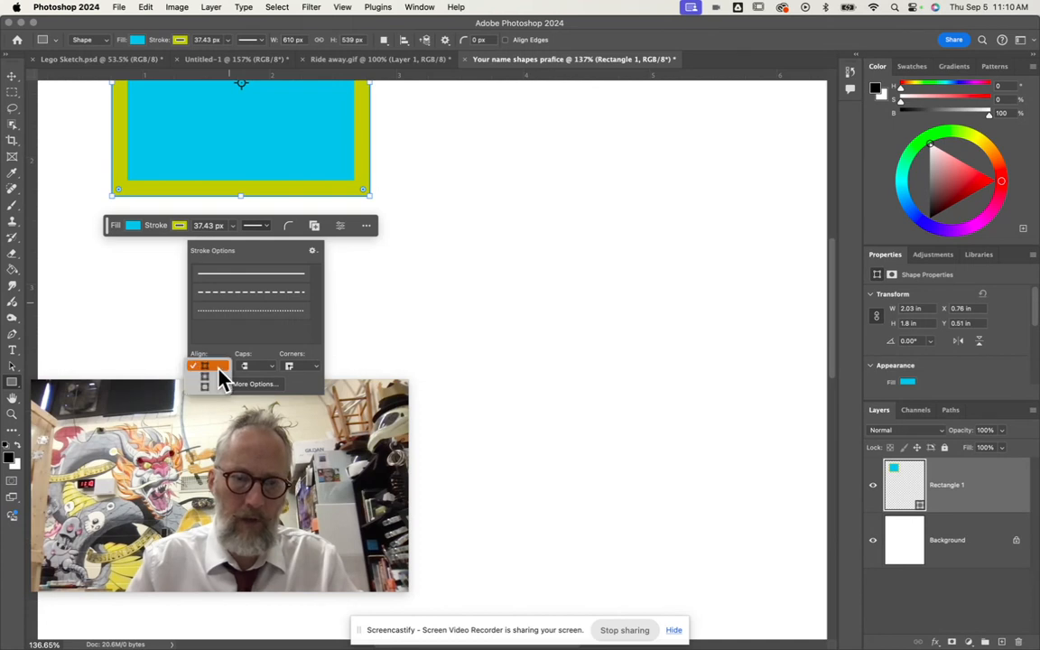
left_click(213, 394)
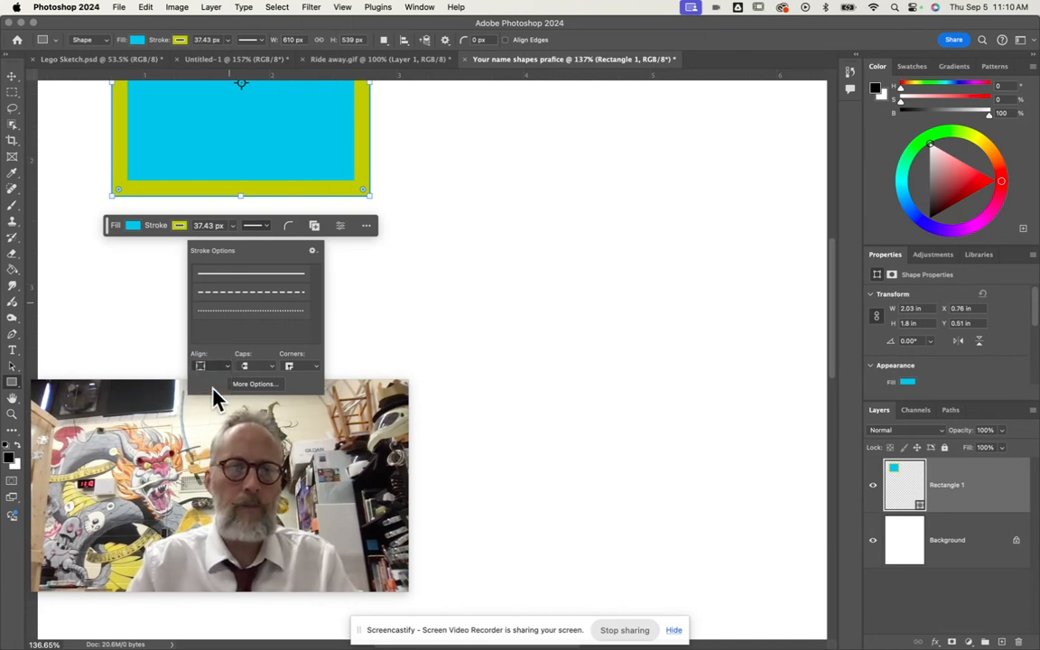
Check the stroke's cap options, try round and beveled stroke corners, and restore the square mitered corners.
left_click(255, 366)
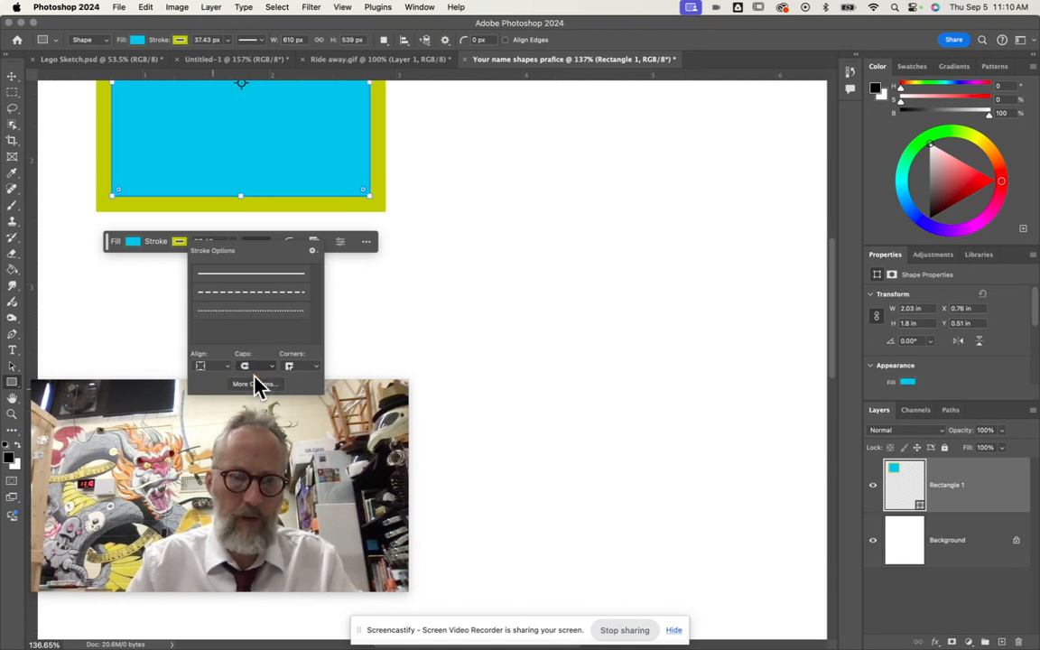
left_click(258, 367)
left_click(260, 357)
left_click(307, 367)
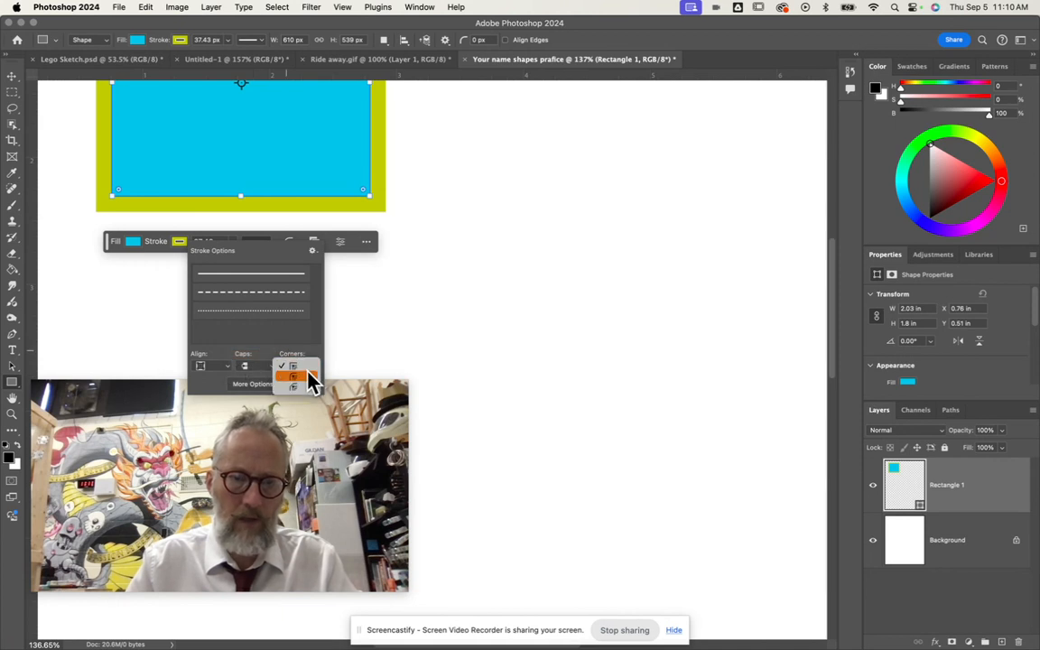
left_click(305, 377)
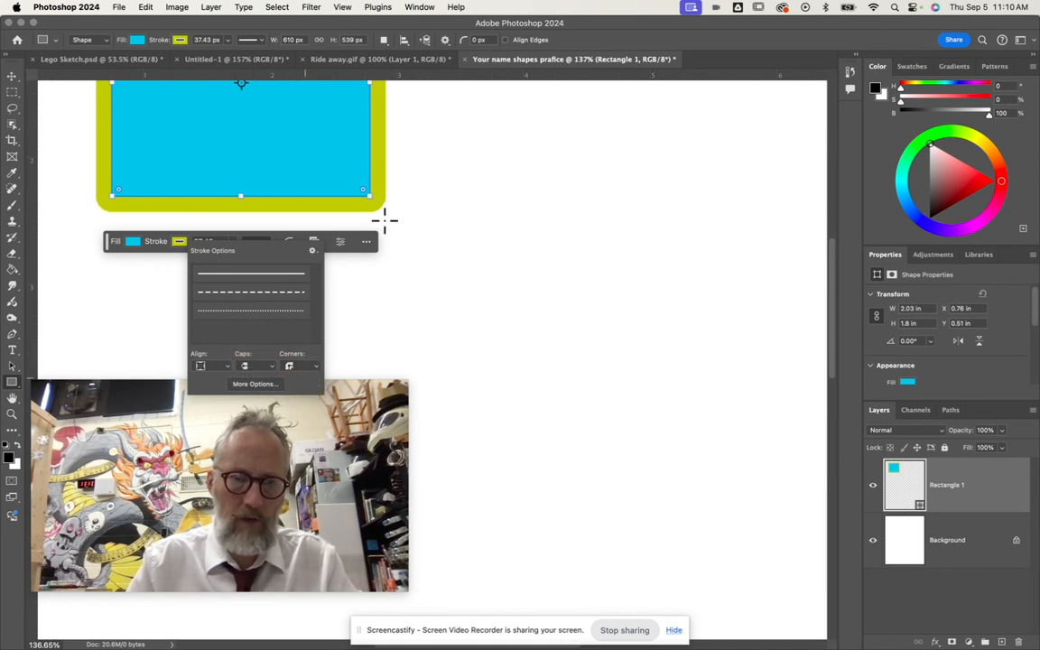
left_click(314, 371)
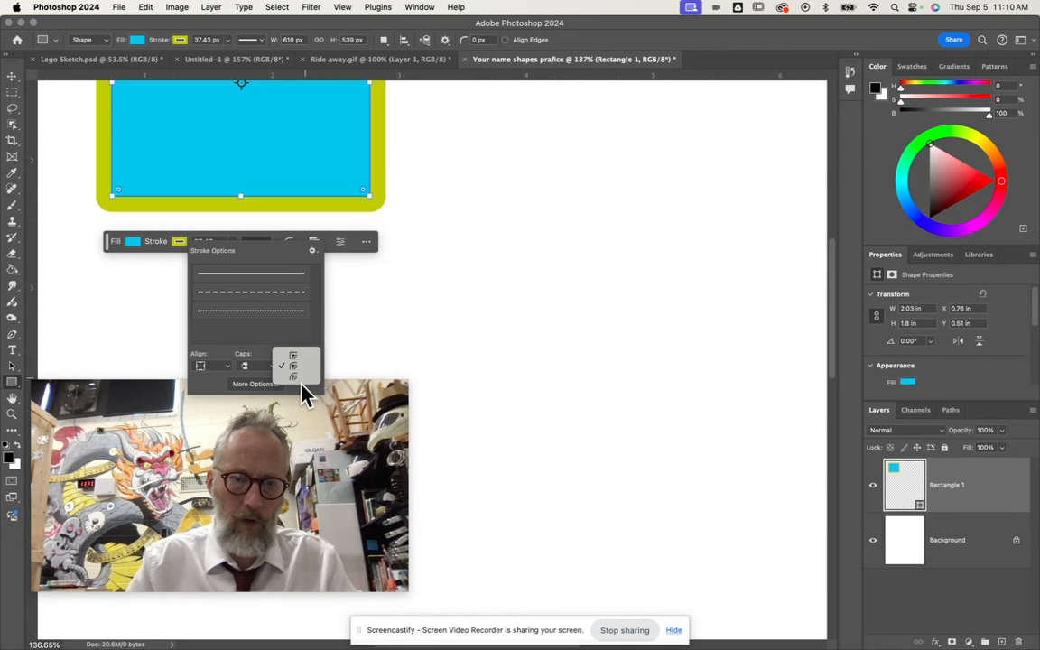
left_click(306, 387)
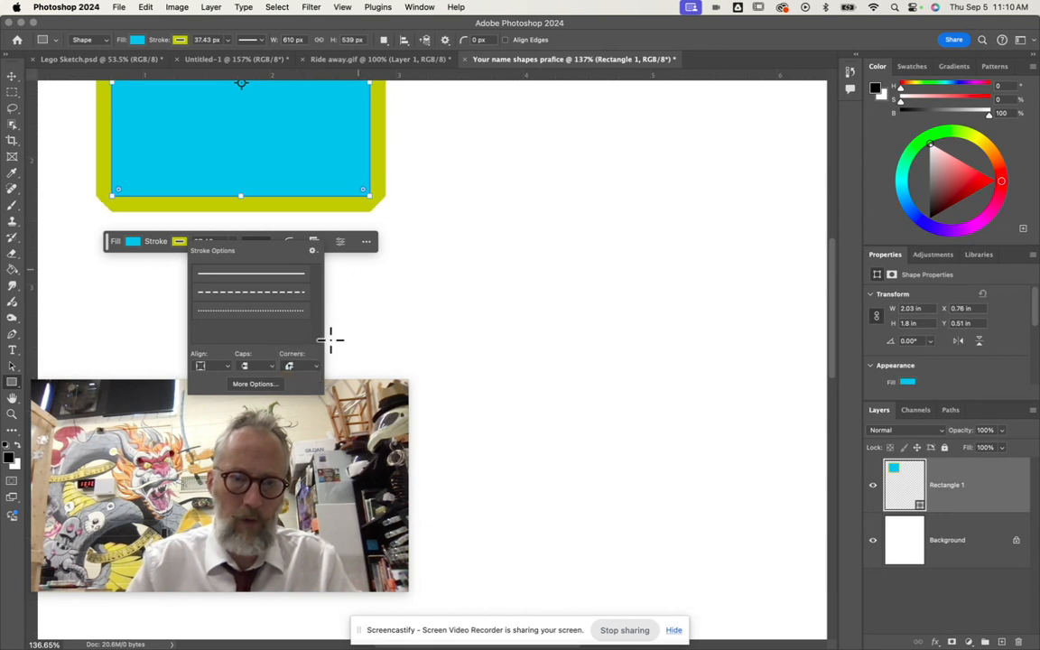
left_click(314, 370)
left_click(303, 357)
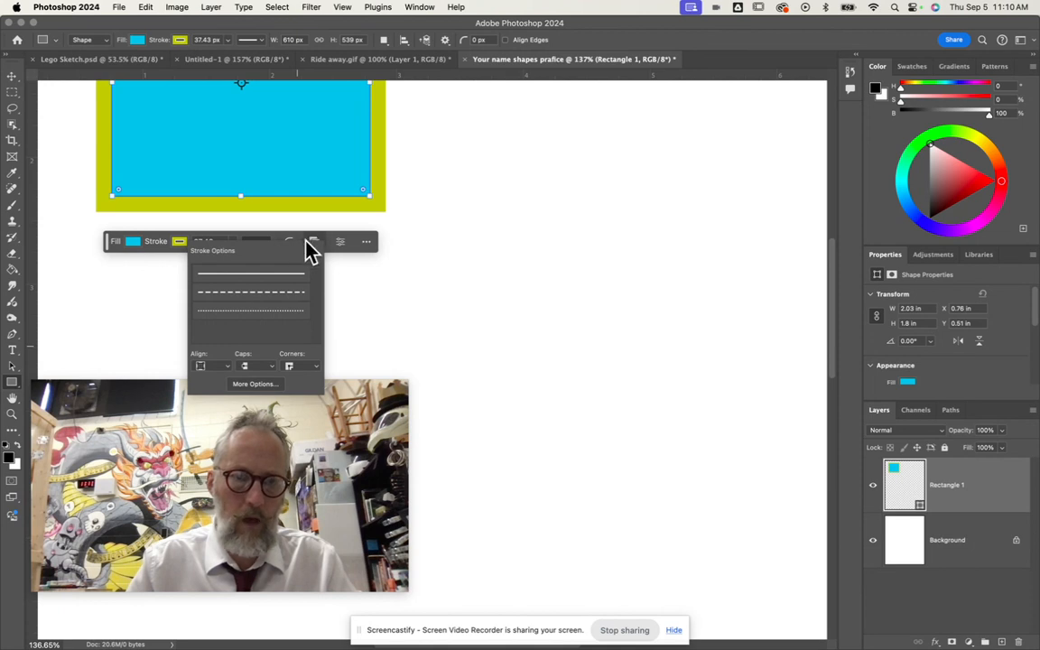
left_click(330, 253)
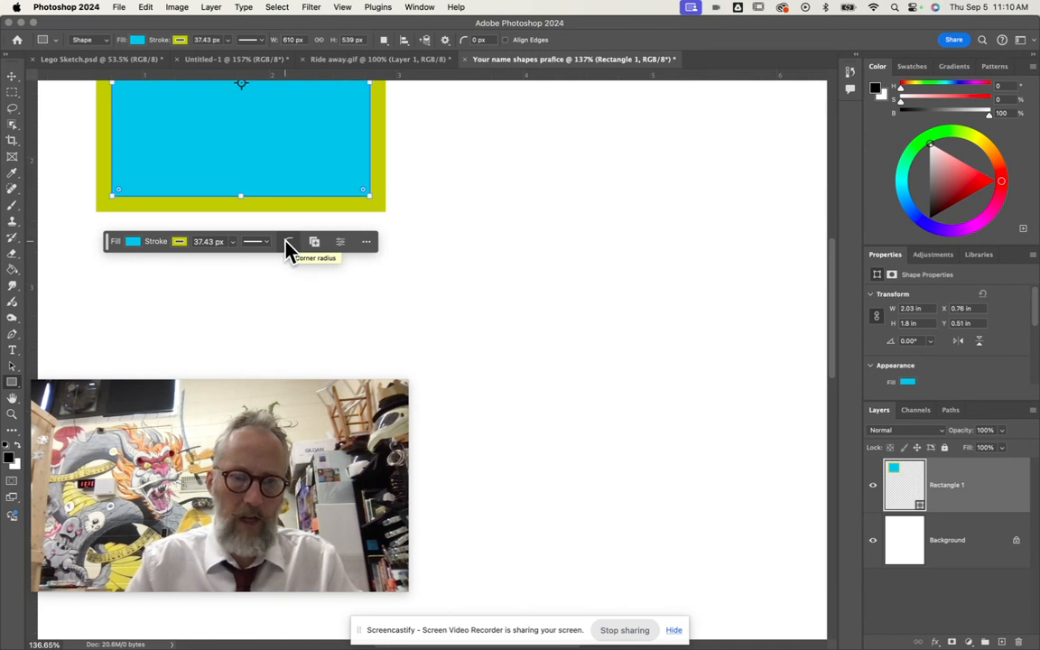
View the rectangle's corner radius settings and duplicate the rectangle on its own layer.
left_click(287, 242)
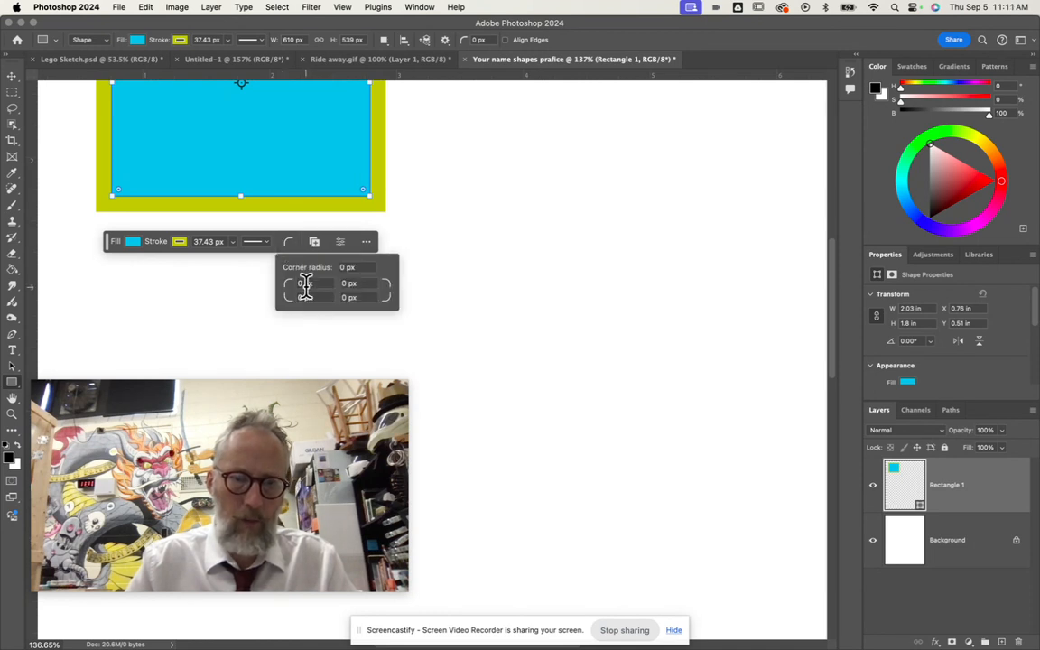
left_click(316, 243)
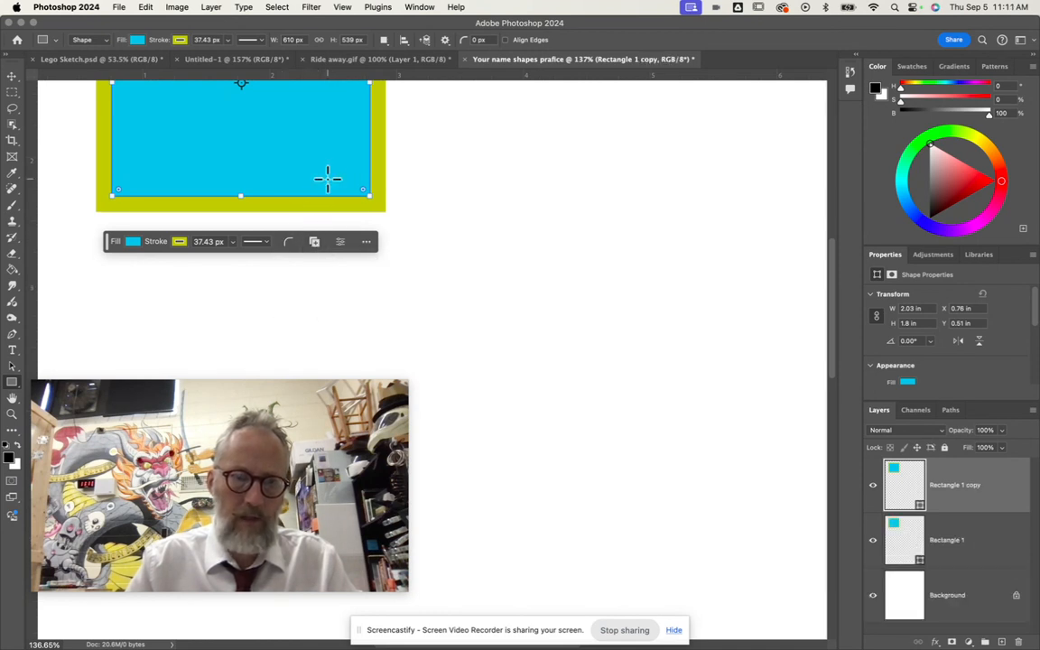
Try rounding all corners of the duplicated rectangle directly on the canvas and return them to square.
scroll(336, 160, "up", 5)
scroll(336, 161, "left", 2)
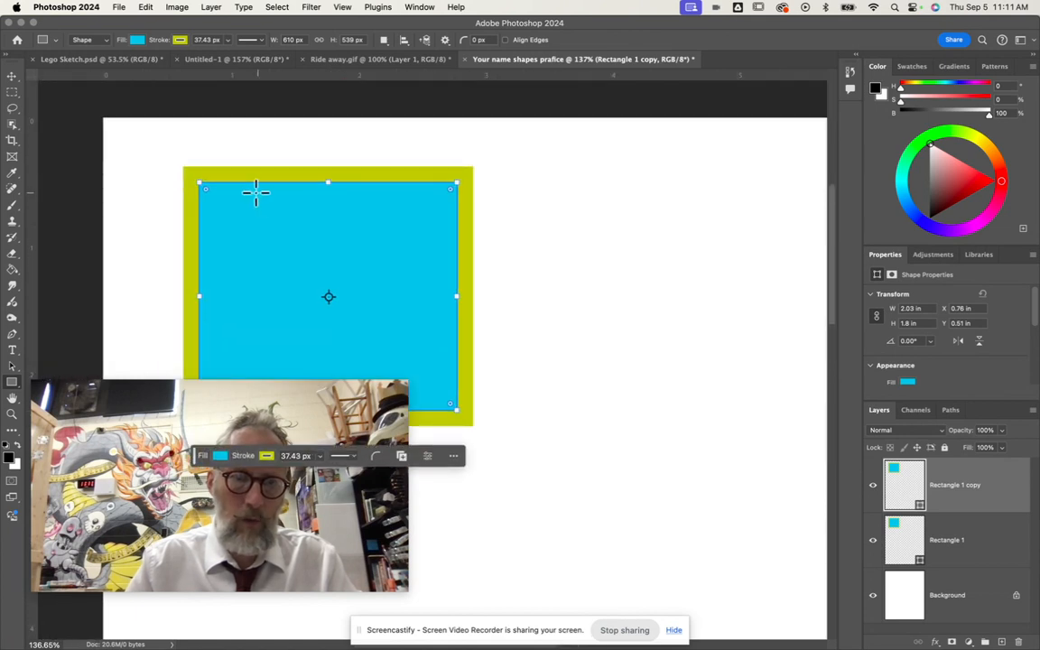
left_click_drag(204, 191, 242, 221)
scroll(242, 221, "down", 3)
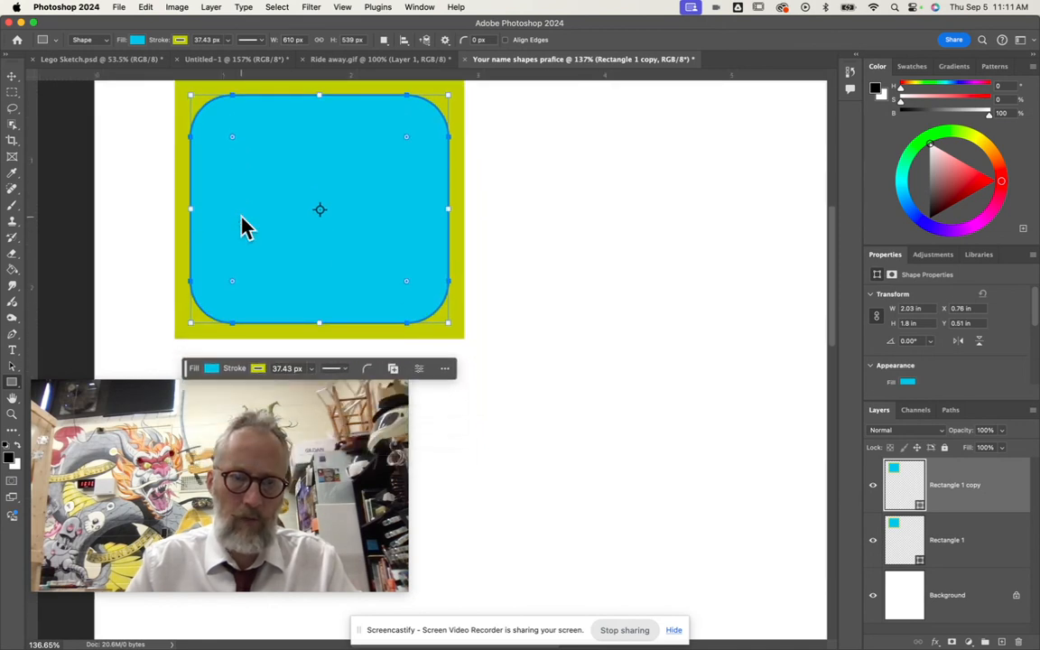
left_click_drag(232, 281, 173, 334)
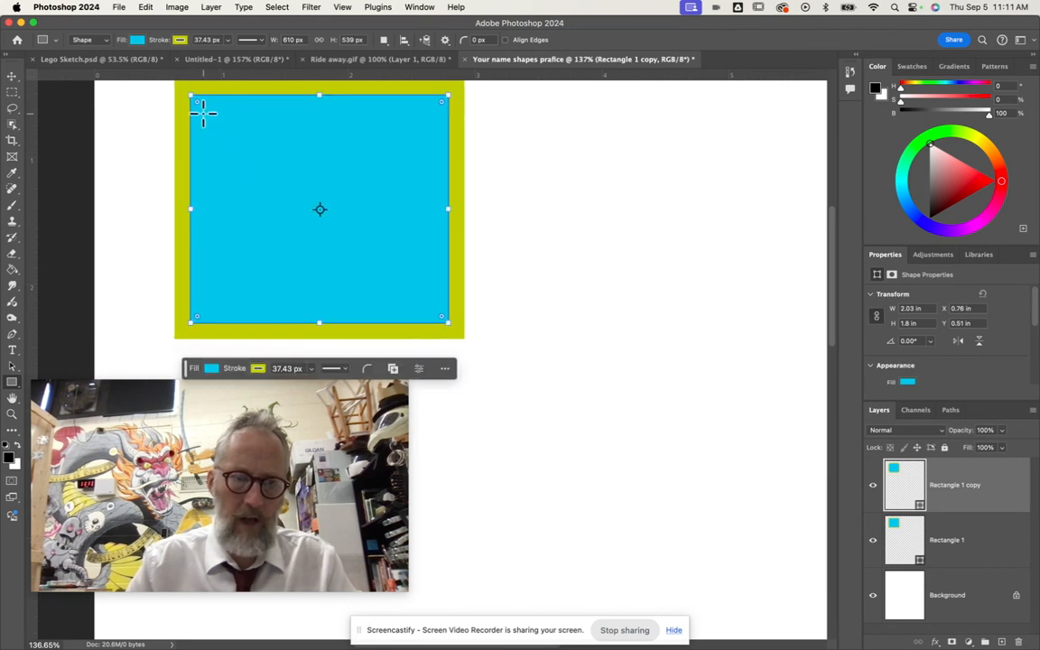
left_click_drag(199, 106, 179, 90)
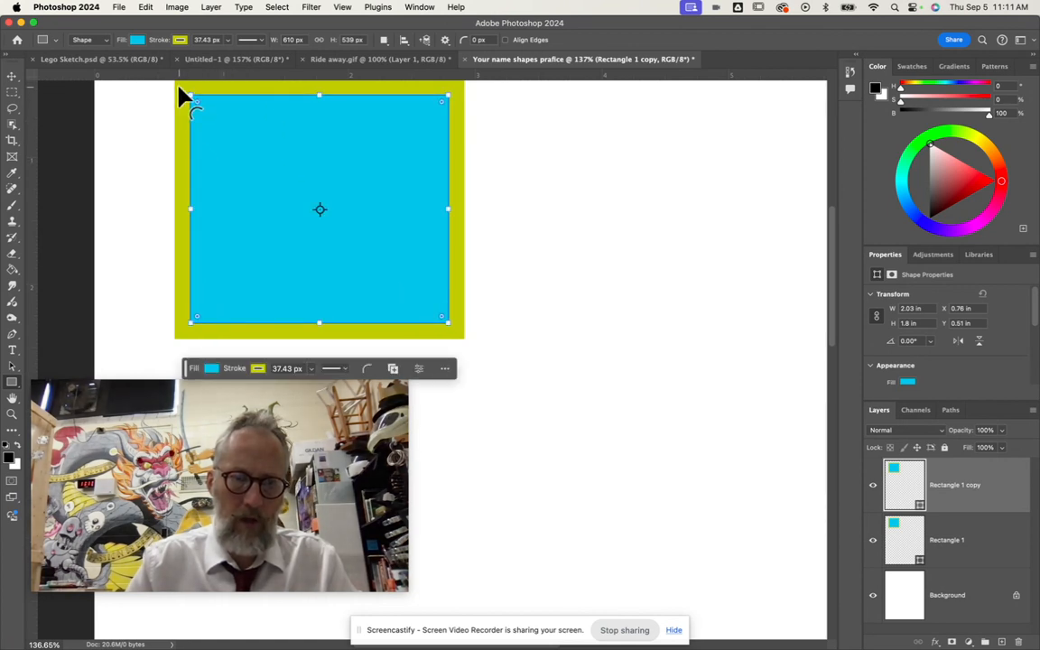
Draw an ellipse about 321 by 304 px beside the rectangle with the Ellipse tool.
right_click(12, 385)
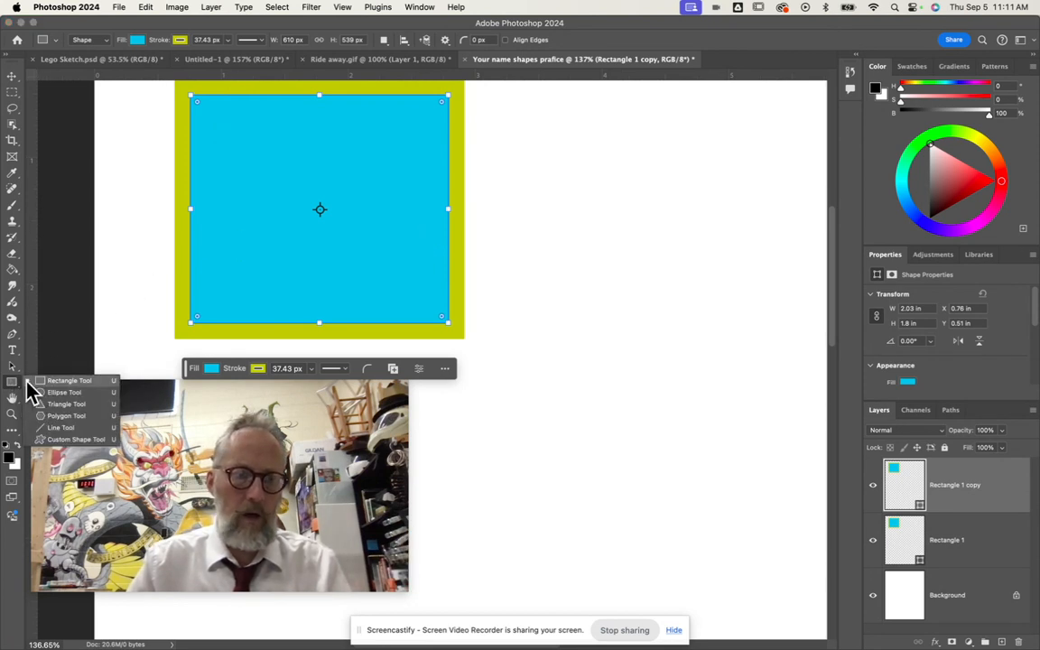
left_click(70, 398)
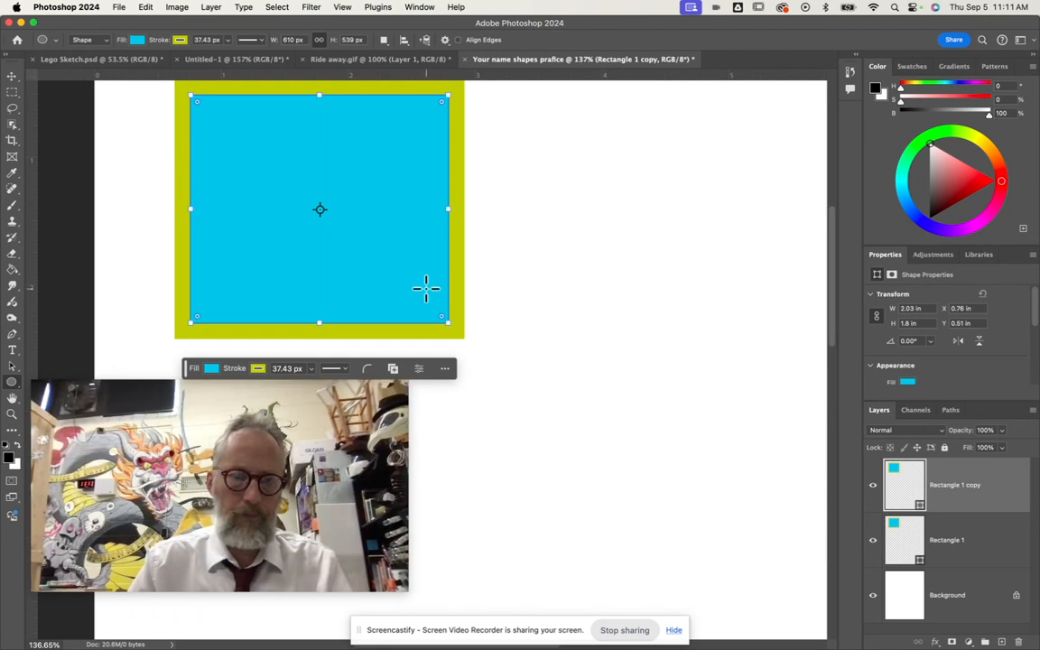
mouse_move(547, 162)
left_mouse_down()
mouse_move(644, 280)
mouse_move(621, 292)
mouse_move(620, 307)
mouse_move(702, 220)
mouse_move(682, 290)
left_mouse_up()
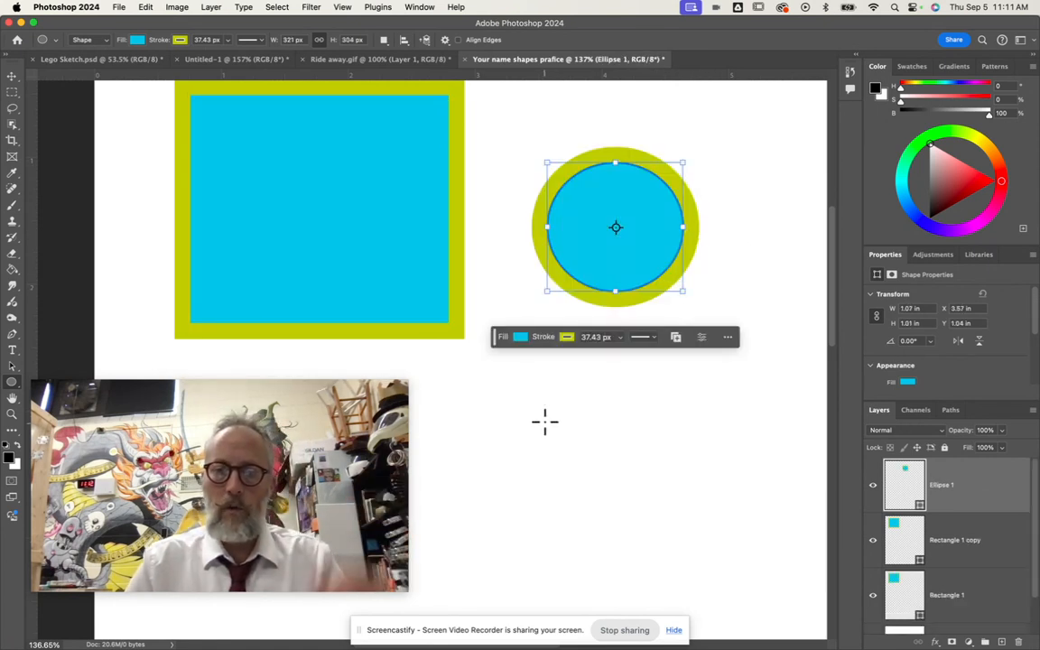
Draw a circle about 276 px in diameter below the ellipse and a square about 109 px wide between them.
left_click_drag(544, 420, 661, 548)
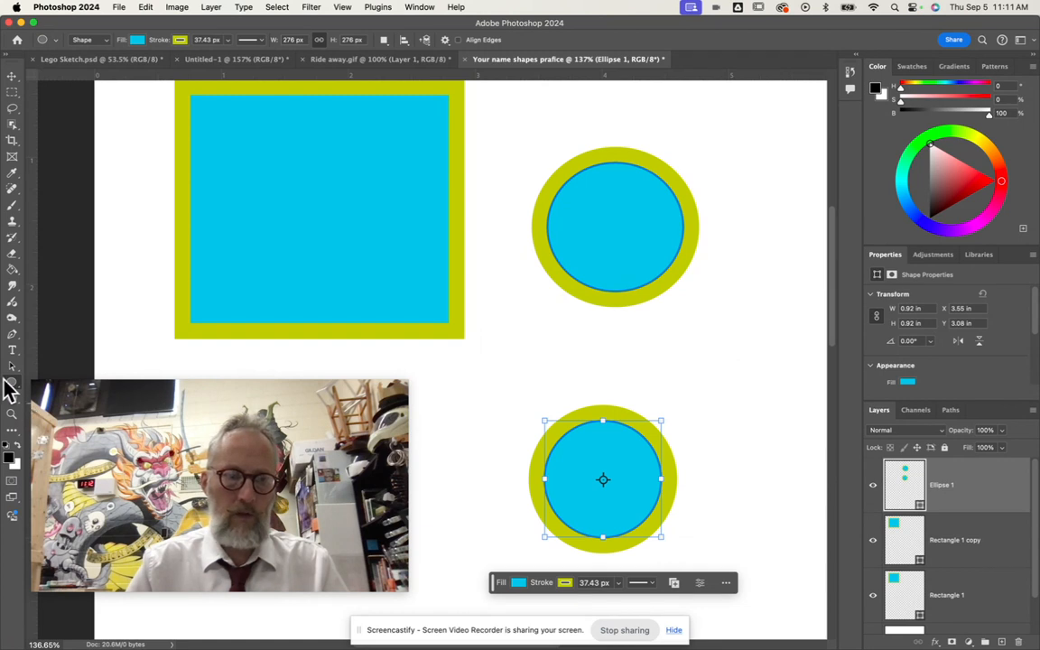
left_click_drag(12, 390, 46, 383)
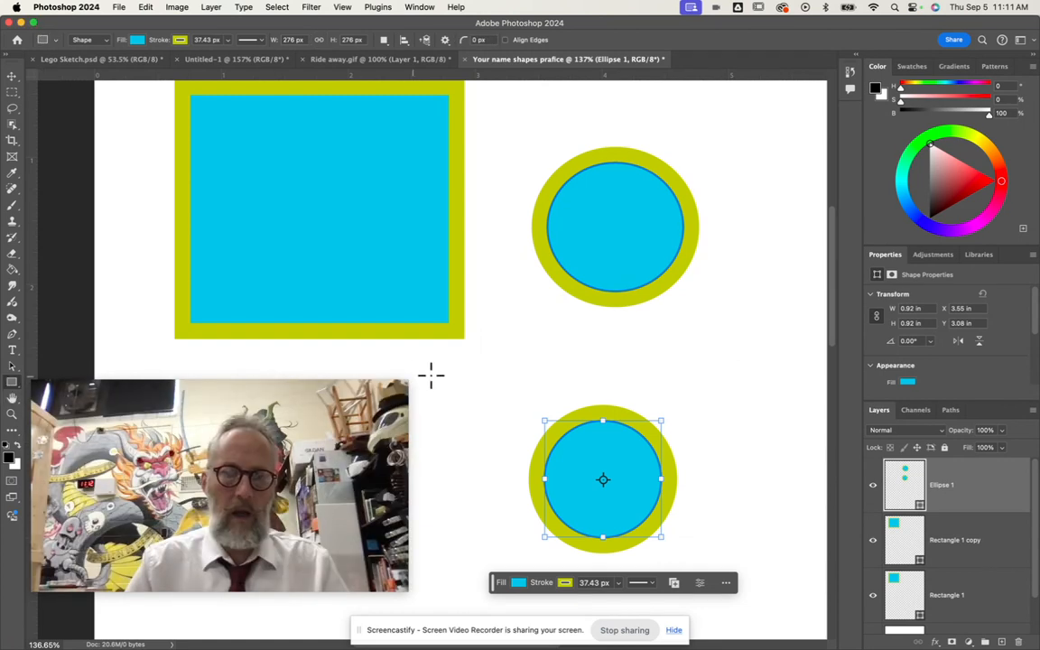
left_click_drag(505, 328, 557, 376)
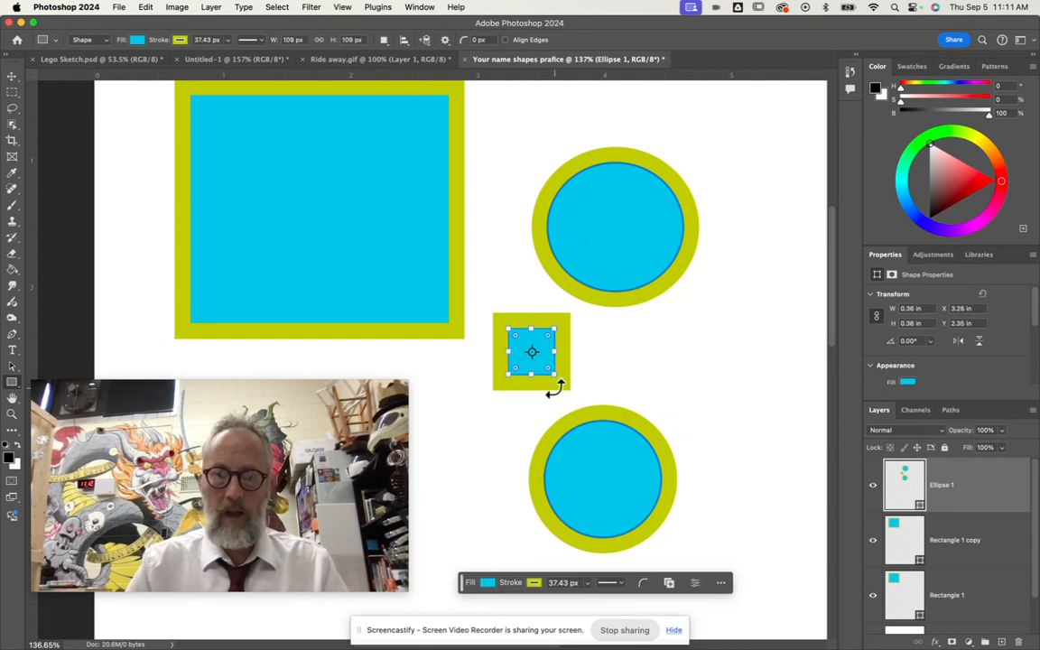
Delete the Rectangle 1 and Ellipse 1 layers, keeping only the rectangle copy and the background.
scroll(778, 316, "down", 2)
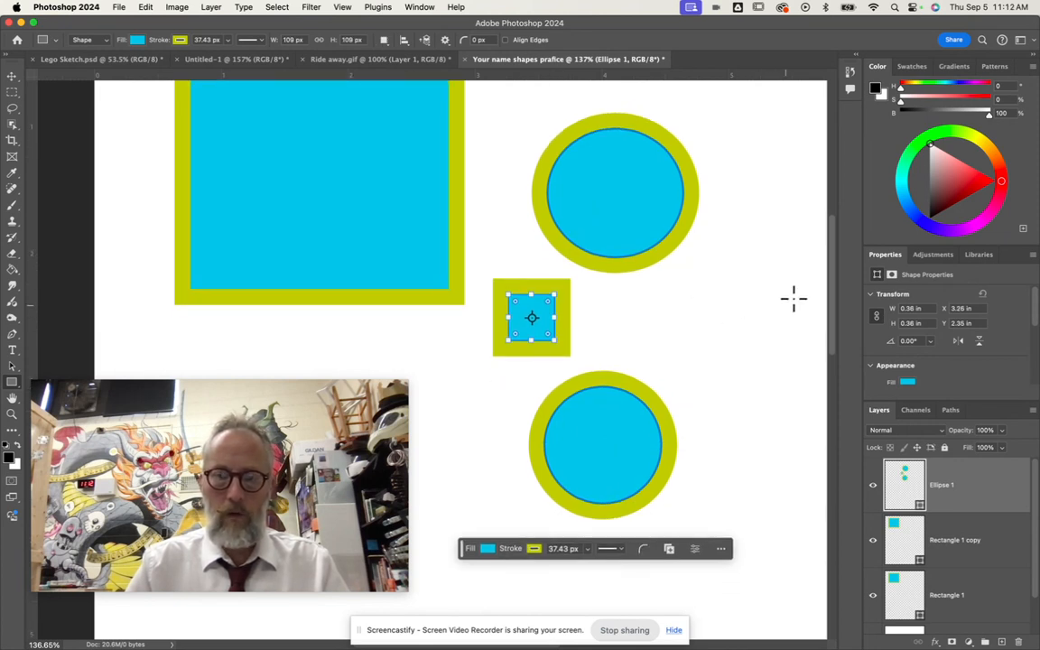
scroll(971, 456, "down", 4)
scroll(927, 493, "down", 1)
scroll(927, 494, "down", 2)
scroll(927, 494, "down", 1)
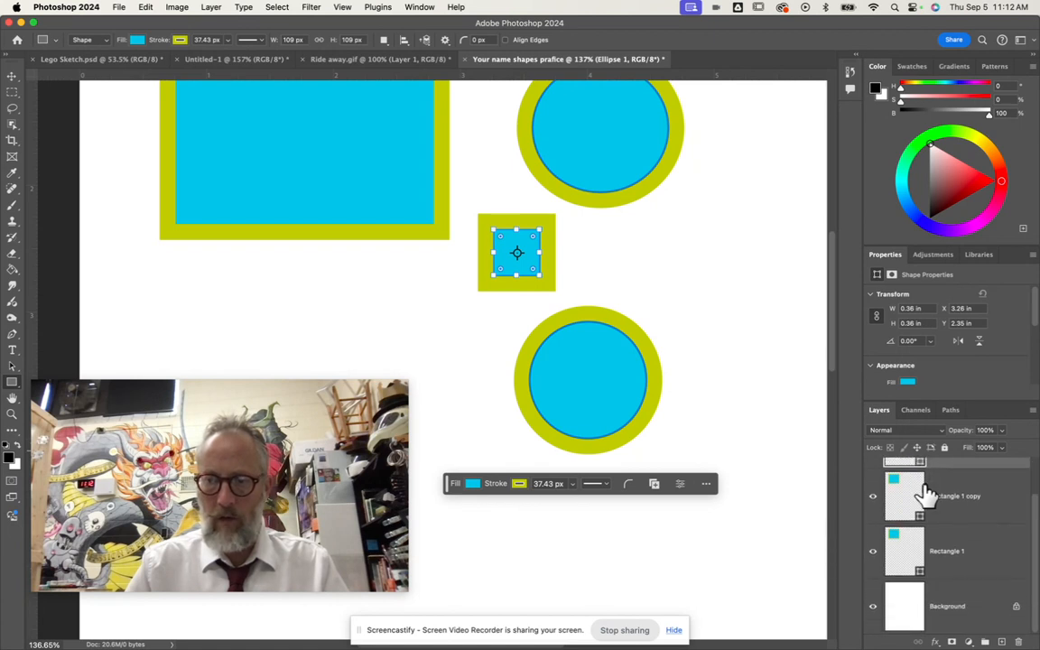
left_click(972, 551)
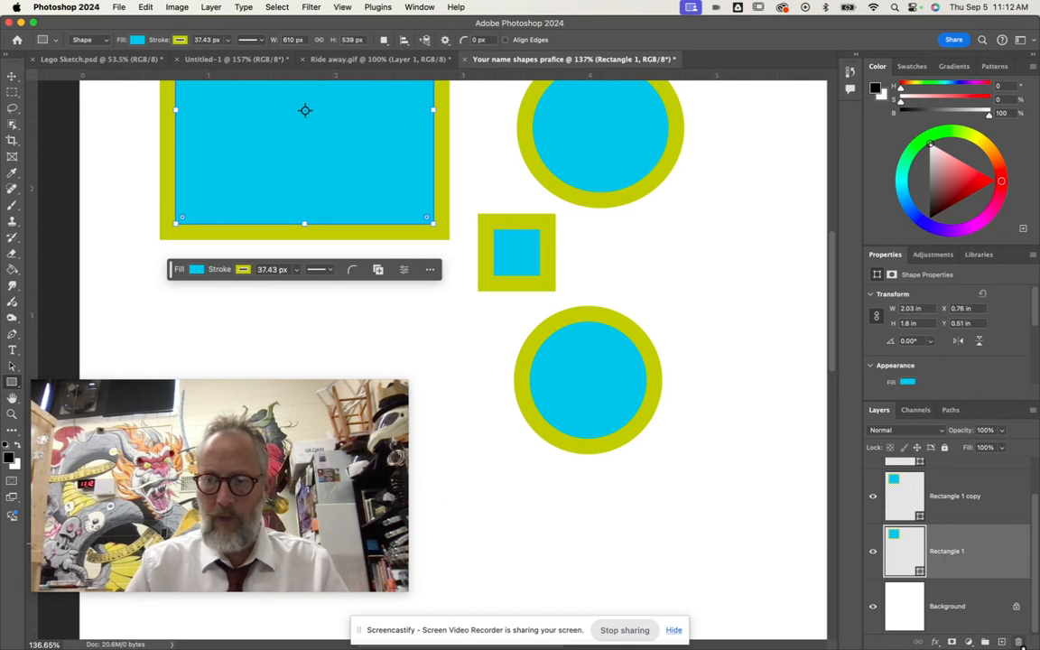
key("BackSpace")
left_click(974, 507)
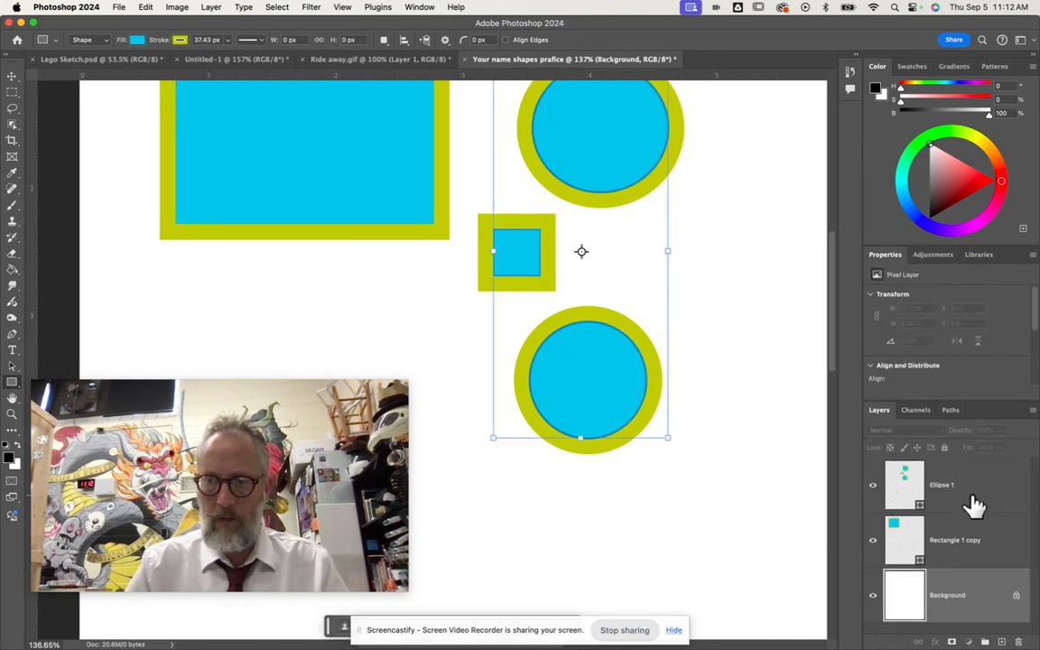
left_click(1017, 641)
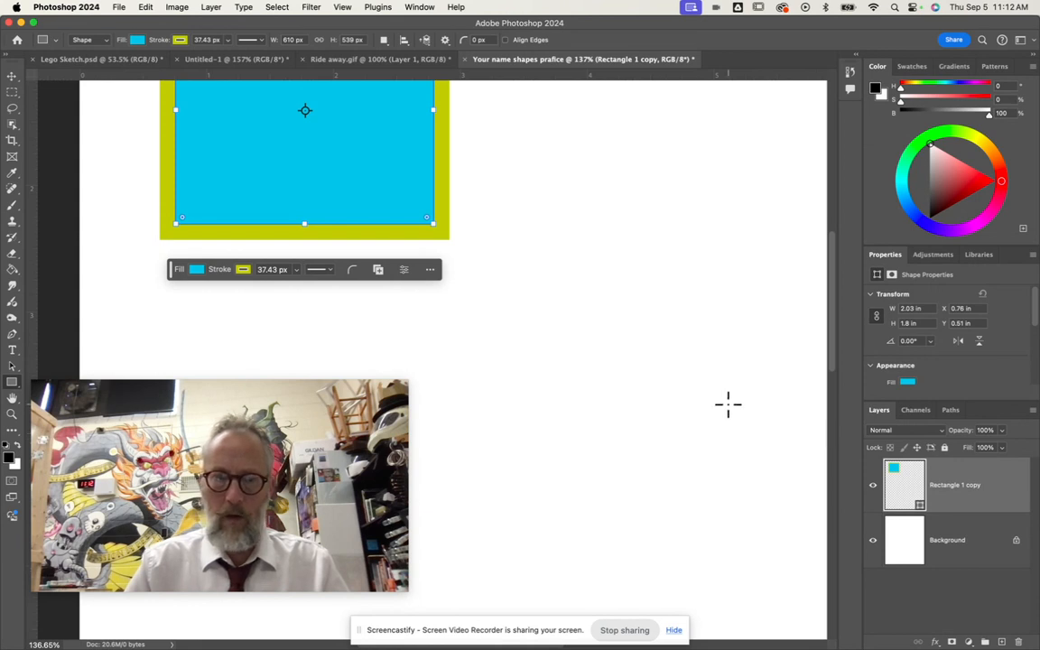
scroll(728, 404, "up", 3)
scroll(727, 403, "left", 4)
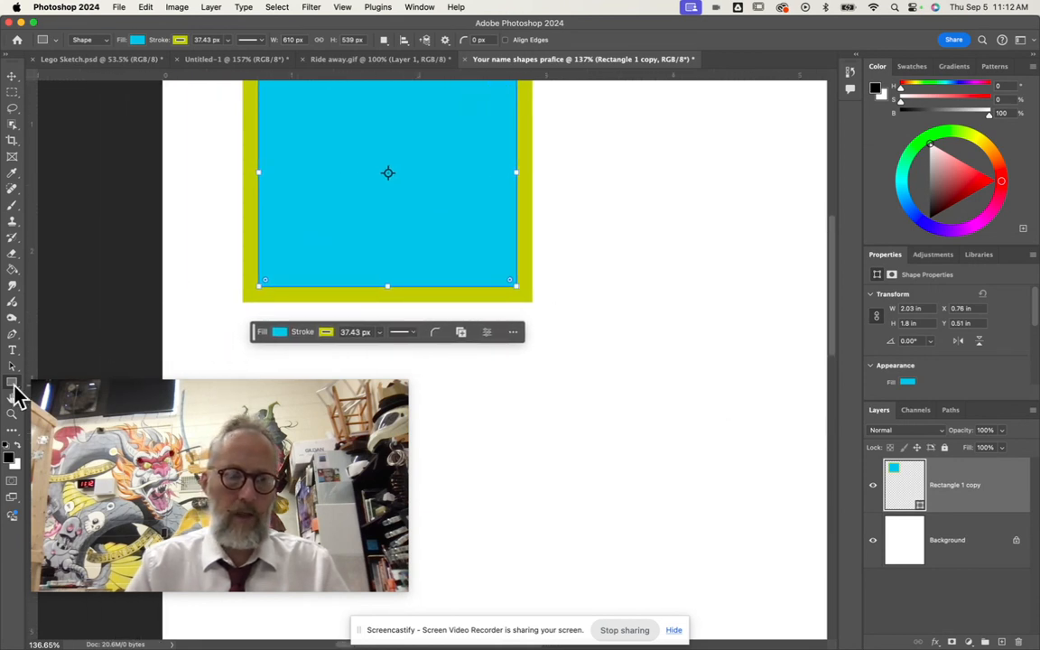
Draw a triangle about 272 by 499 px beside the large rectangle with the Triangle tool.
left_click(14, 385)
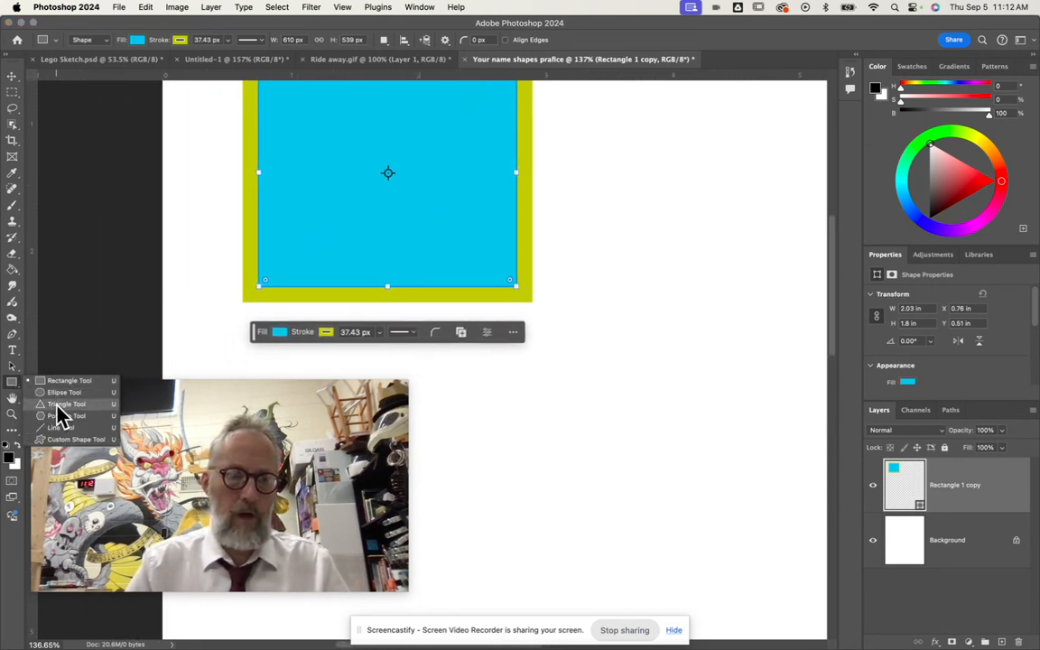
left_click(57, 404)
mouse_move(636, 183)
left_mouse_down()
mouse_move(756, 366)
mouse_move(771, 332)
mouse_move(754, 341)
mouse_move(793, 353)
mouse_move(712, 397)
mouse_move(754, 408)
mouse_move(749, 397)
left_mouse_up()
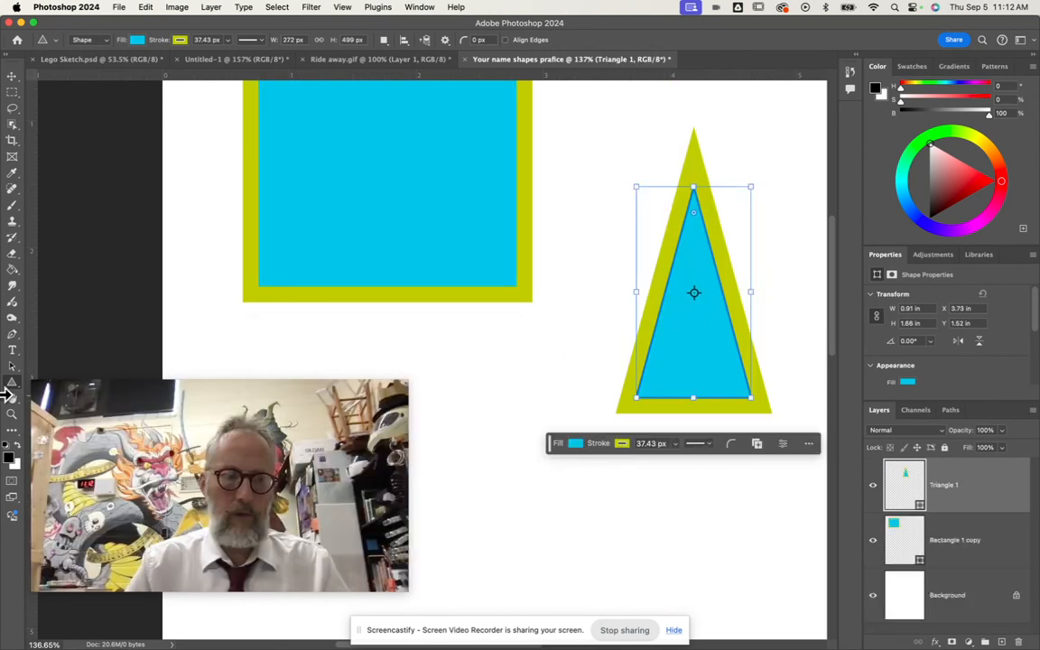
Draw an eight-pointed star about 337 px wide below the rectangle, overlapping the triangle, with the Polygon tool.
left_click(9, 388)
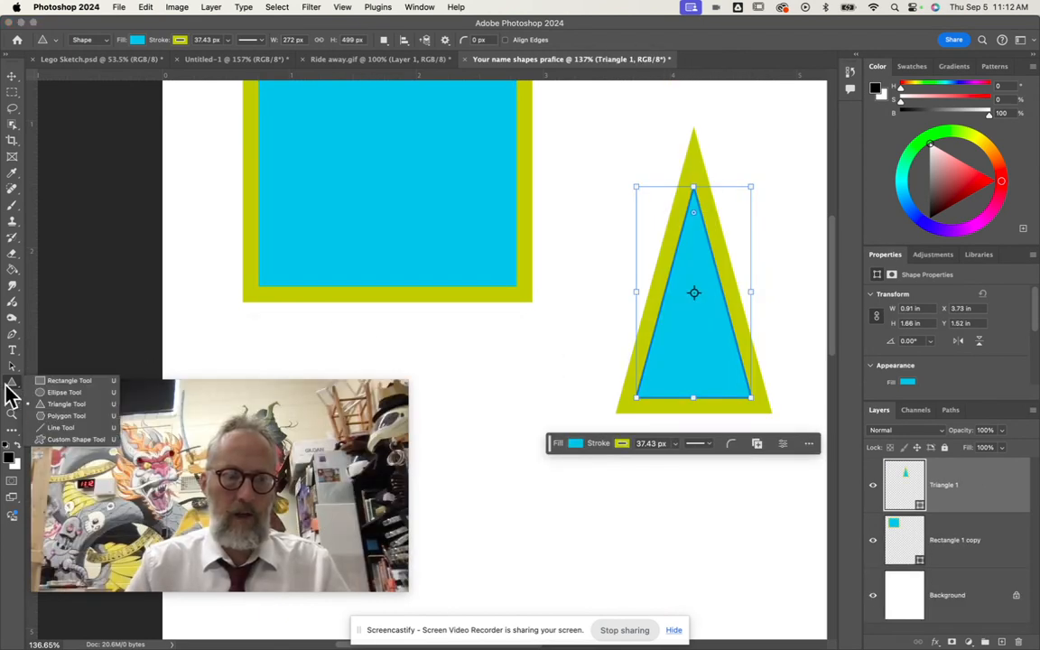
left_click(56, 416)
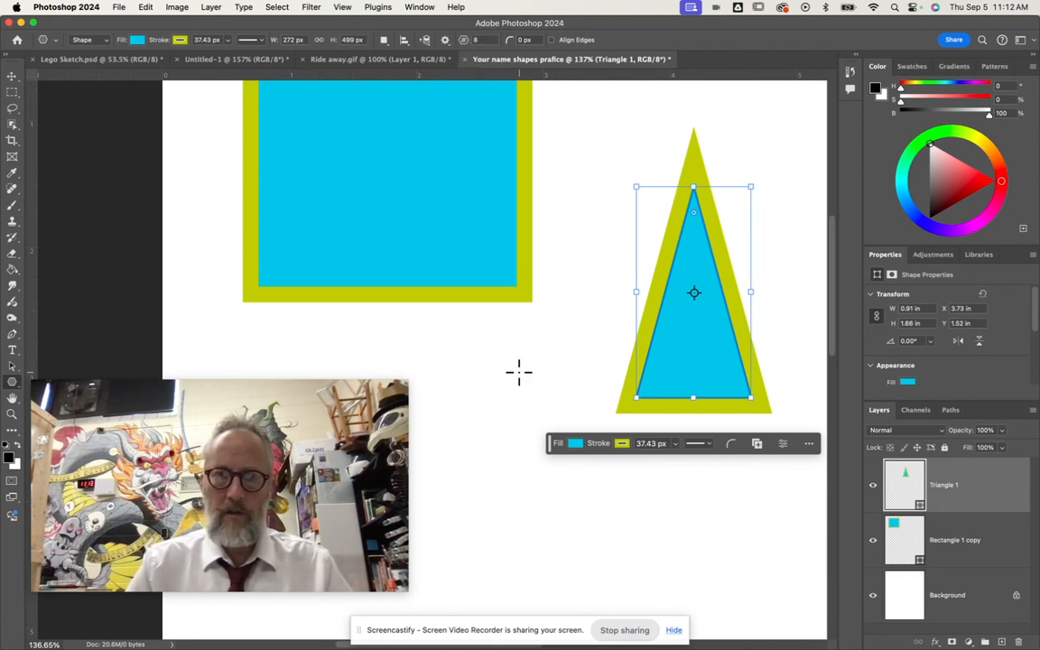
mouse_move(477, 347)
left_mouse_down()
mouse_move(576, 483)
mouse_move(629, 529)
mouse_move(630, 517)
left_mouse_up()
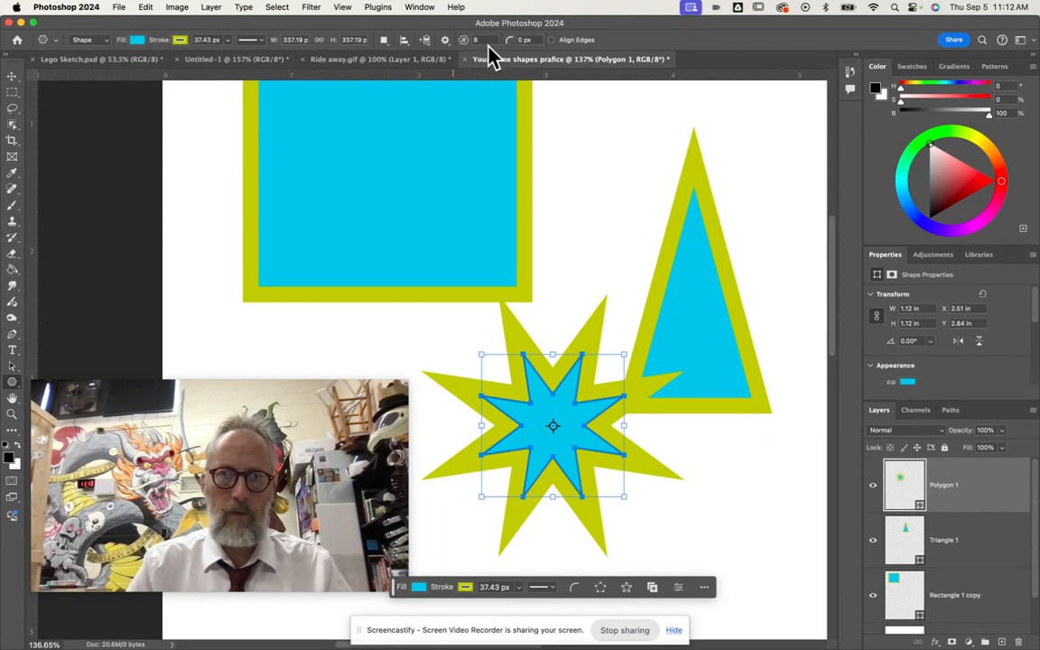
Replace the star with a regular octagon about 298 px wide, using a star ratio of 100%.
left_click(445, 39)
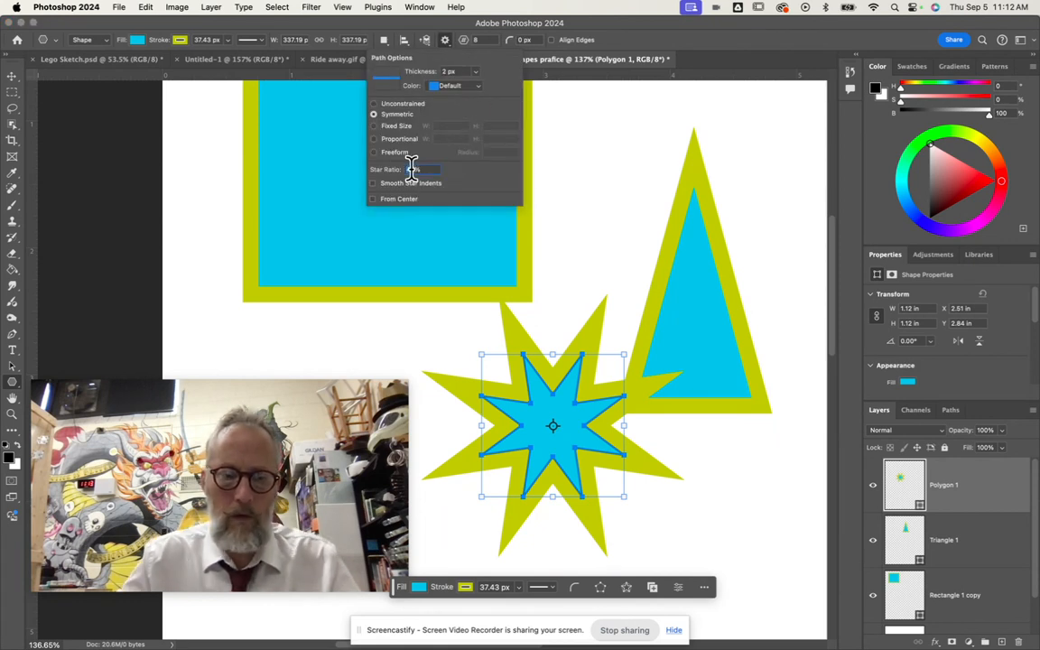
type("100")
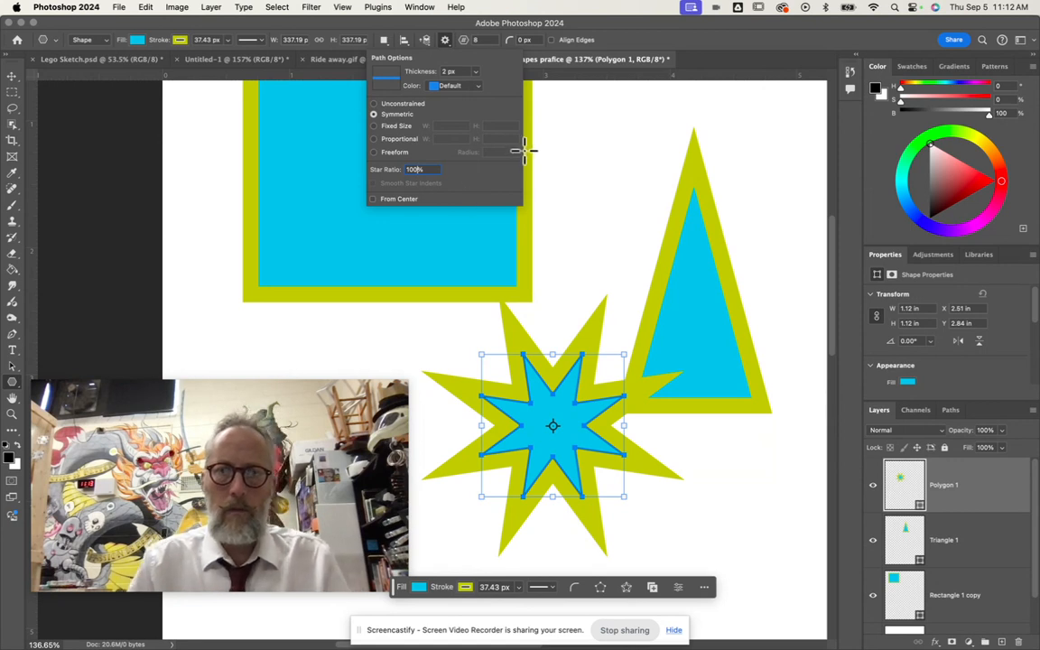
left_click(606, 40)
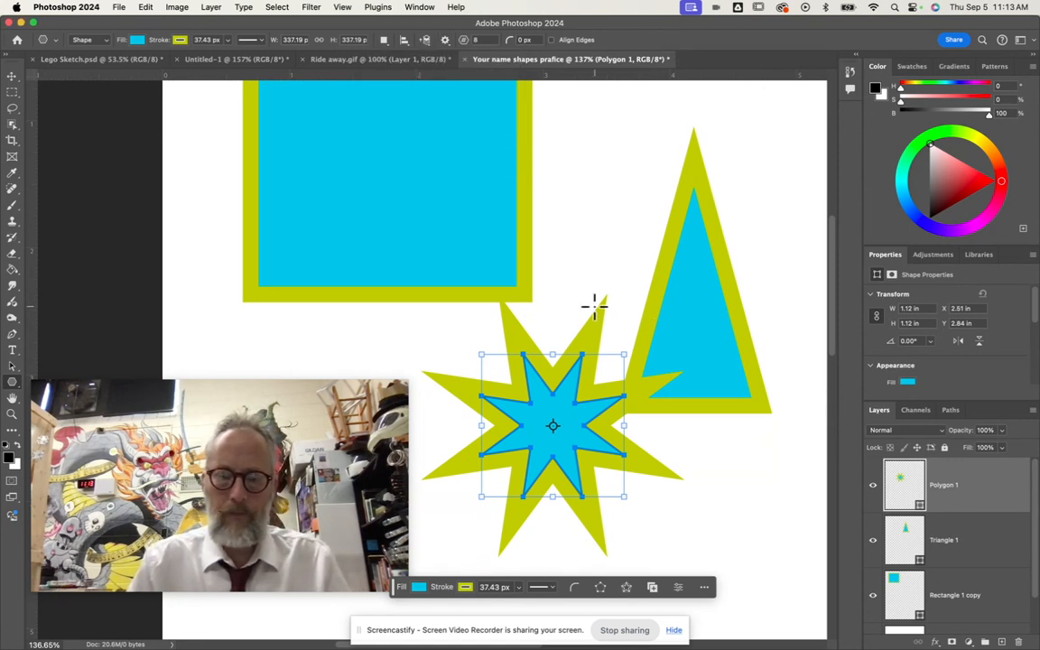
key("Delete")
mouse_move(457, 384)
left_mouse_down()
mouse_move(478, 423)
mouse_move(592, 538)
mouse_move(589, 529)
left_mouse_up()
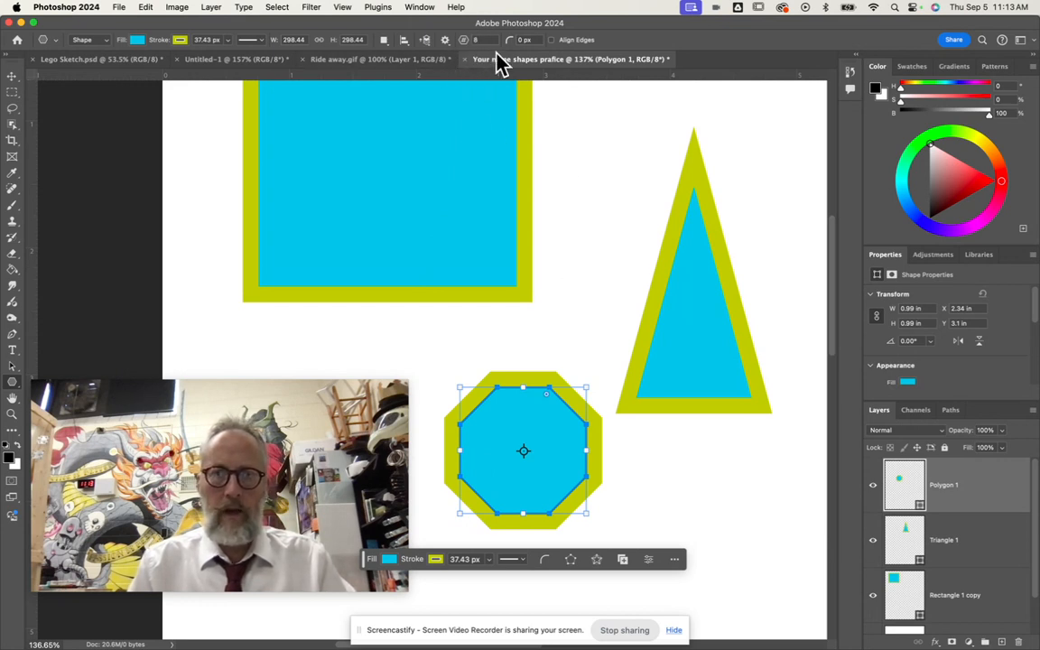
Draw a five-sided polygon about 137 by 130 px between the rectangle and the triangle.
left_click(470, 40)
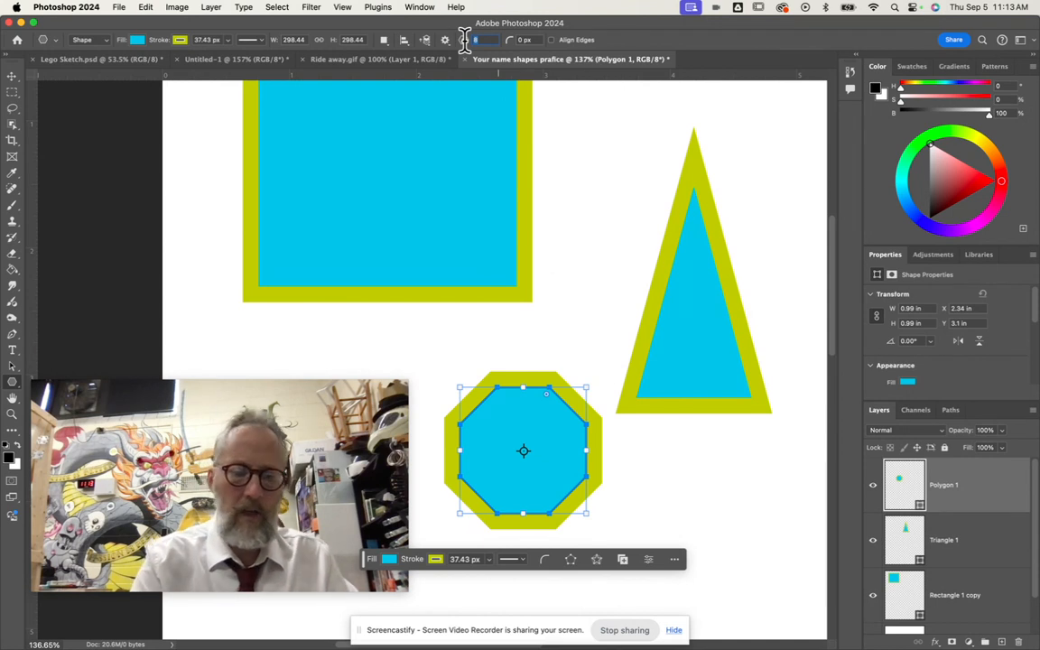
type("5")
left_click_drag(566, 151, 643, 224)
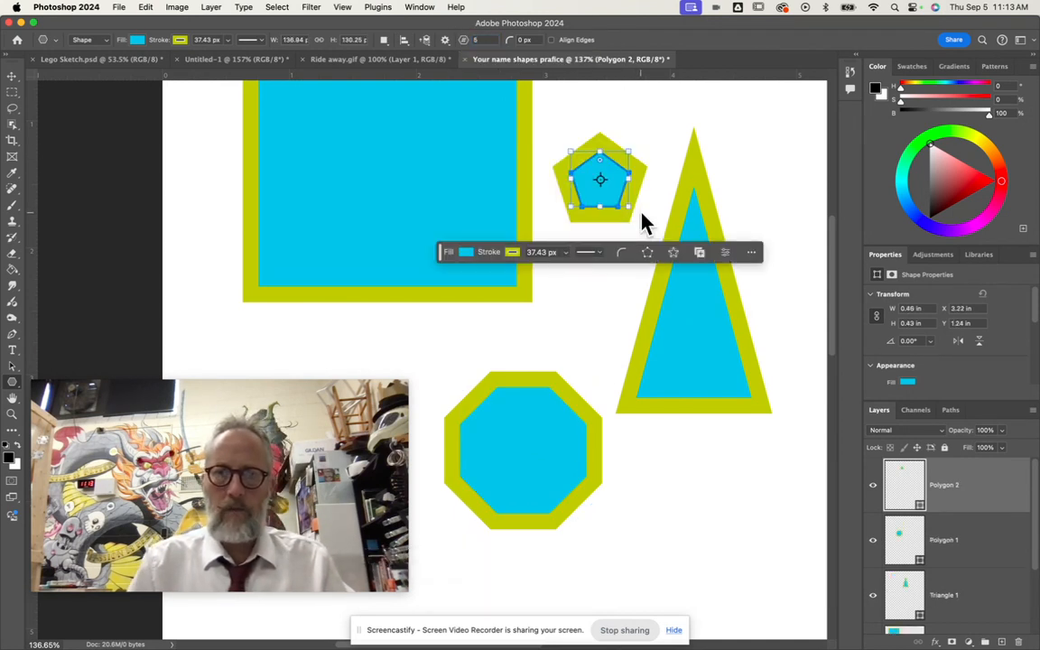
Draw a slightly sloping line about 396 px long below the large rectangle with the Line tool.
left_click(13, 383)
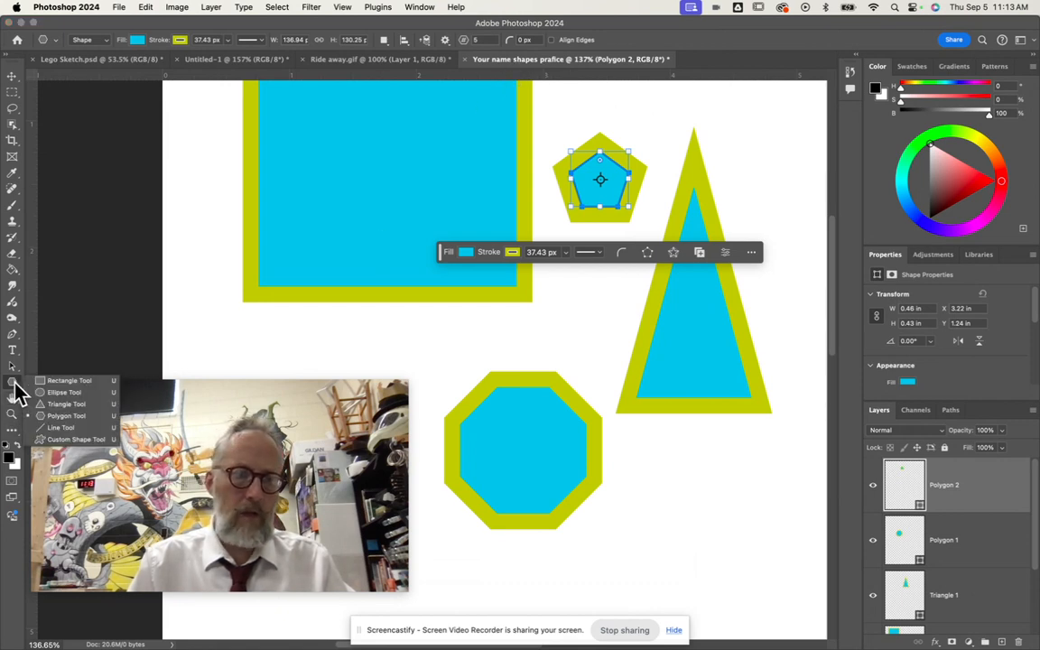
left_click(58, 428)
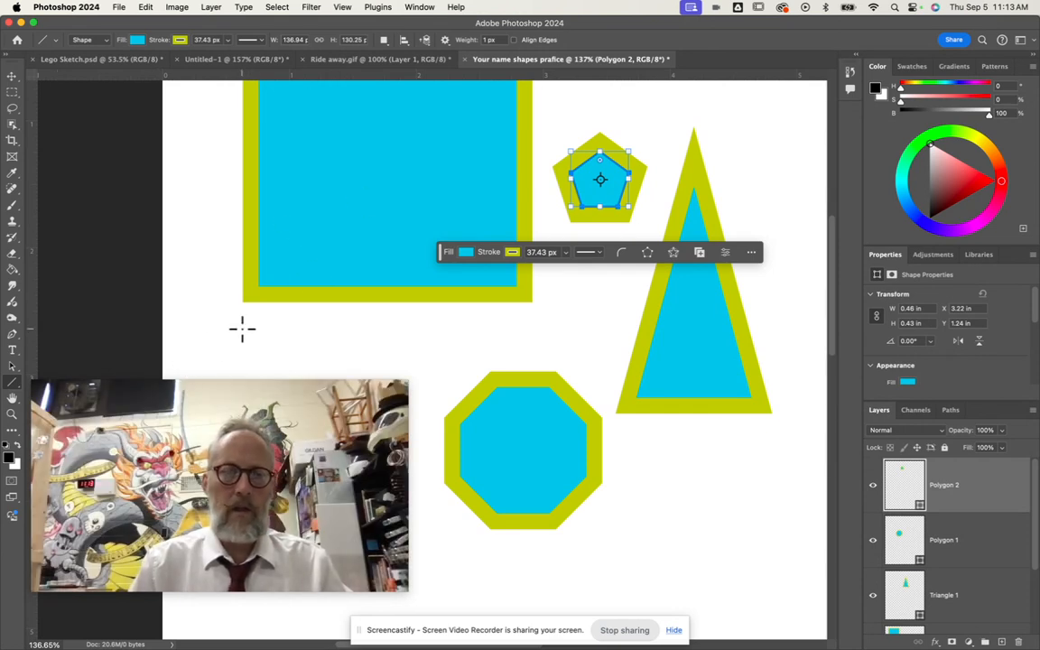
left_click_drag(208, 343, 377, 352)
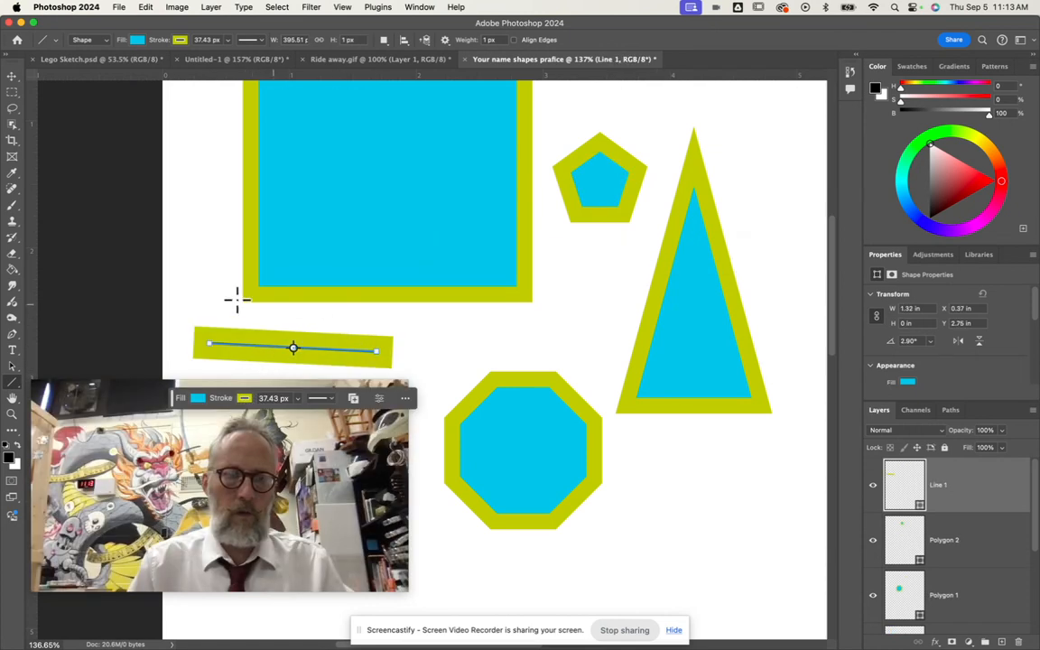
Lengthen the line below the rectangle to about 418 px by moving its end point.
left_click(12, 365)
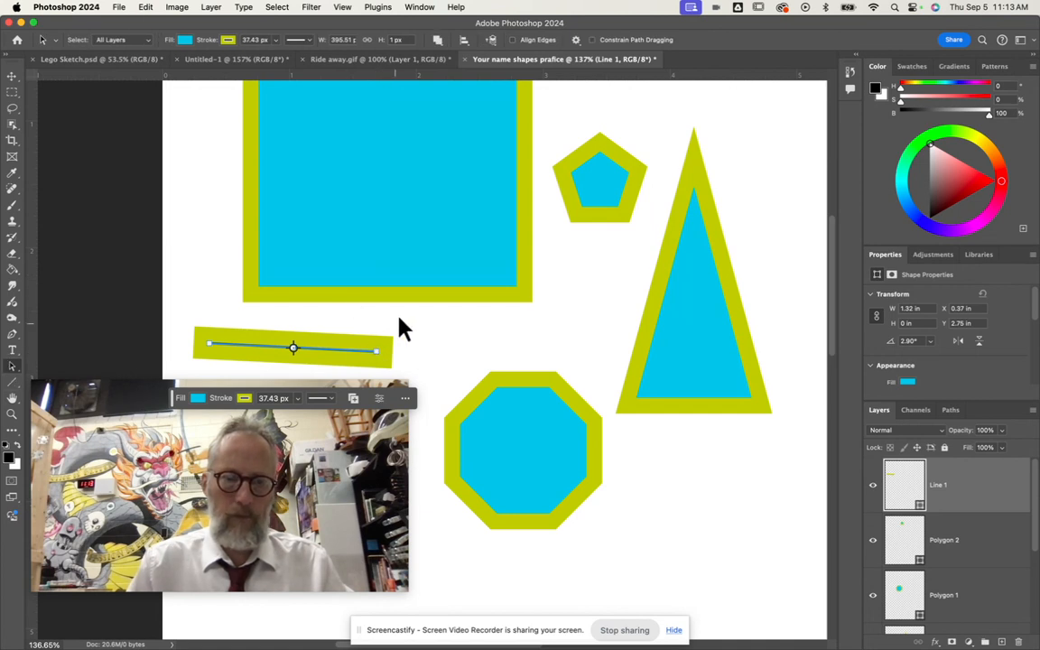
scroll(398, 319, "up", 1)
scroll(353, 336, "up", 5)
left_click_drag(346, 348, 360, 346)
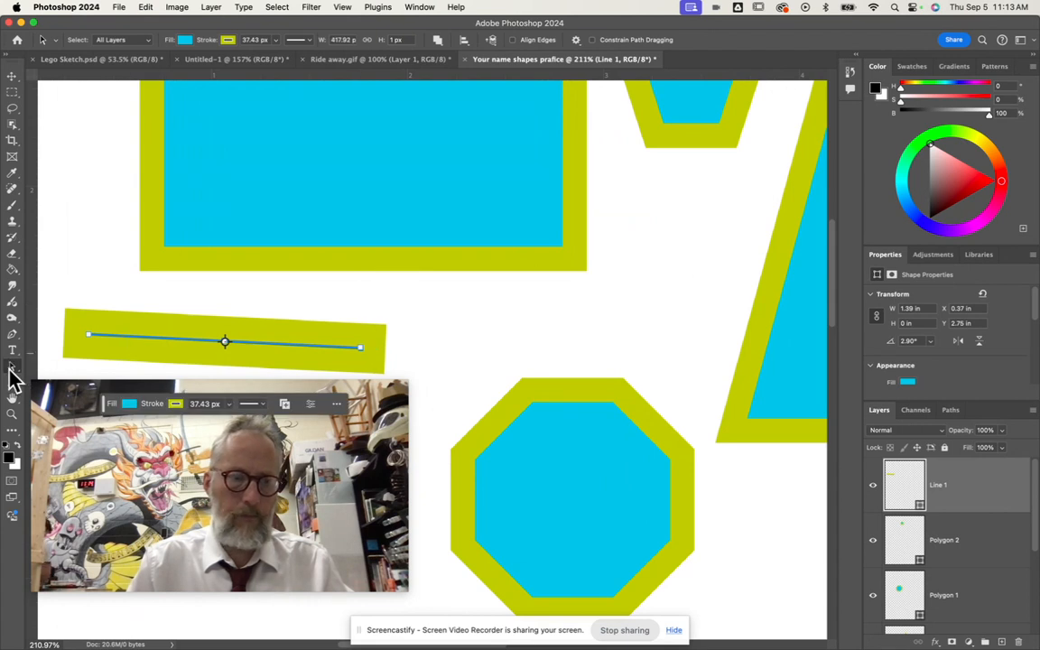
Shift the whole line toward the octagon with the Path Selection tool and delete it.
left_click_drag(12, 377, 48, 366)
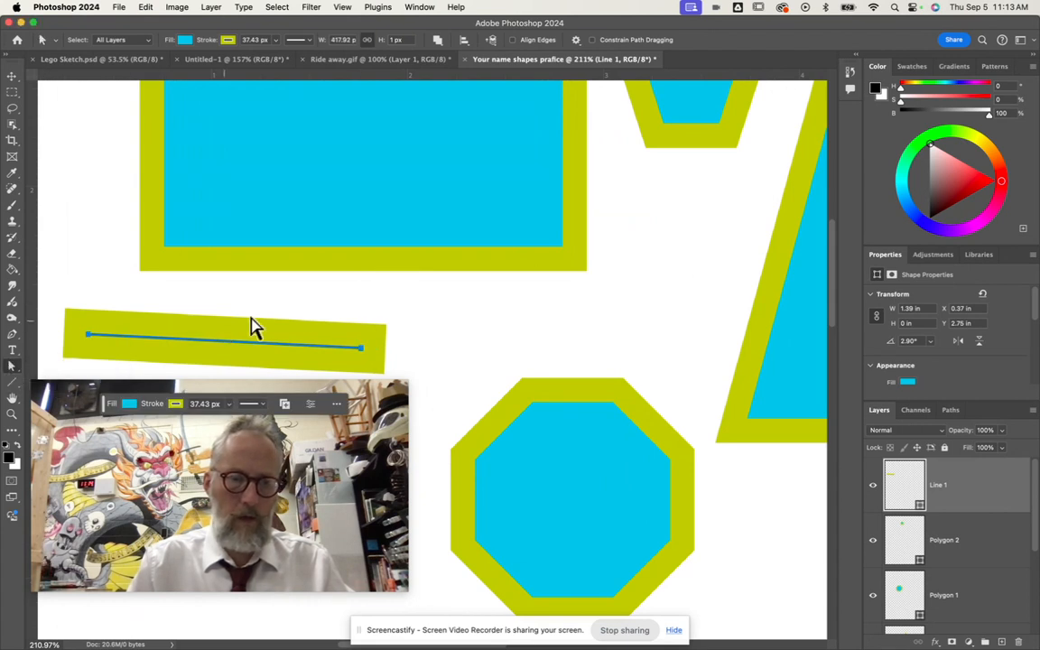
left_click_drag(360, 351, 468, 341)
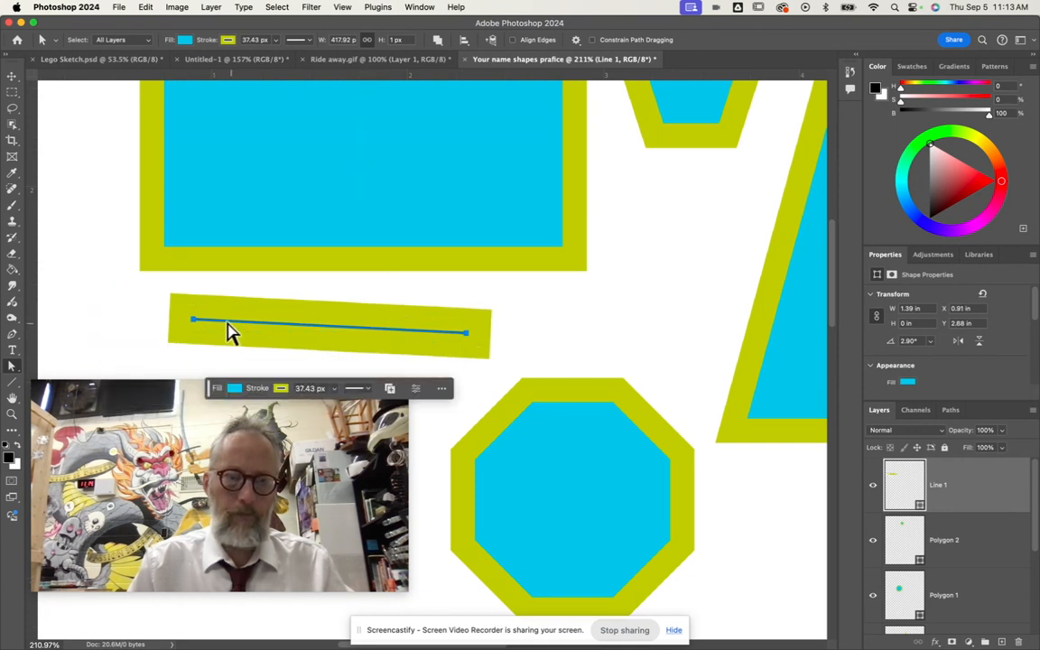
key("BackSpace")
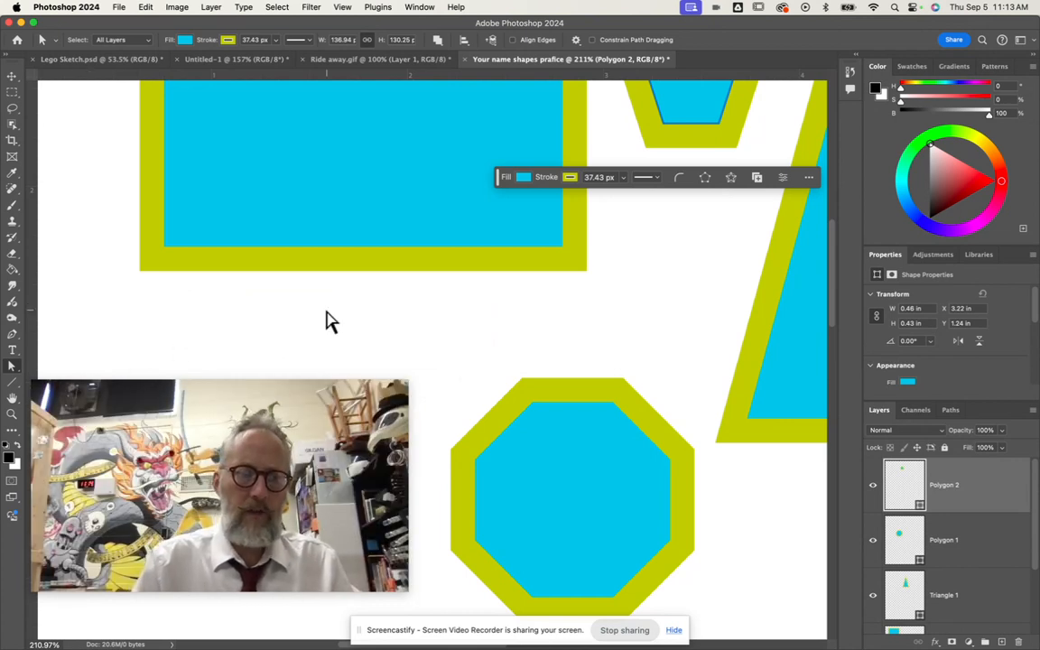
Try a thin rectangle about 545 by 3 px as a line below the large rectangle and undo it.
left_click(11, 383)
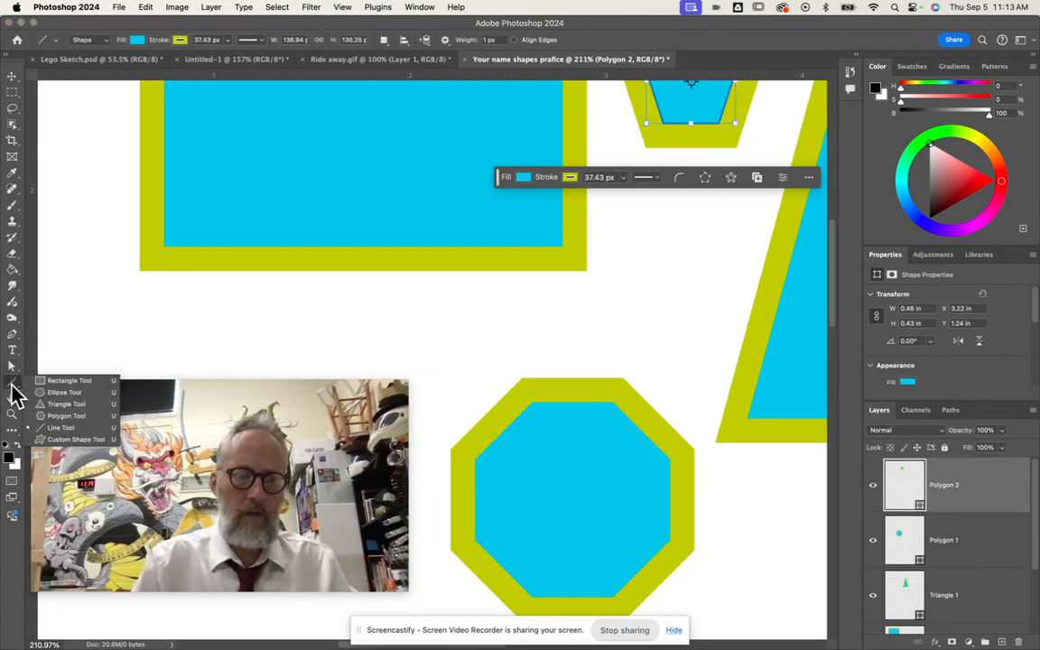
left_click(65, 380)
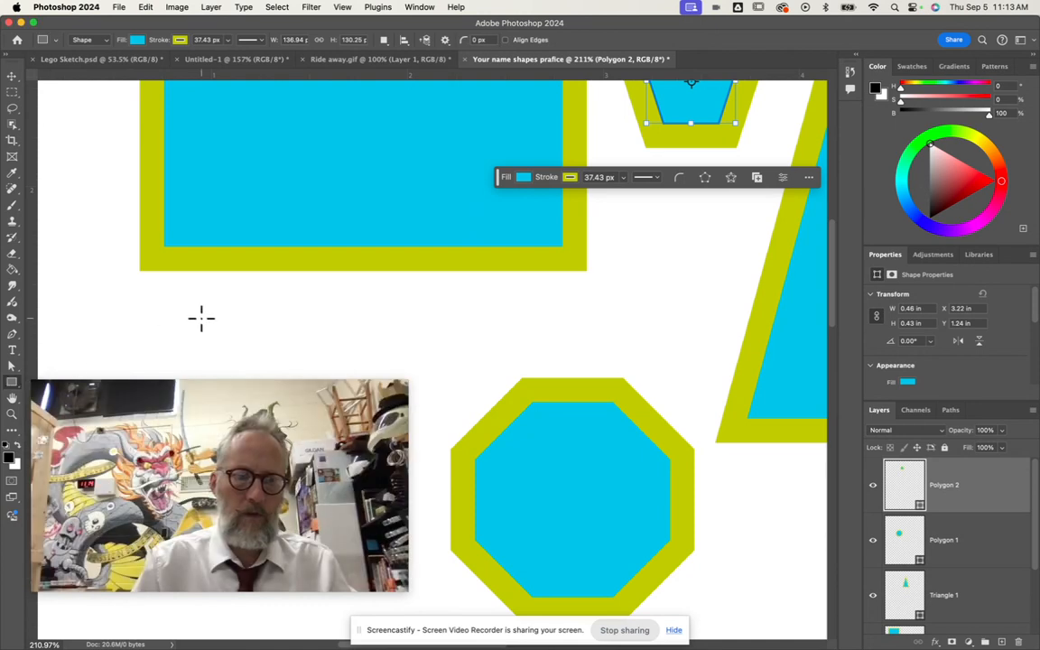
left_click_drag(158, 313, 511, 312)
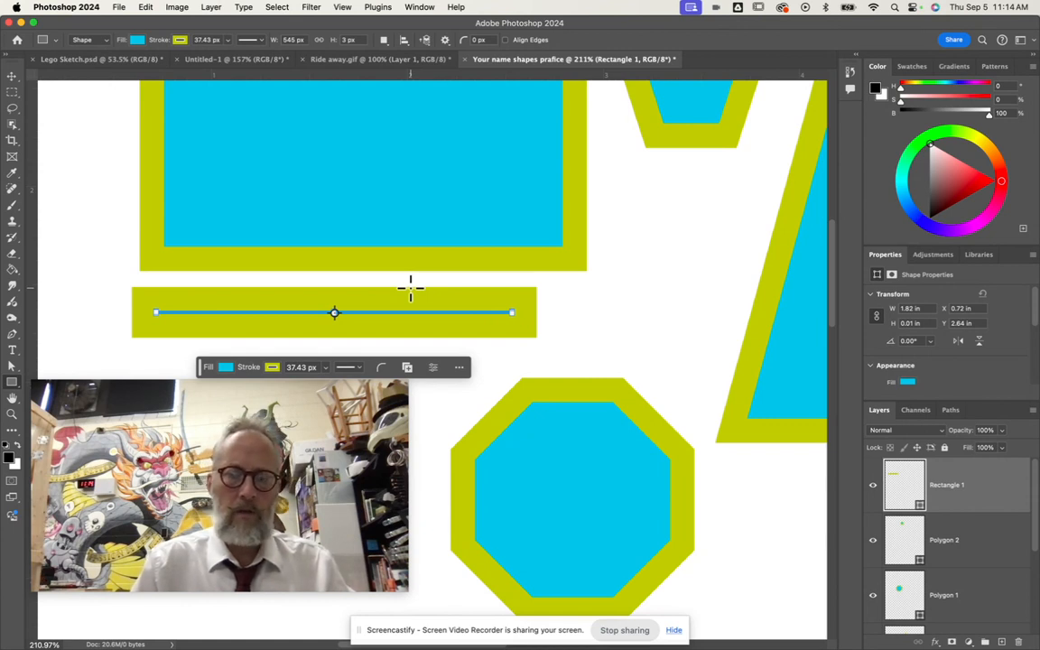
key("super+z")
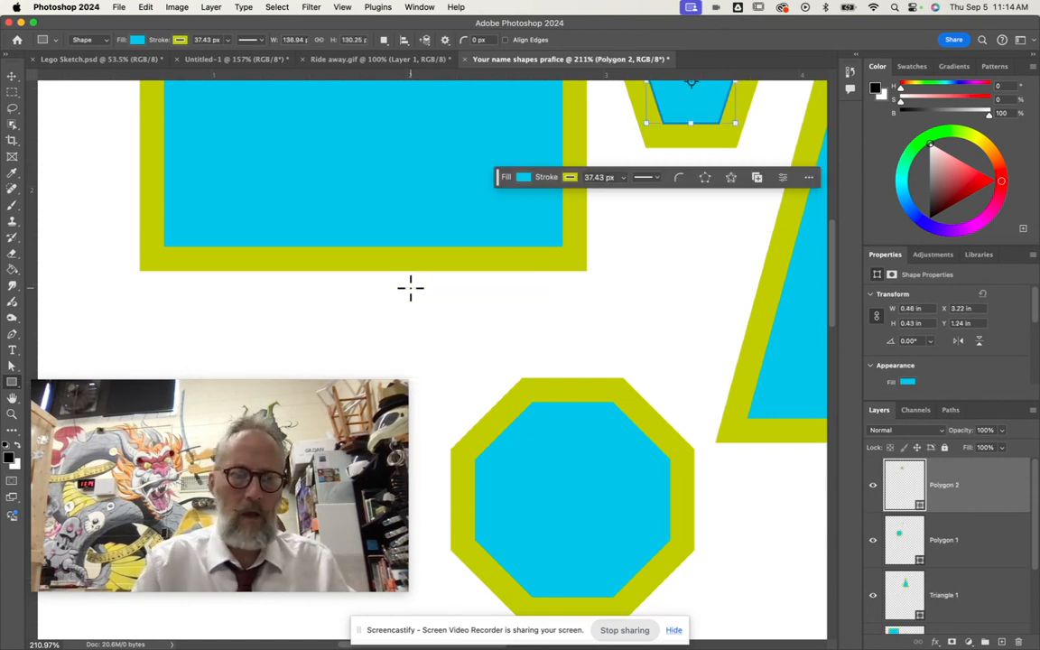
Draw the camel custom shape from Wild Animals, about 229 by 172 px, between the octagon and the pentagon.
left_click(12, 382)
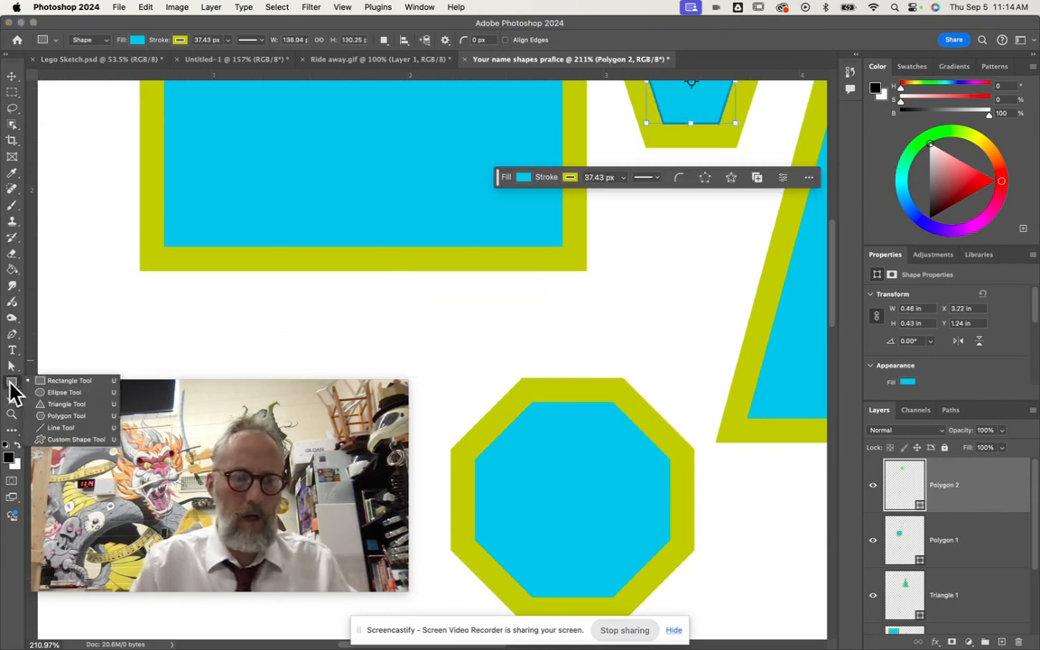
left_click(76, 440)
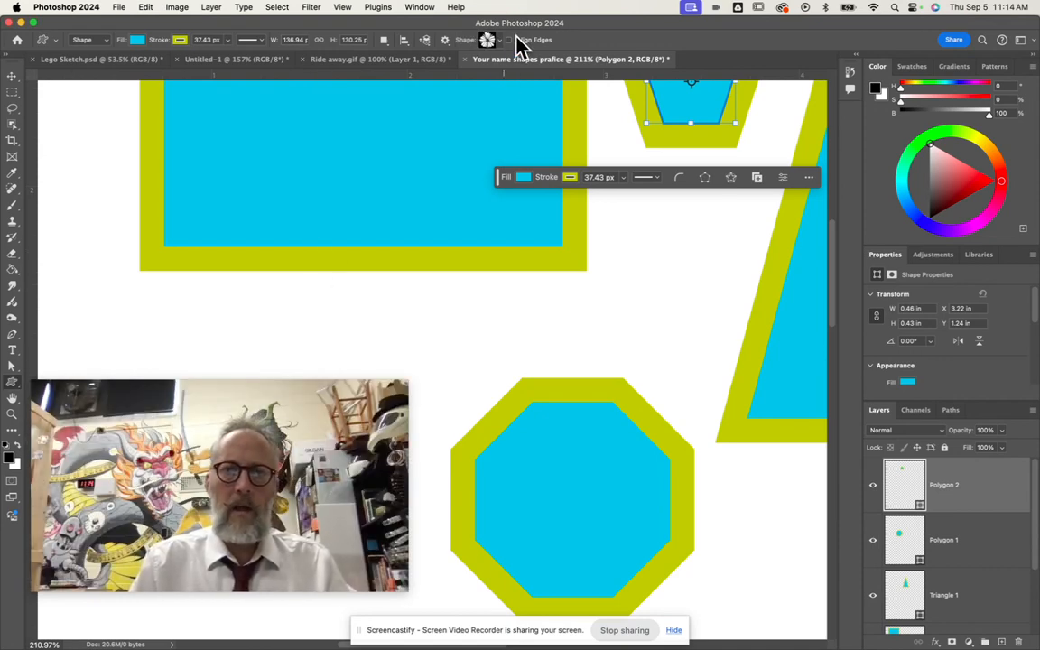
left_click(491, 41)
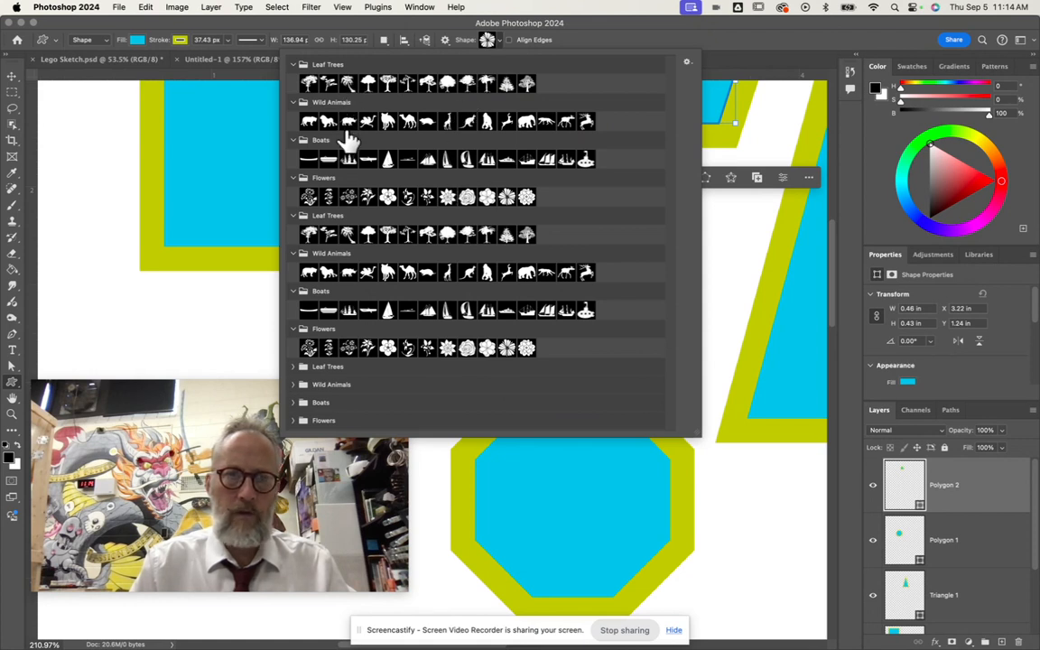
left_click(407, 122)
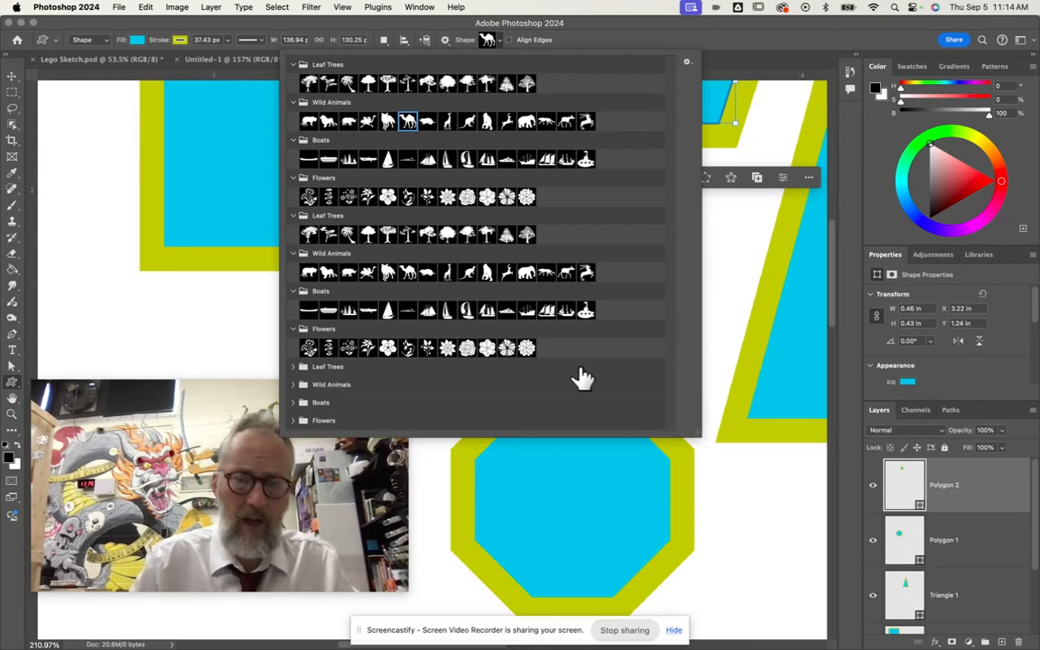
left_click(714, 279)
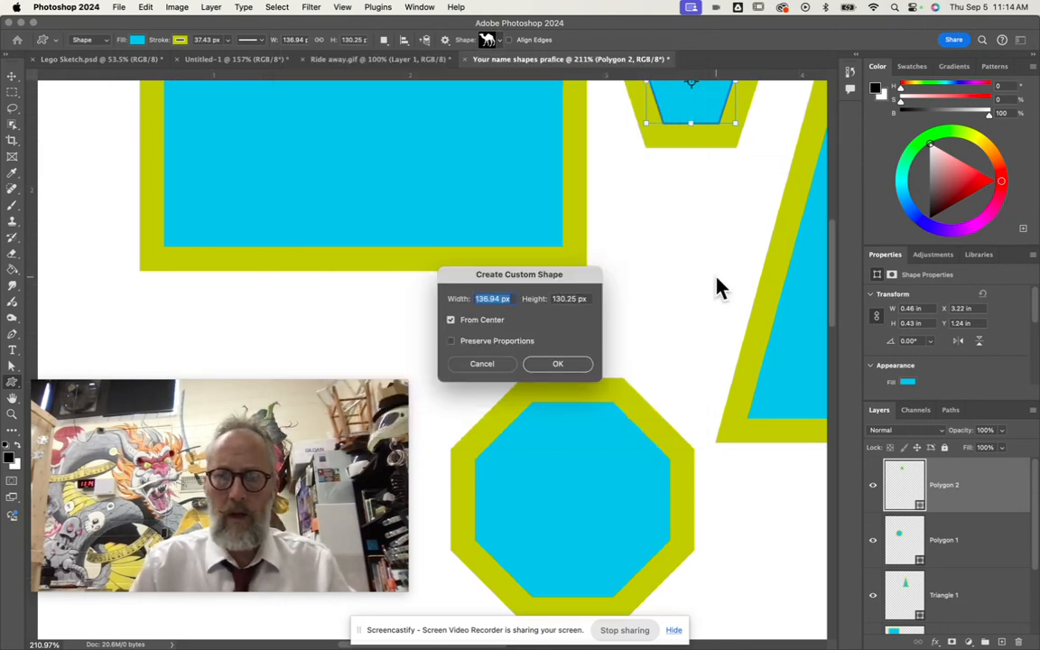
left_click(482, 364)
mouse_move(637, 290)
left_mouse_down()
mouse_move(712, 352)
mouse_move(703, 344)
left_mouse_up()
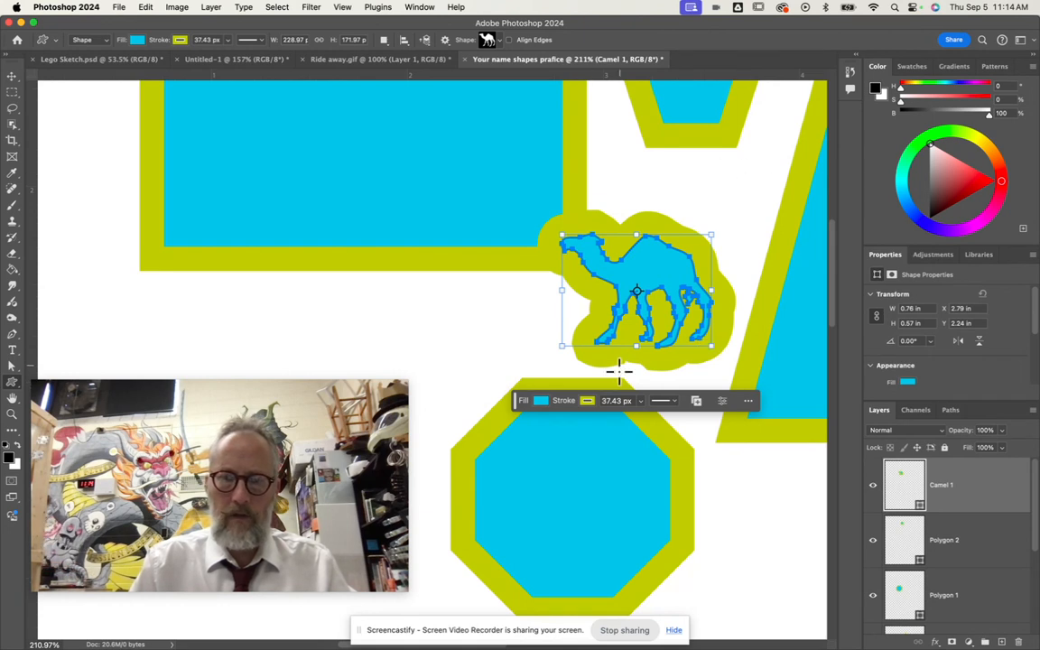
Remove the camel's stroke and delete the camel shape.
left_click(587, 400)
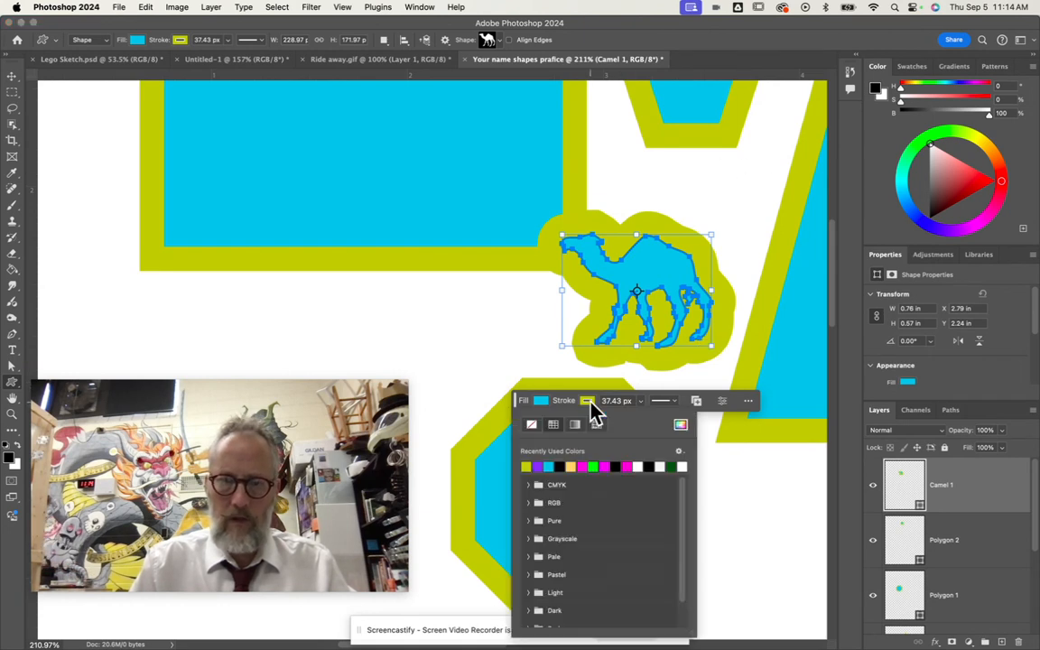
left_click(532, 425)
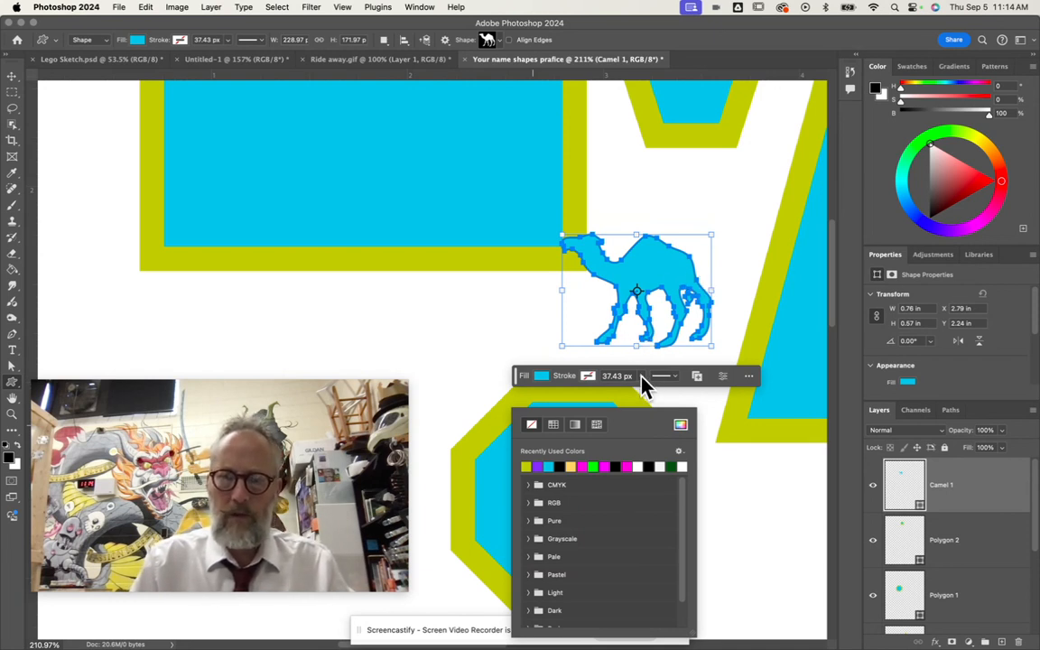
left_click(641, 377)
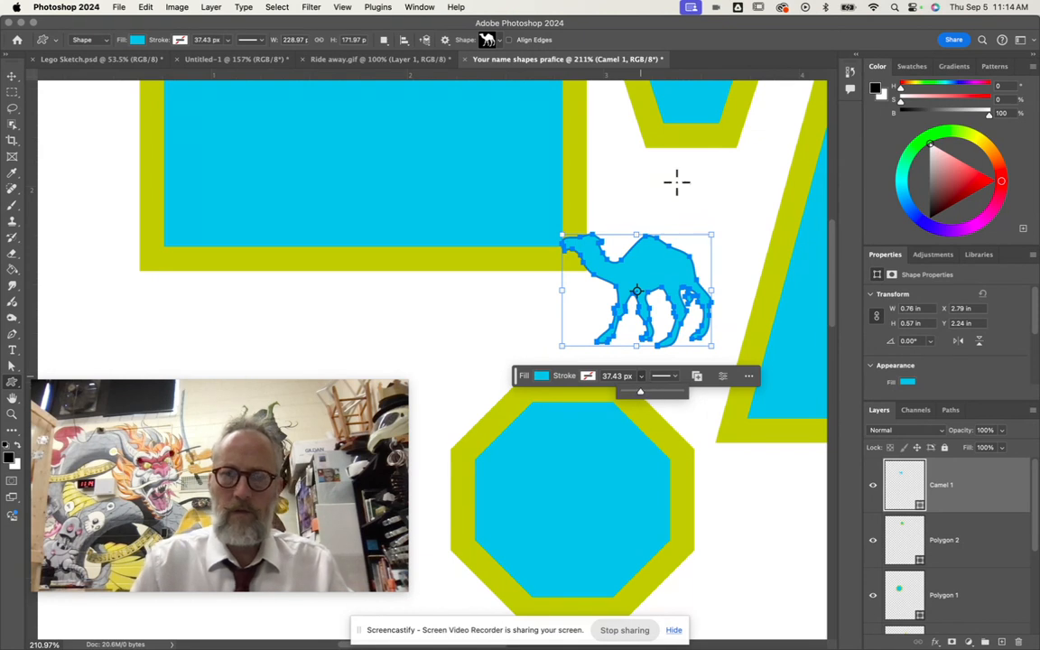
left_click(12, 78)
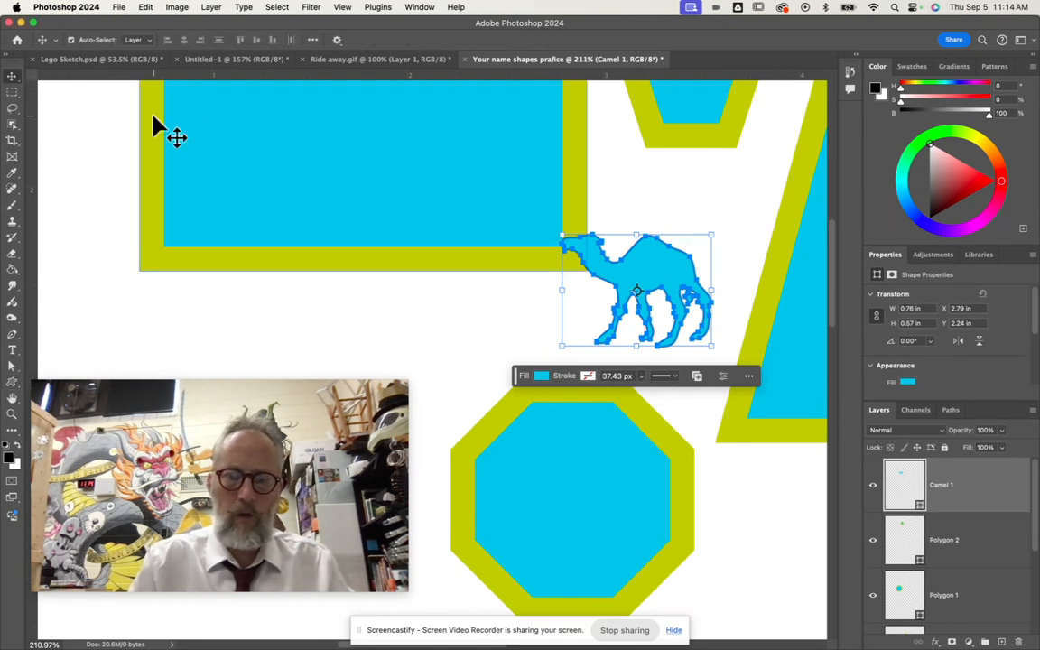
key("BackSpace")
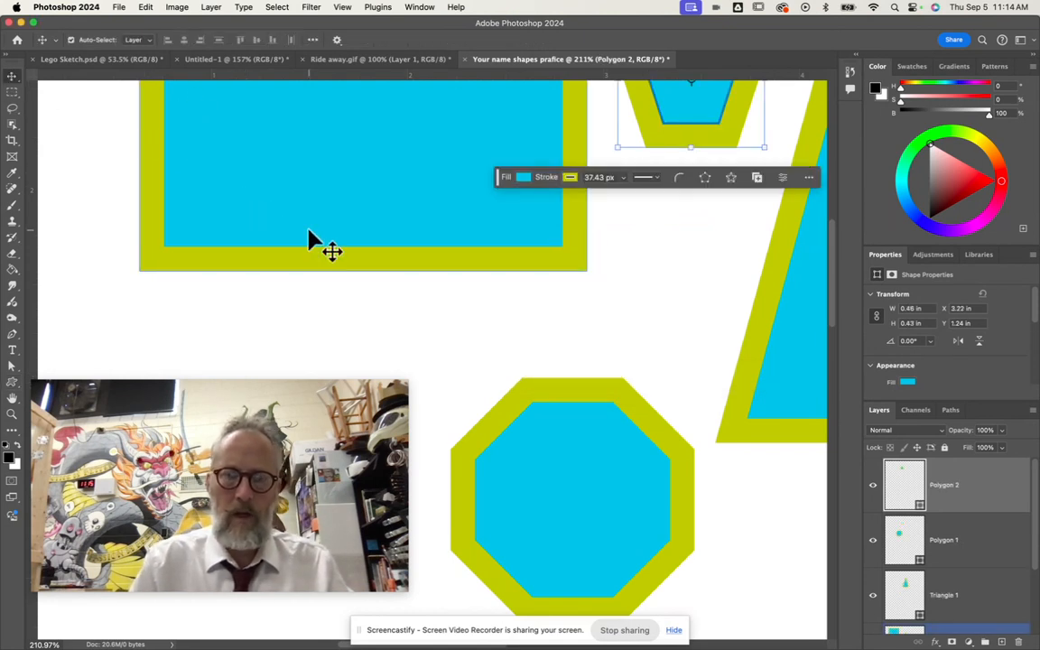
Draw an ellipse about 482 by 459 px in the empty area below the octagon with the Ellipse tool.
scroll(309, 231, "down", 3)
scroll(312, 248, "down", 5)
scroll(311, 251, "down", 5)
scroll(311, 251, "up", 2)
scroll(312, 251, "down", 5)
scroll(312, 251, "right", 4)
scroll(311, 259, "up", 3)
scroll(312, 259, "left", 1)
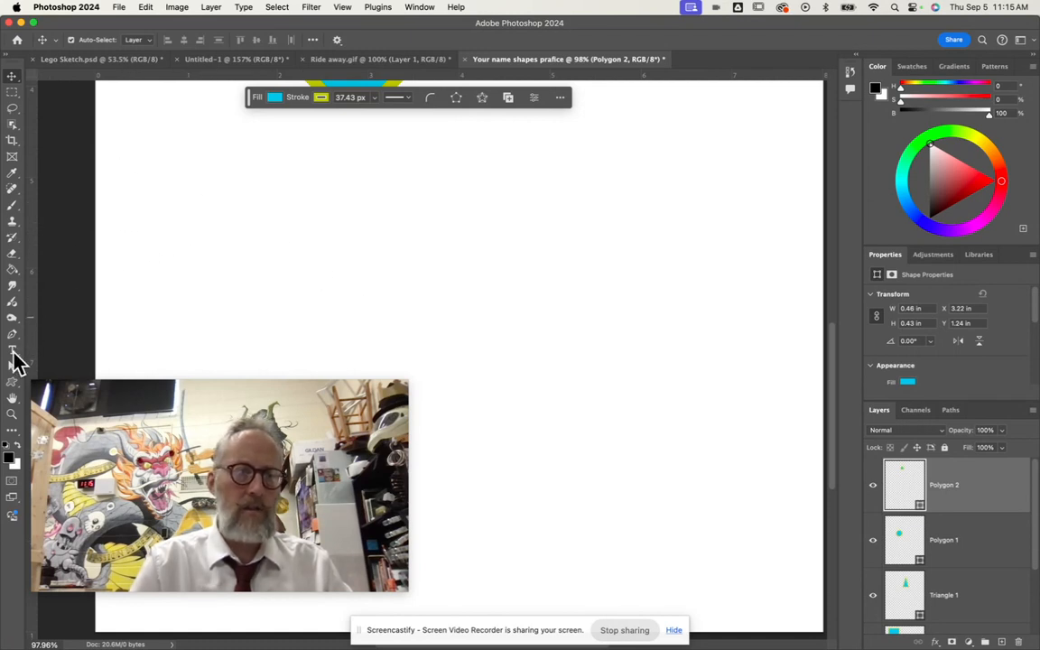
left_click(14, 385)
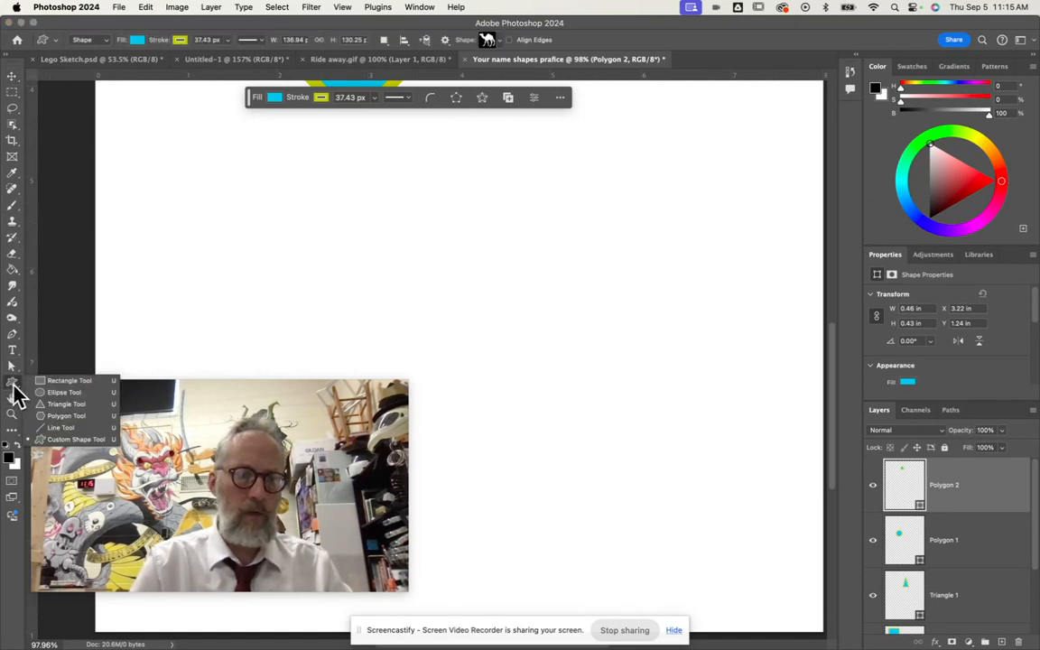
left_click(55, 394)
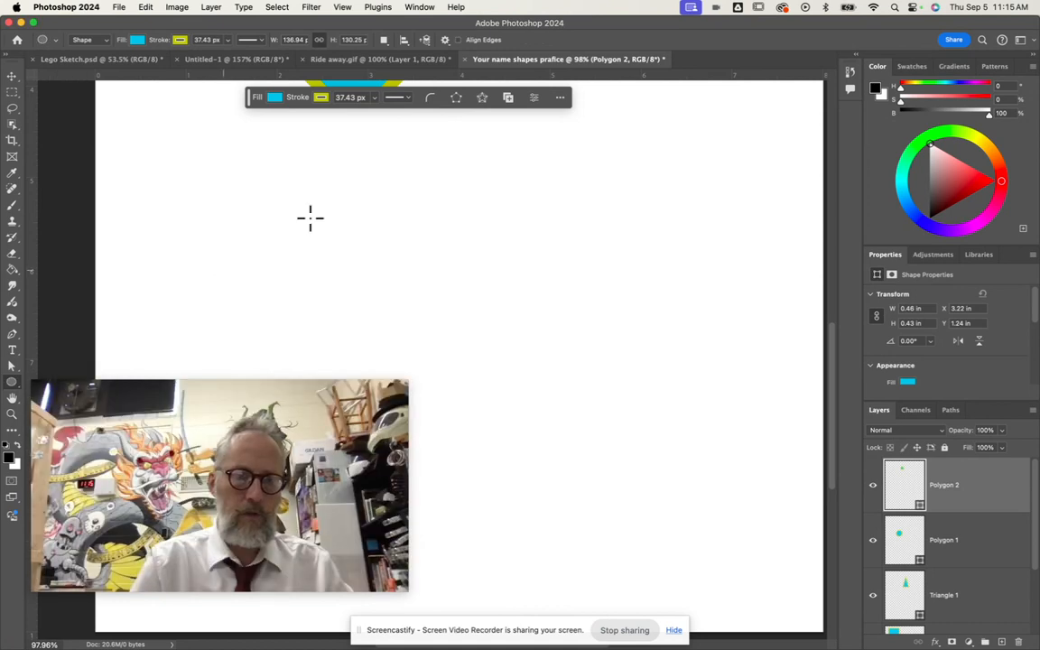
left_click_drag(263, 178, 407, 316)
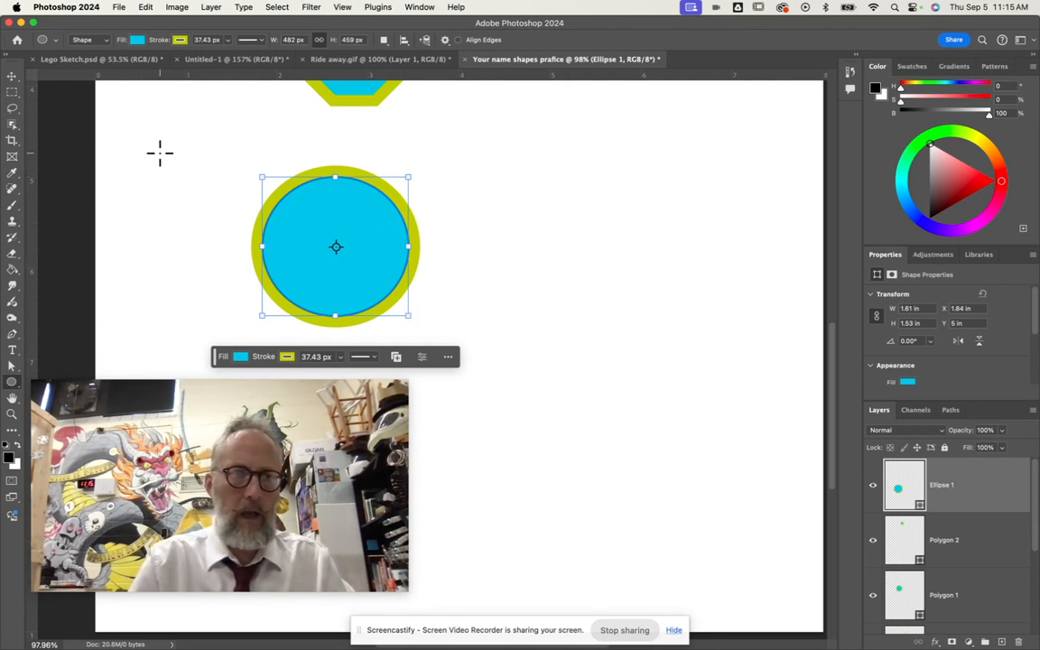
Set the path operation to Combine Shapes and add an overlapping ellipse about 619 by 553 px beside the first one.
left_click(385, 41)
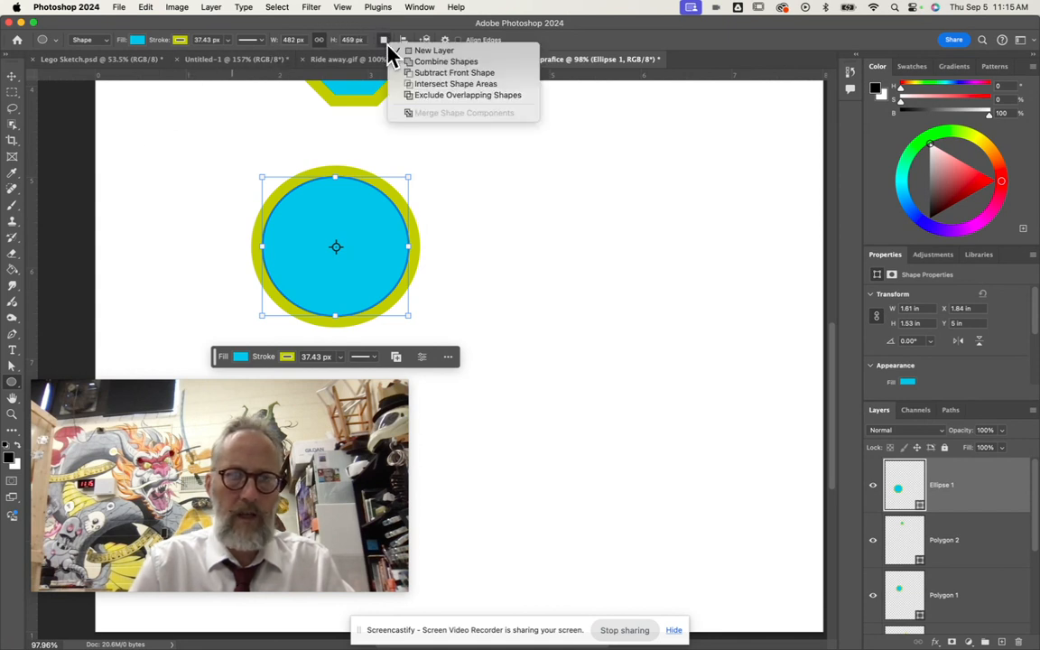
left_click(460, 61)
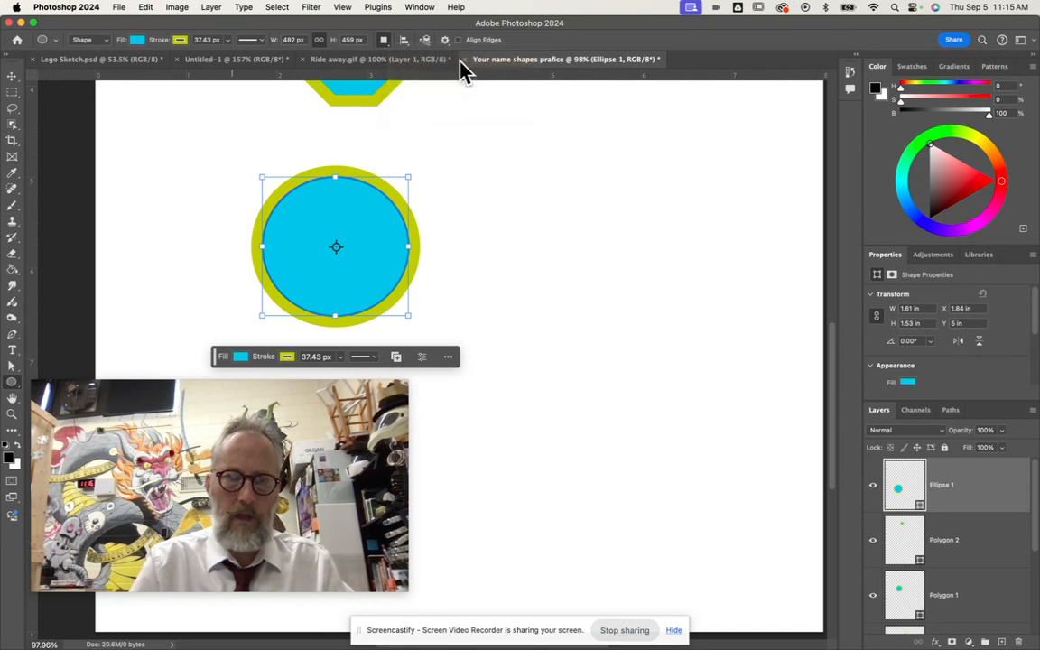
mouse_move(572, 164)
left_mouse_down()
mouse_move(394, 271)
mouse_move(386, 332)
left_mouse_up()
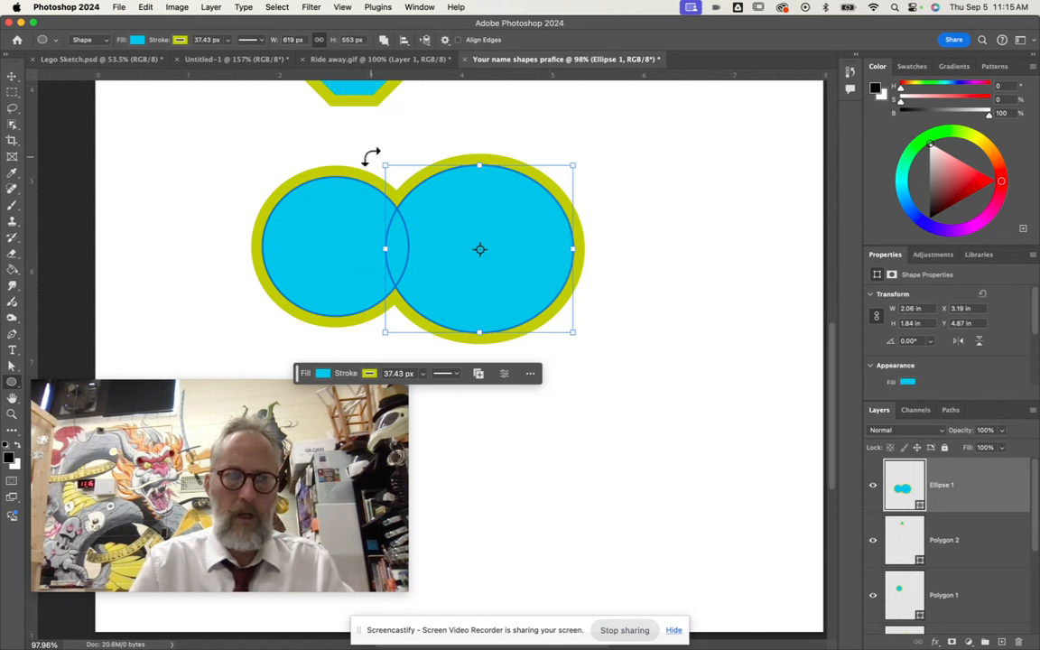
Shift the combined ellipses slightly up and to the left with the Move tool.
left_click(12, 77)
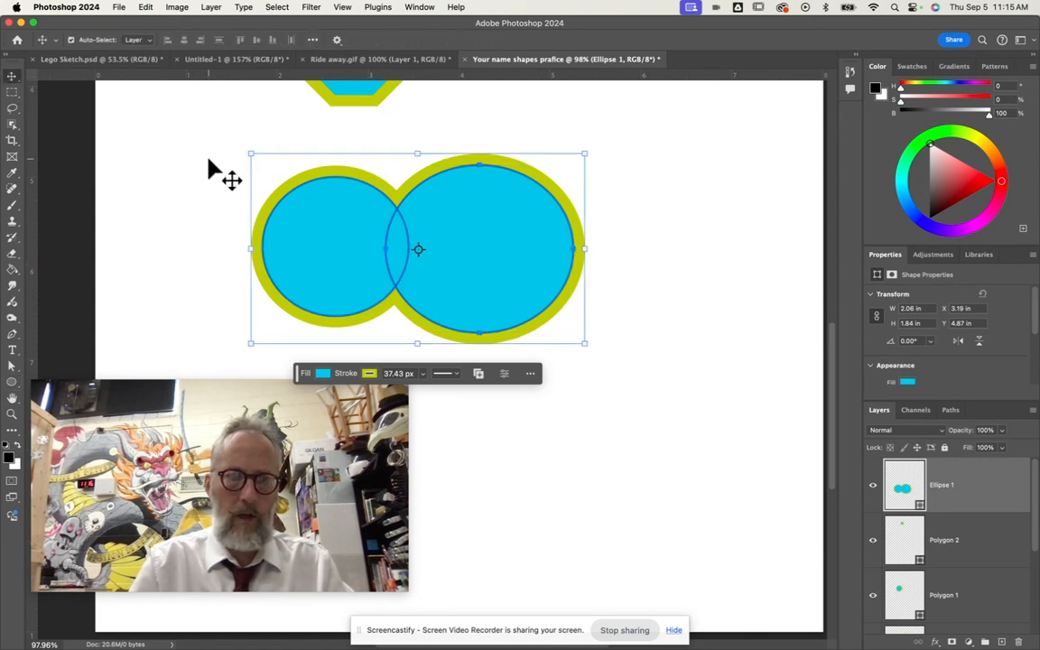
left_click_drag(329, 266, 294, 236)
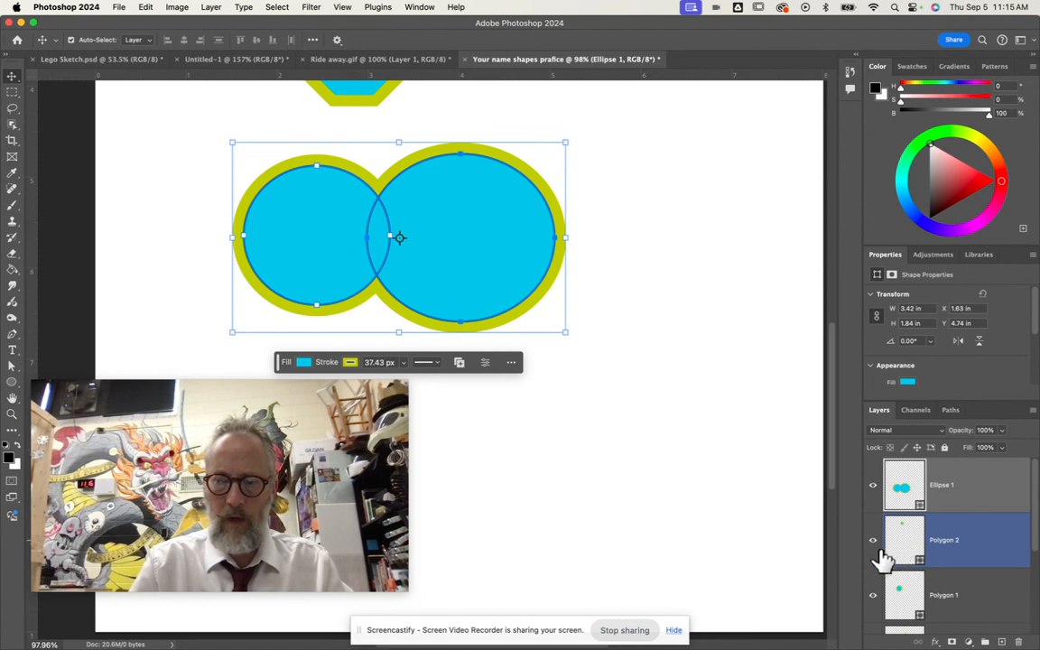
scroll(706, 411, "down", 3)
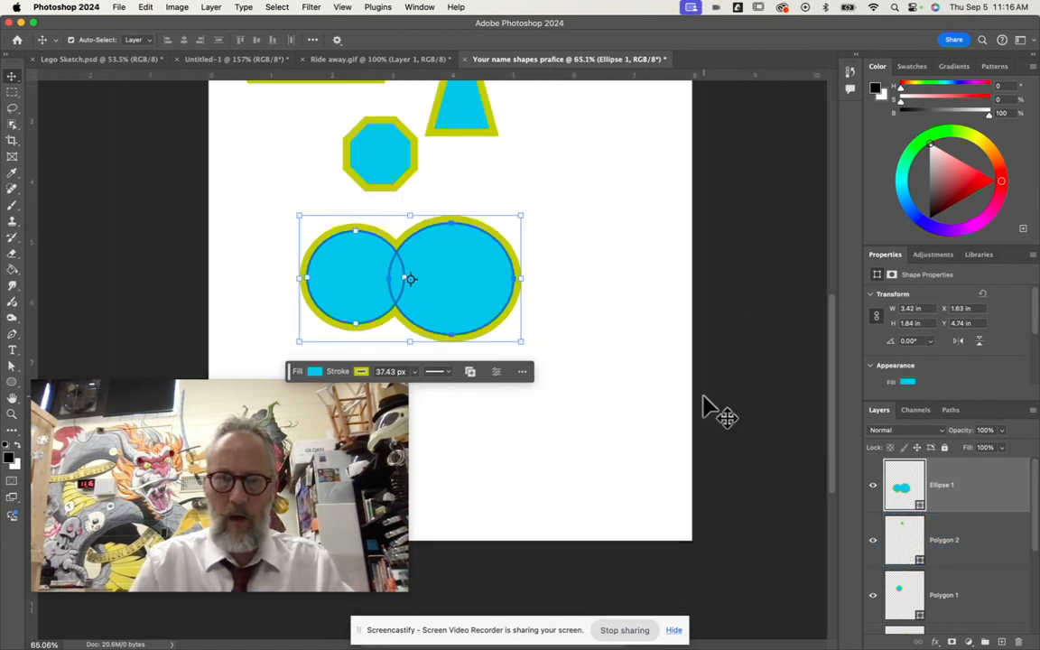
scroll(706, 411, "up", 4)
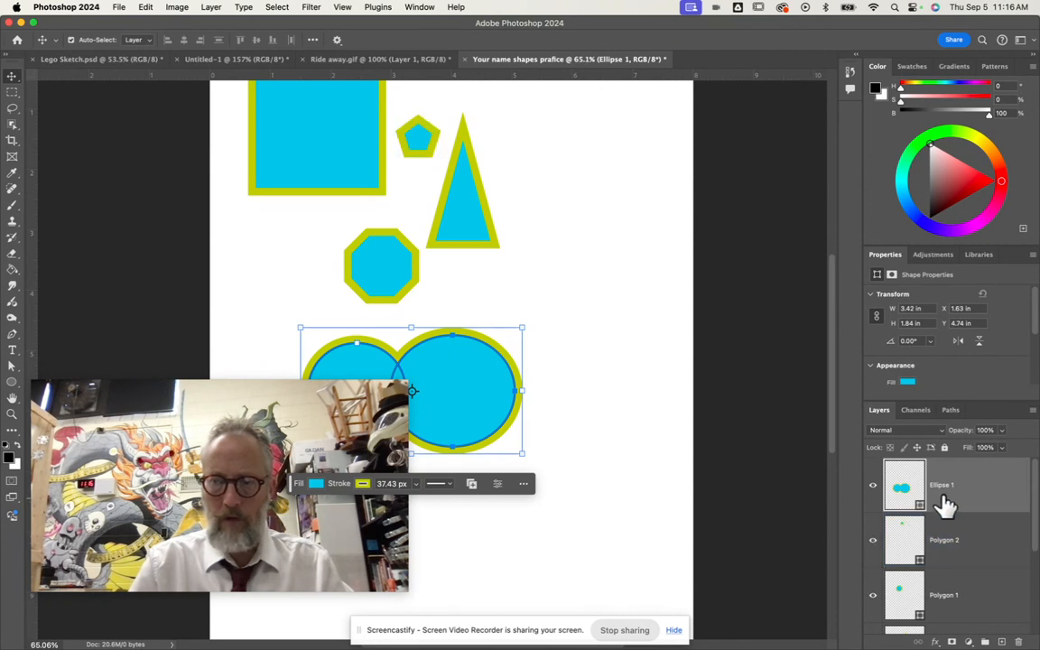
scroll(639, 437, "down", 2)
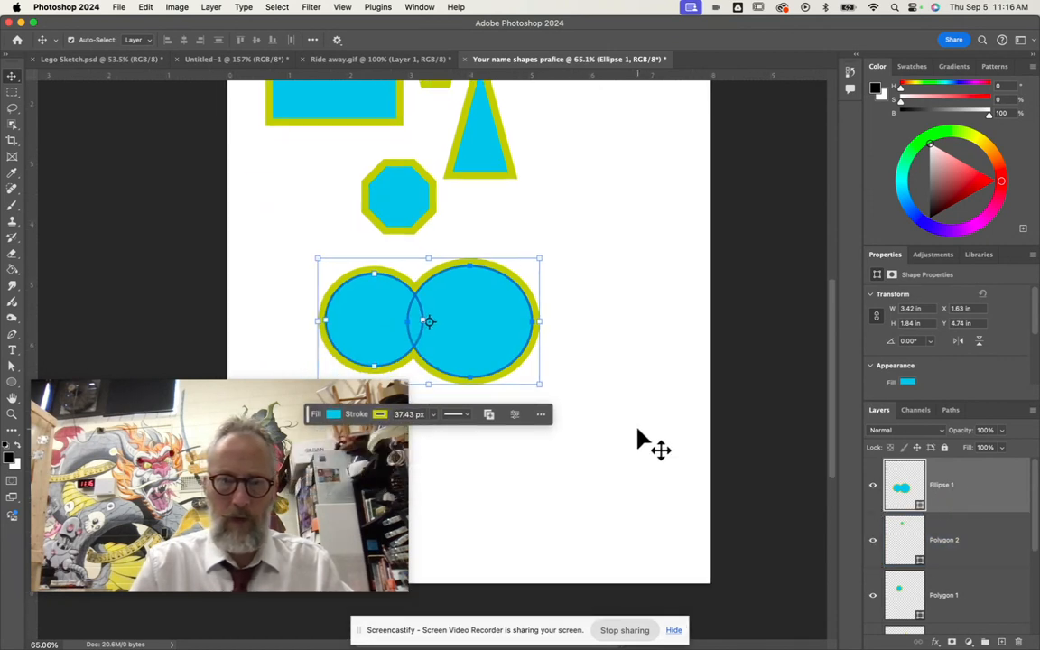
scroll(637, 437, "down", 4)
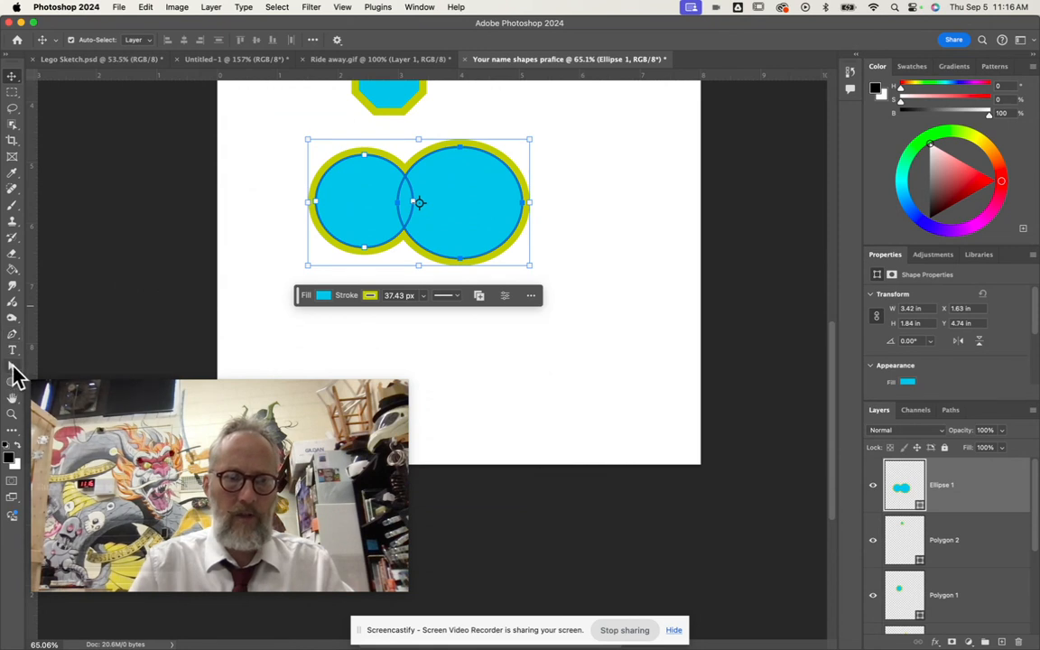
Move both combined ellipses together closer to the octagon with the Path Selection tool.
left_click(18, 373)
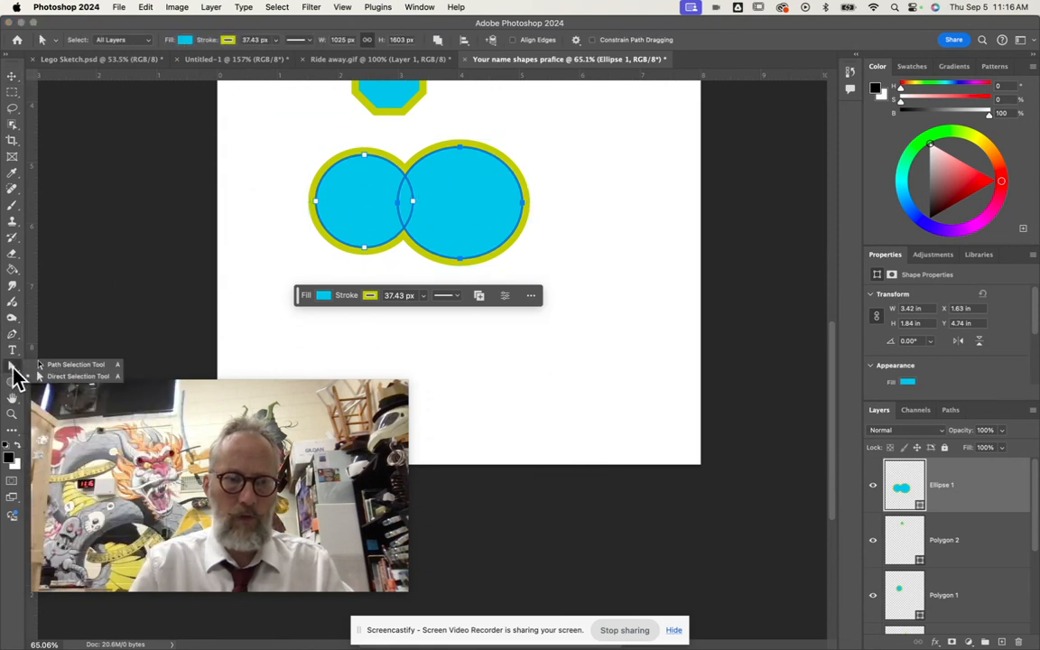
left_click(57, 366)
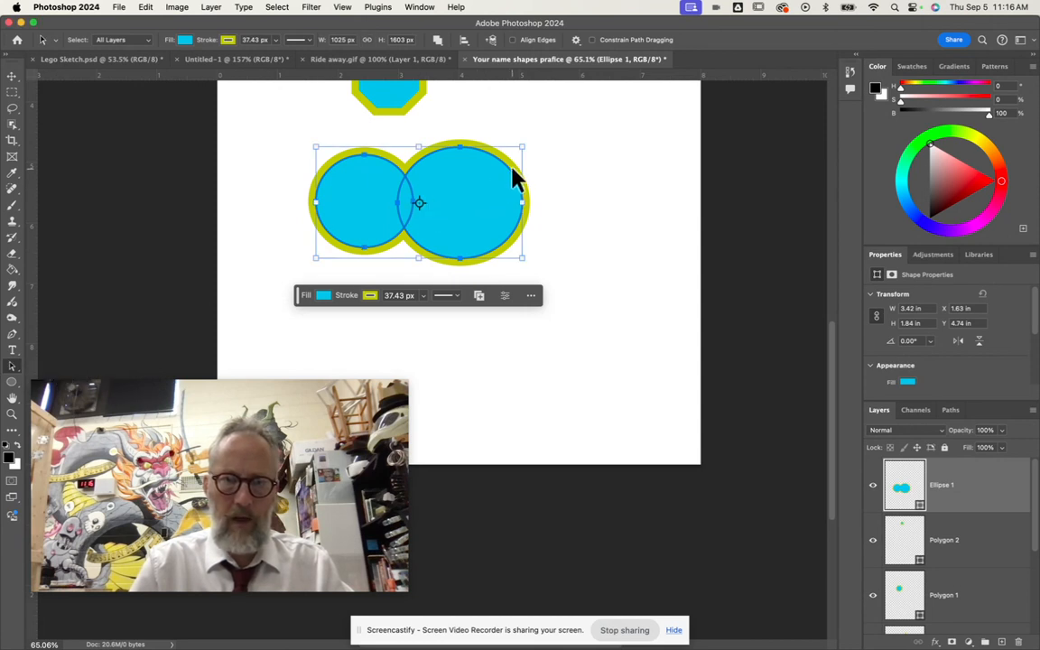
left_click_drag(511, 175, 487, 148)
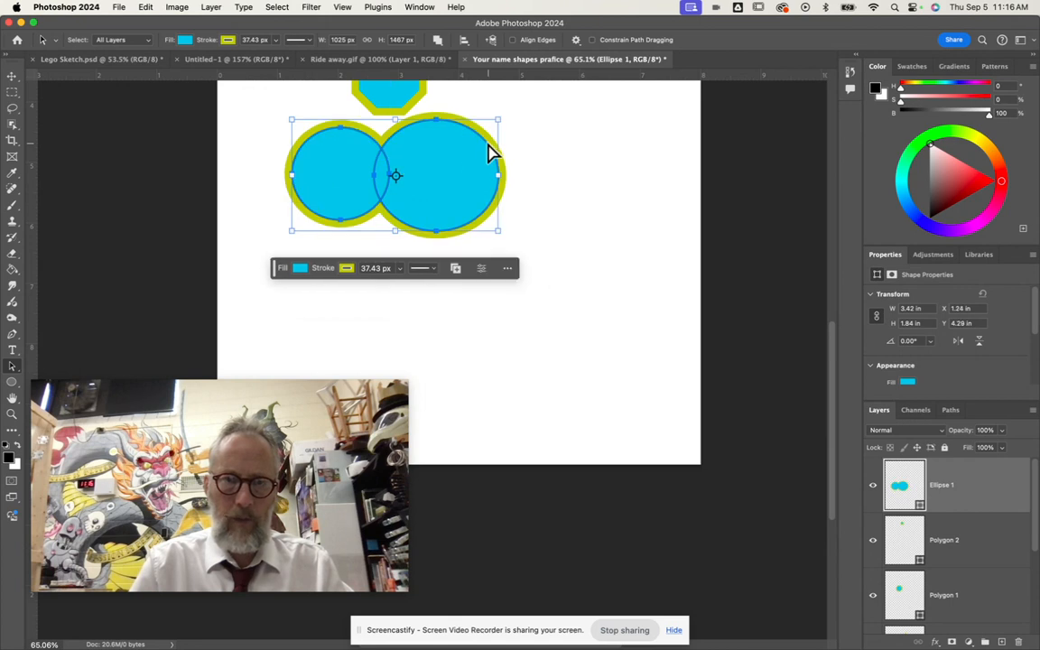
left_click(373, 176)
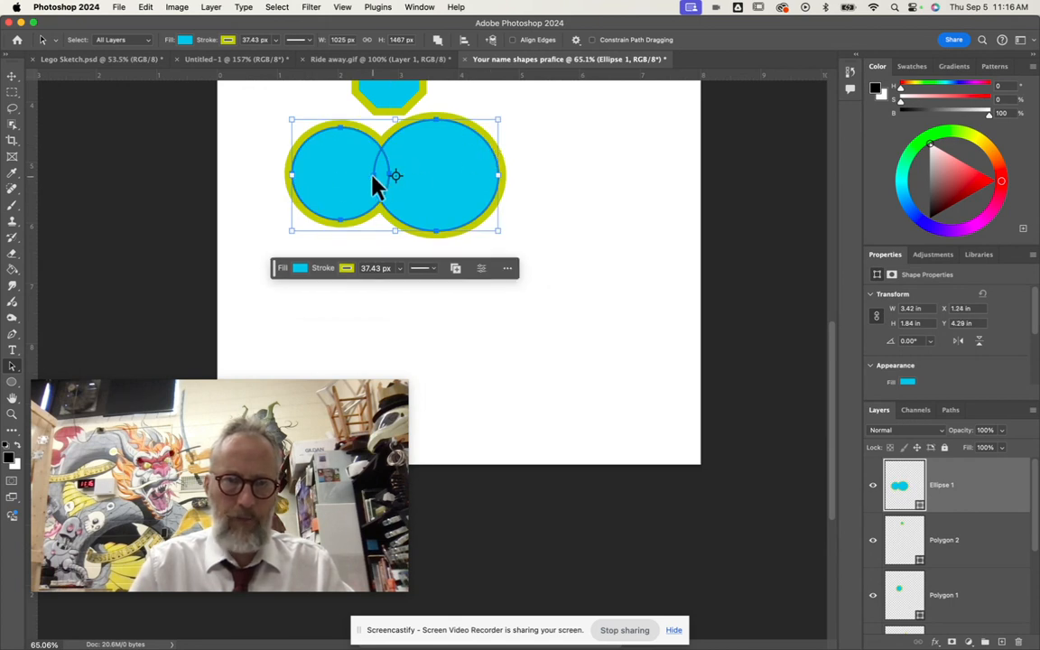
Select only the larger ellipse's path and move it below the smaller one so that they still overlap.
left_click(12, 370)
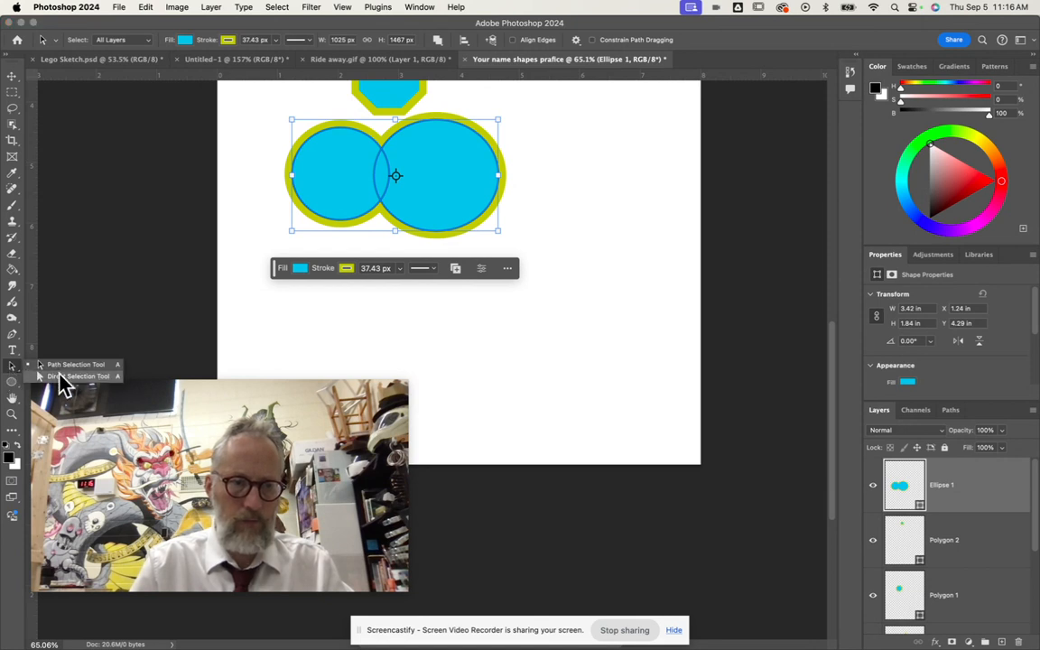
left_click(256, 167)
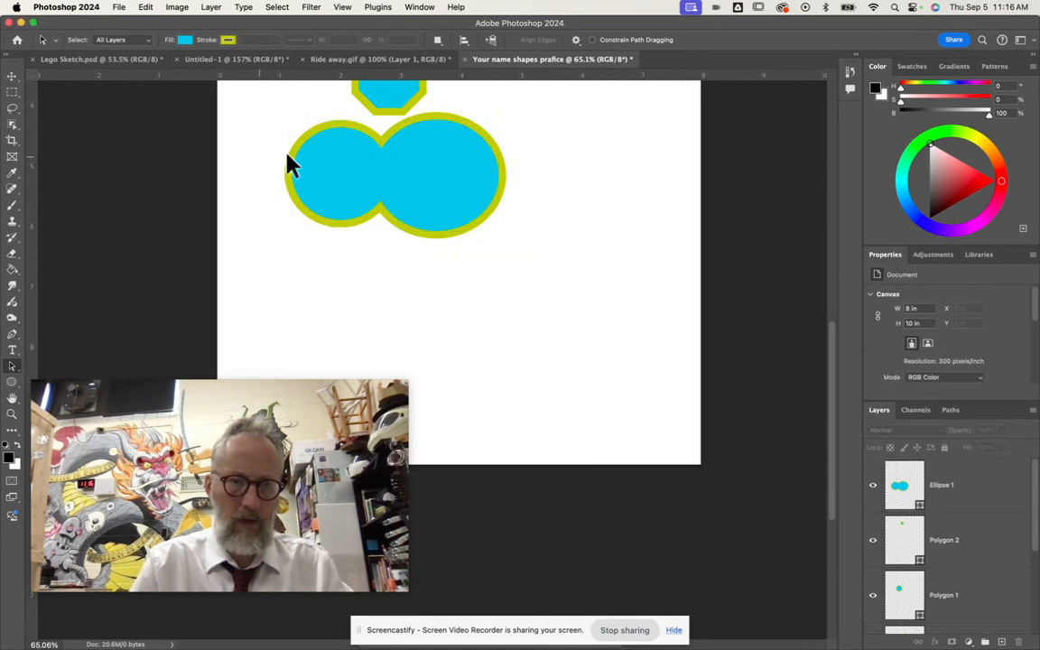
left_click(469, 135)
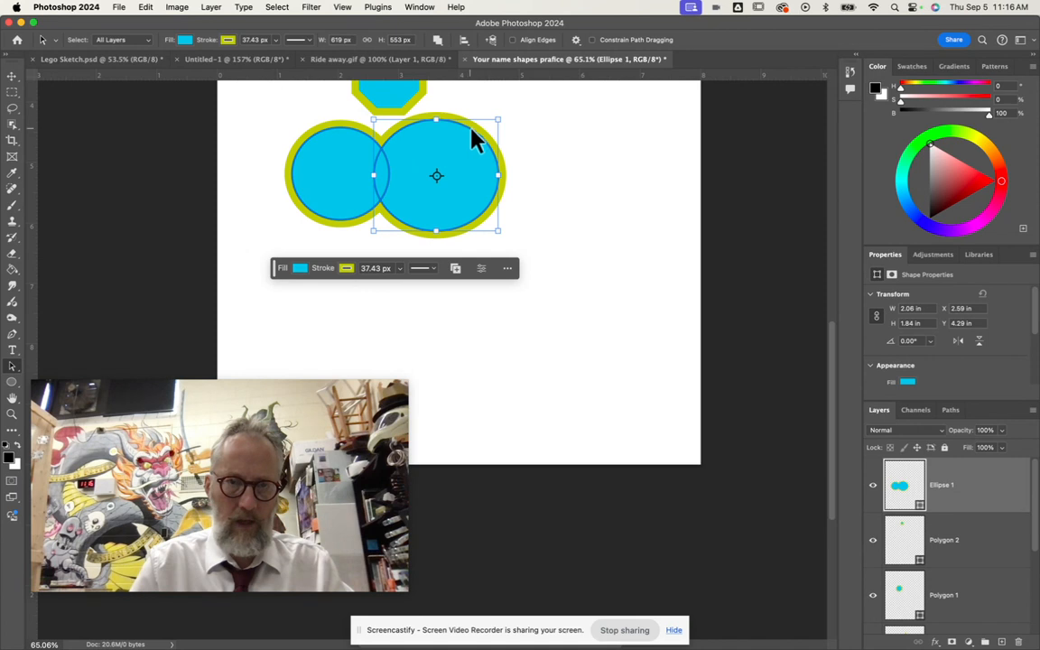
left_click_drag(478, 133, 354, 192)
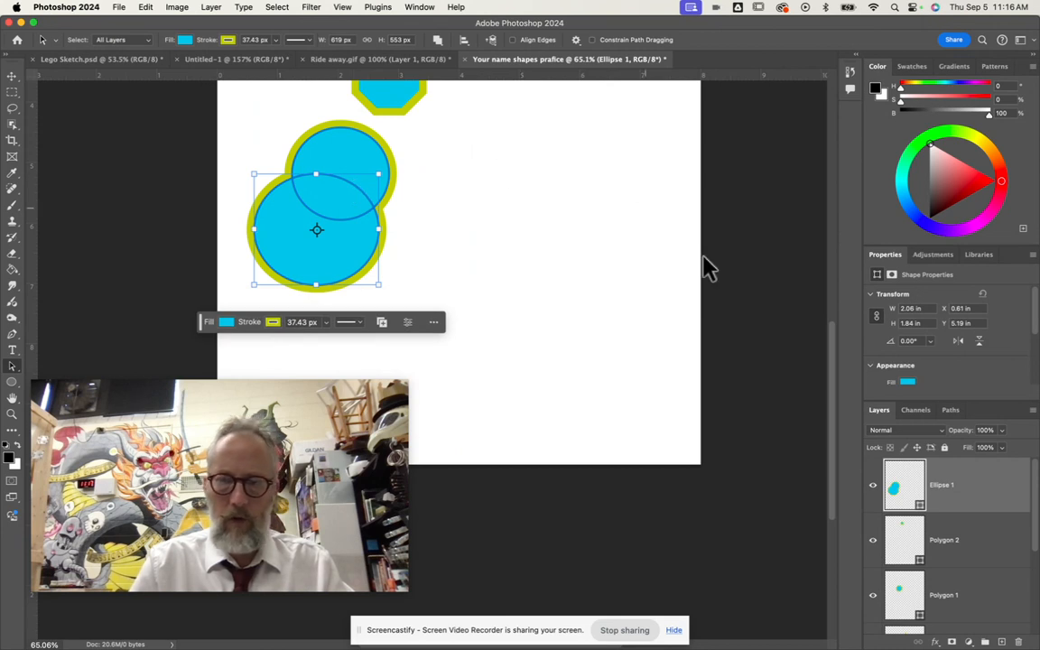
Reshape the lower ellipse with the Direct Selection tool, stretching its right anchor far outward and lowering its top anchor.
left_click(520, 242)
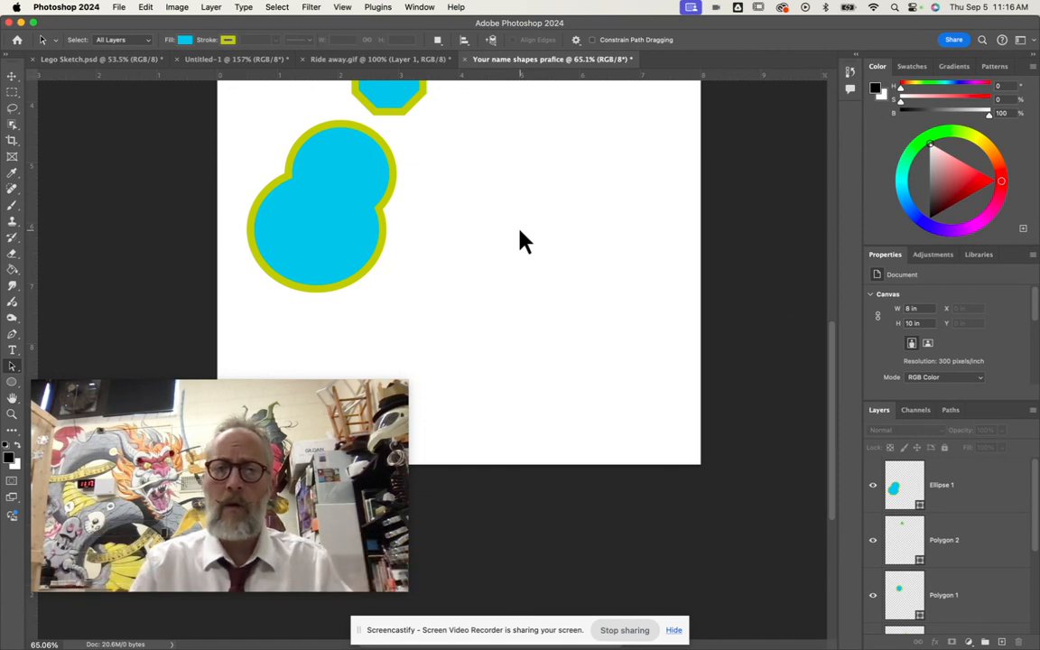
left_click(12, 366)
left_click(68, 376)
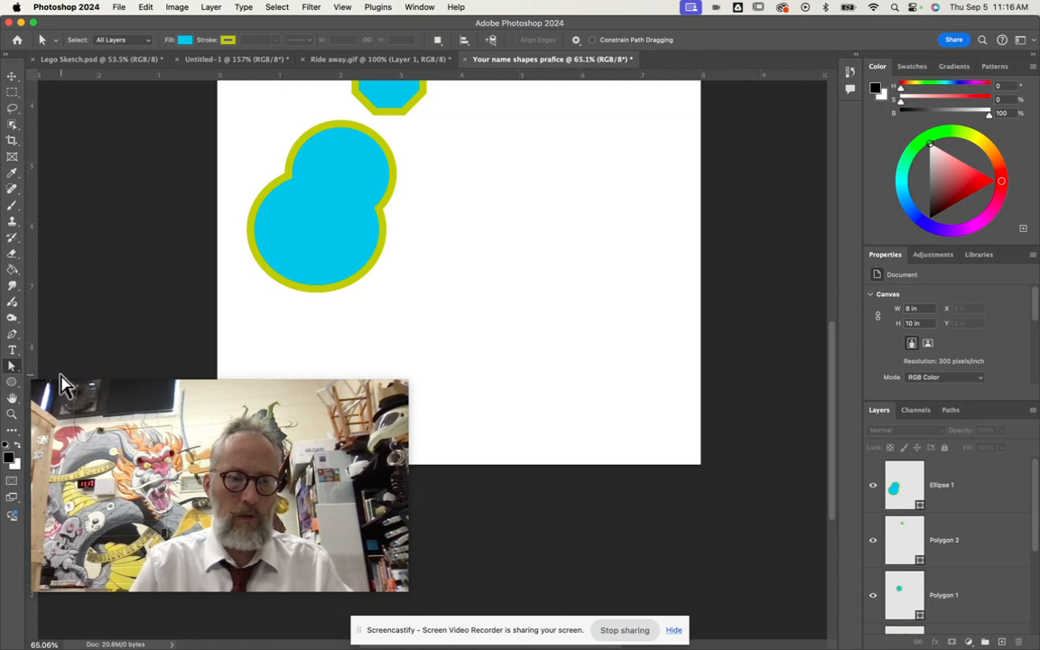
left_click(295, 288)
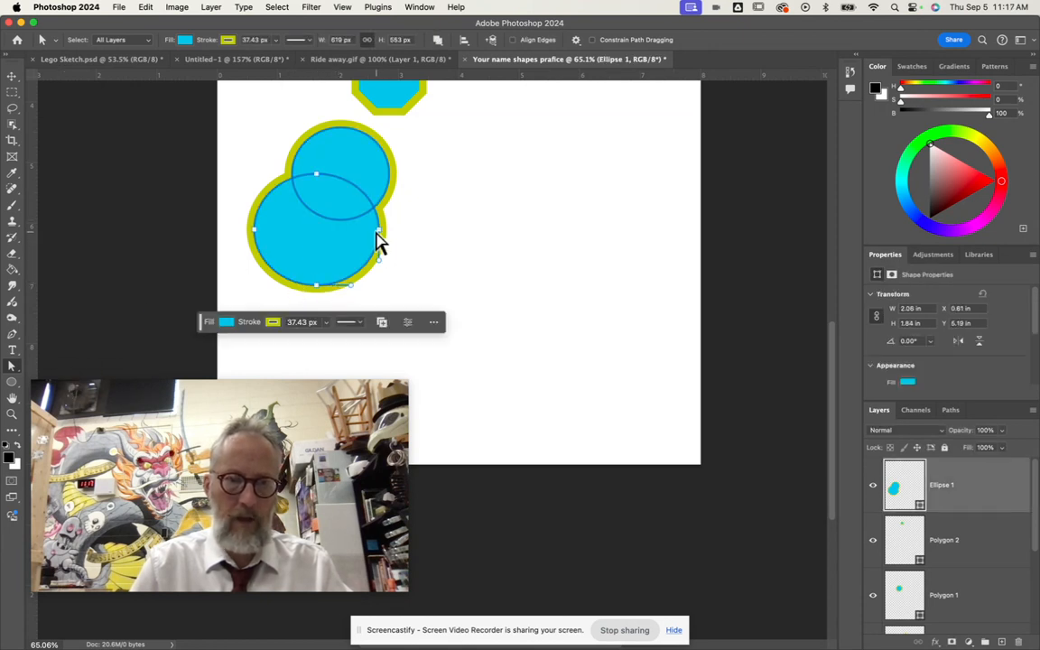
left_click_drag(379, 230, 493, 239)
left_click_drag(317, 176, 328, 198)
Extend the left direction handle of the upper circle's top anchor outward to bulge its upper-left curve.
left_click(312, 138)
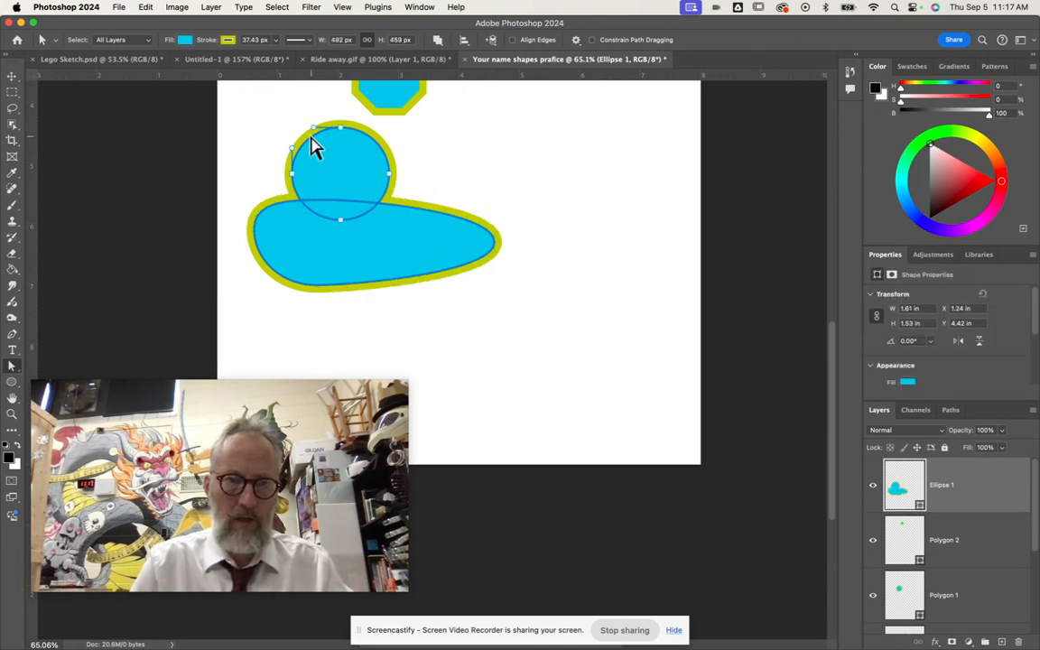
left_click_drag(314, 125, 256, 124)
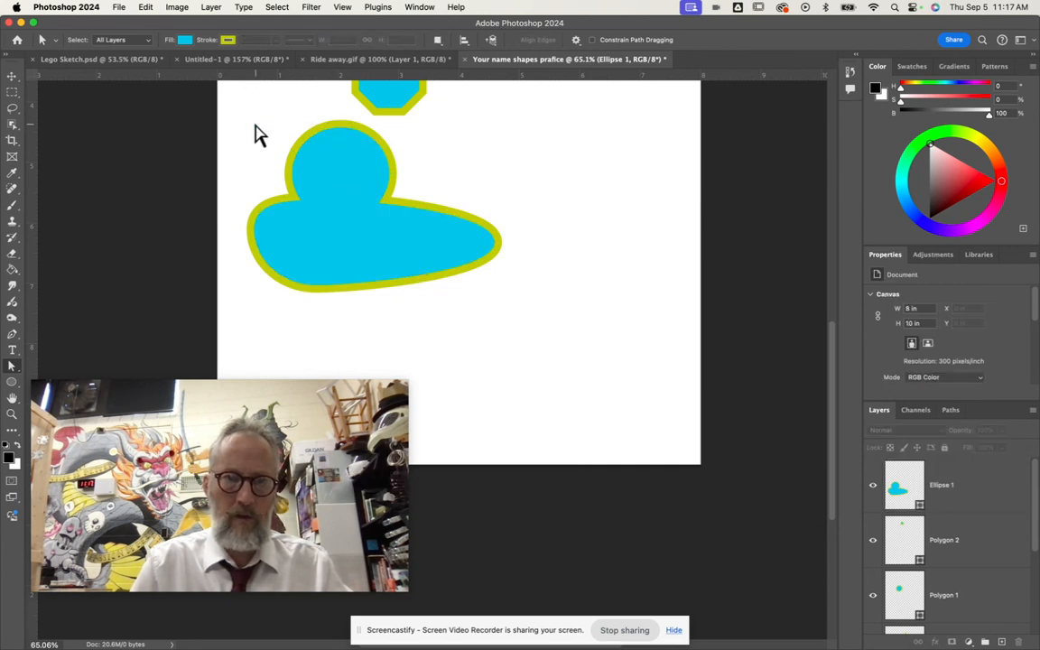
left_click(341, 129)
left_click_drag(313, 127, 248, 127)
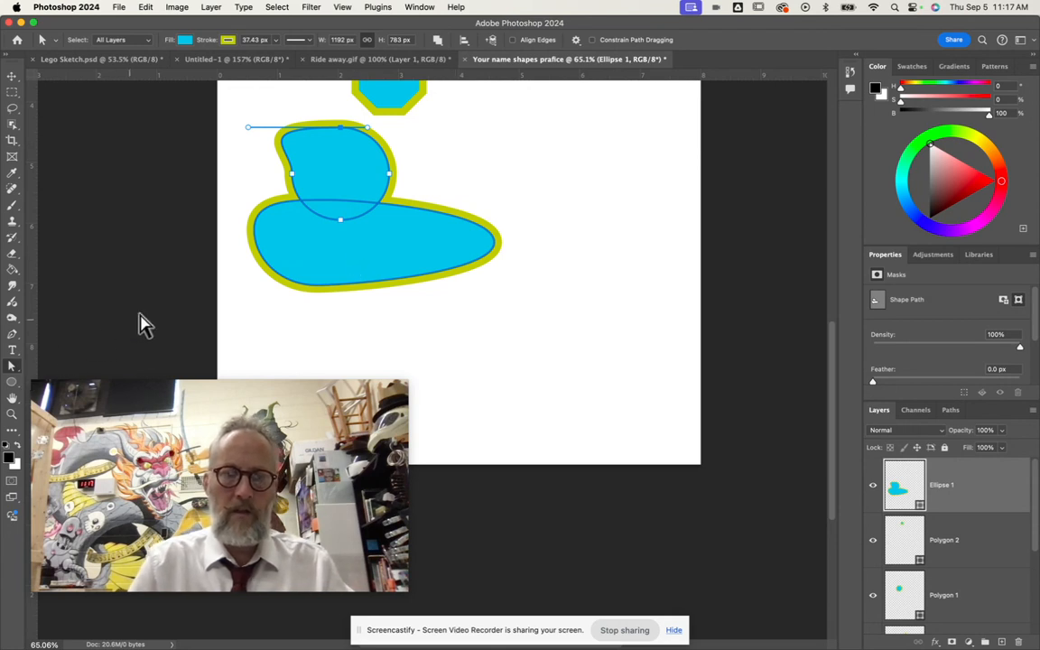
Move the stretched lower ellipse up and slightly left over the upper shape with the Path Selection tool.
left_click(12, 371)
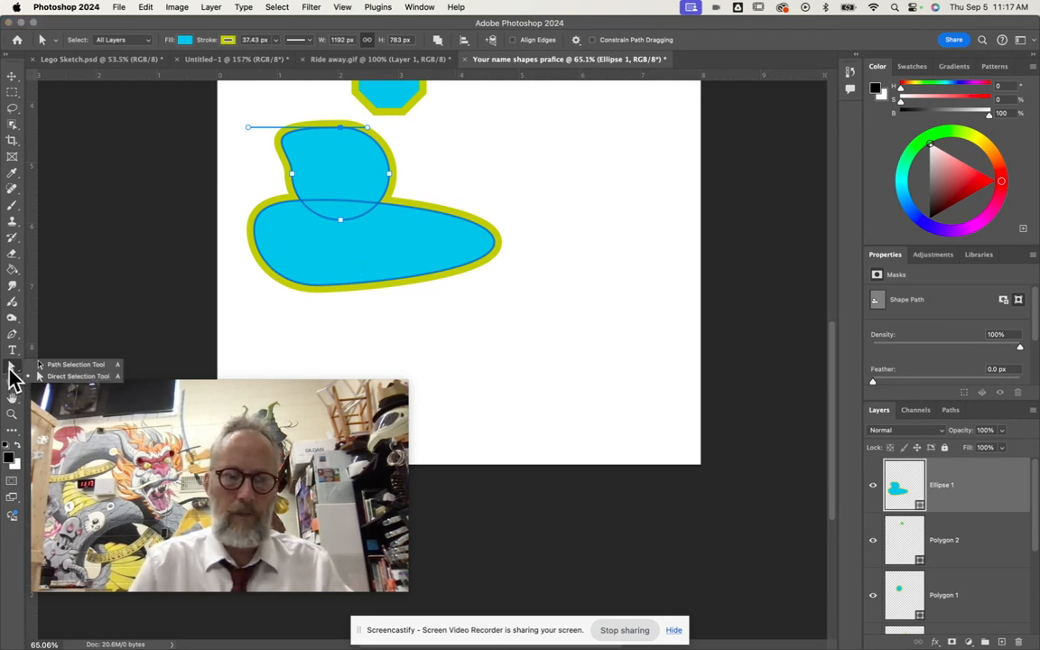
left_click(65, 379)
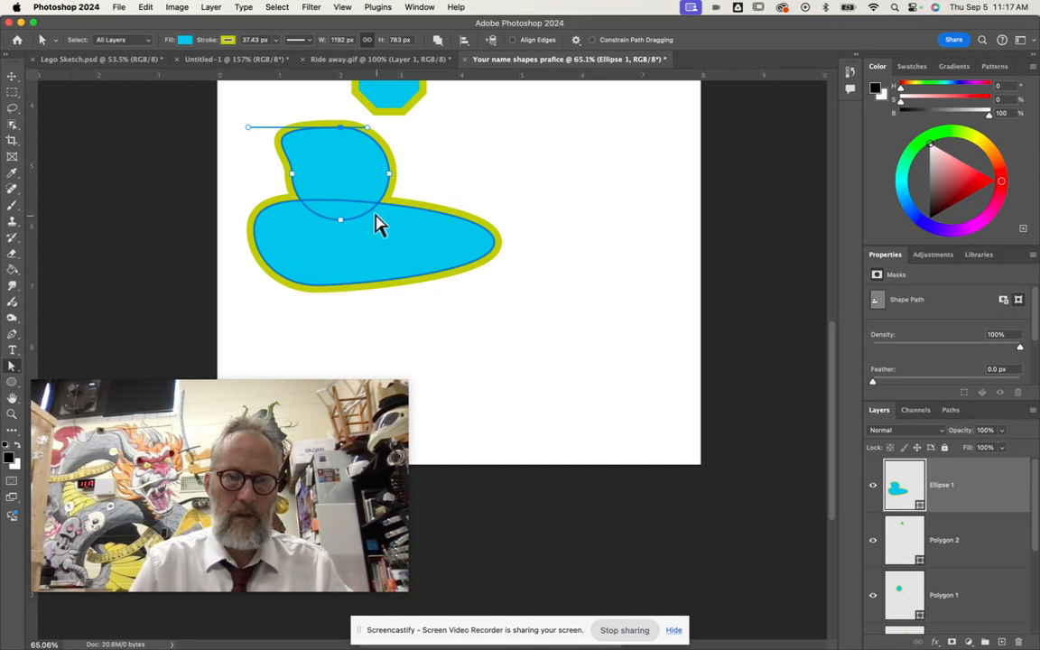
left_click(339, 221)
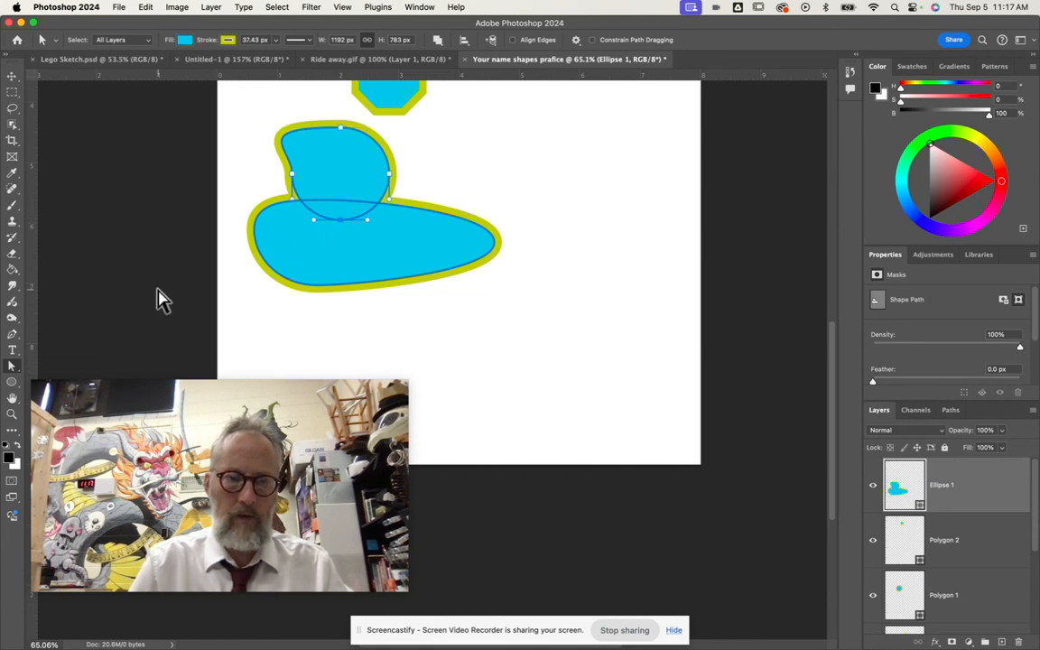
left_click(11, 370)
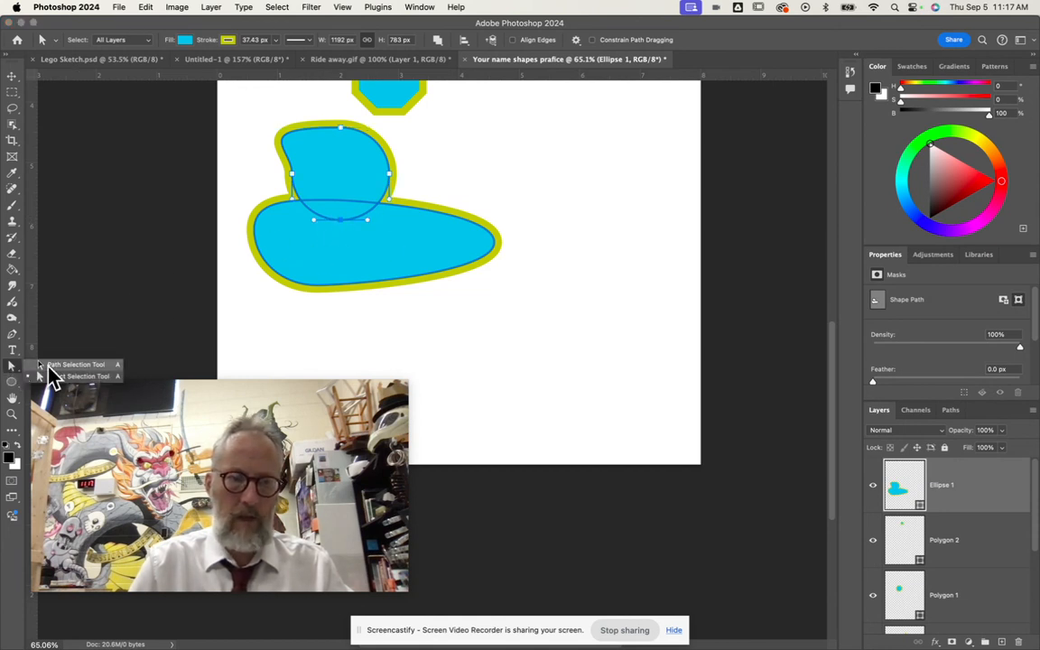
left_click(51, 371)
left_click_drag(349, 287, 305, 262)
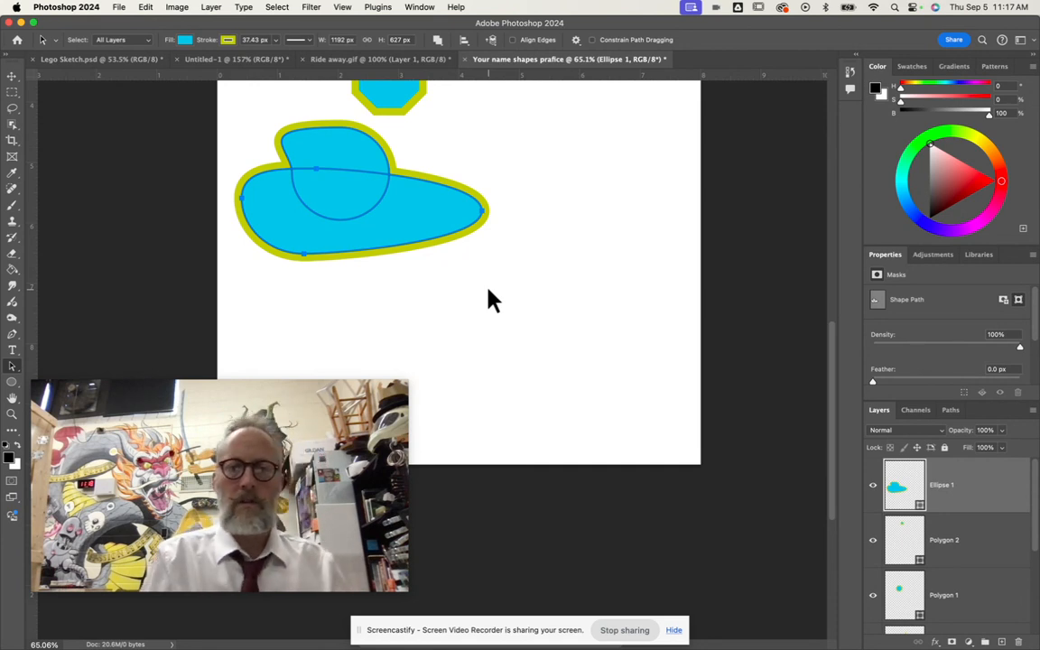
Draw a separate ellipse about 537 by 528 px near the page's lower right and set its path operation to Subtract Front Shape.
left_click(12, 382)
left_click_drag(469, 291, 578, 399)
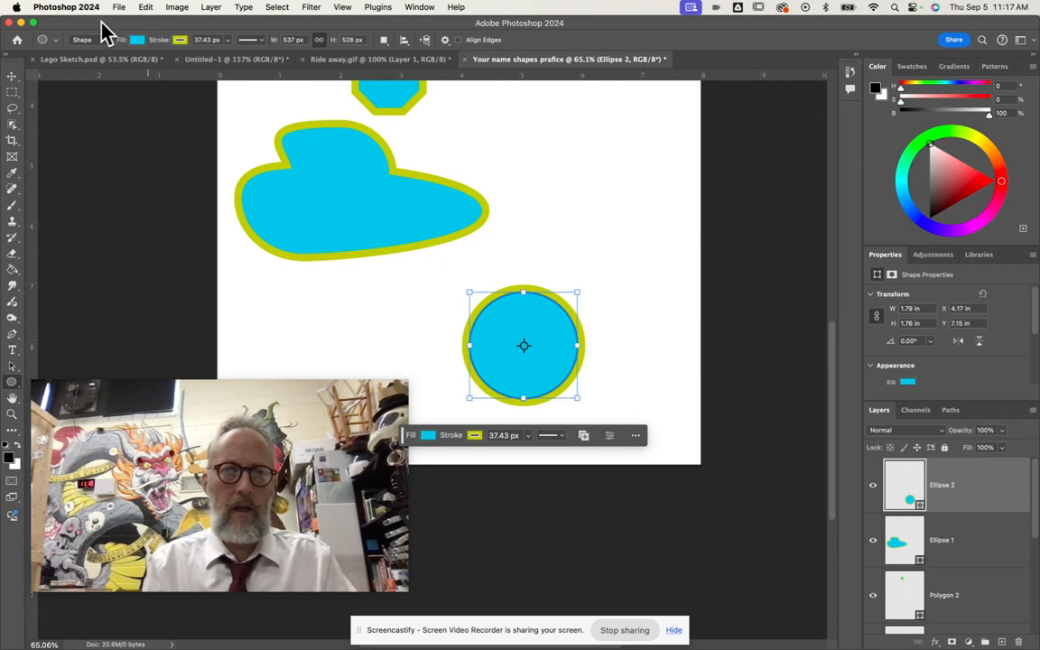
left_click(387, 44)
left_click(387, 45)
left_click(388, 45)
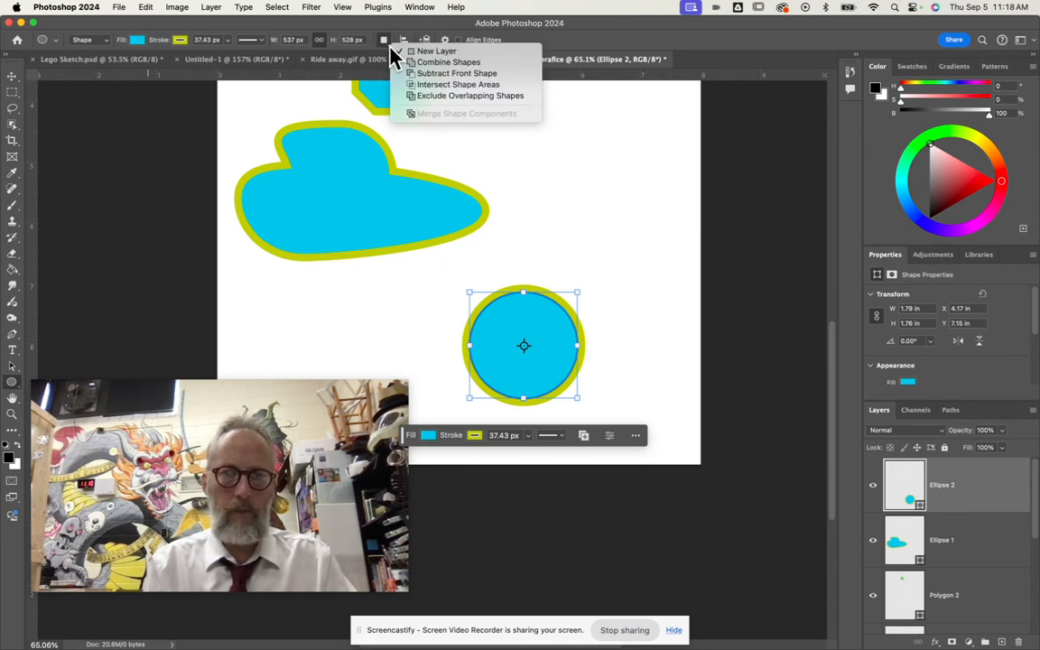
left_click(423, 79)
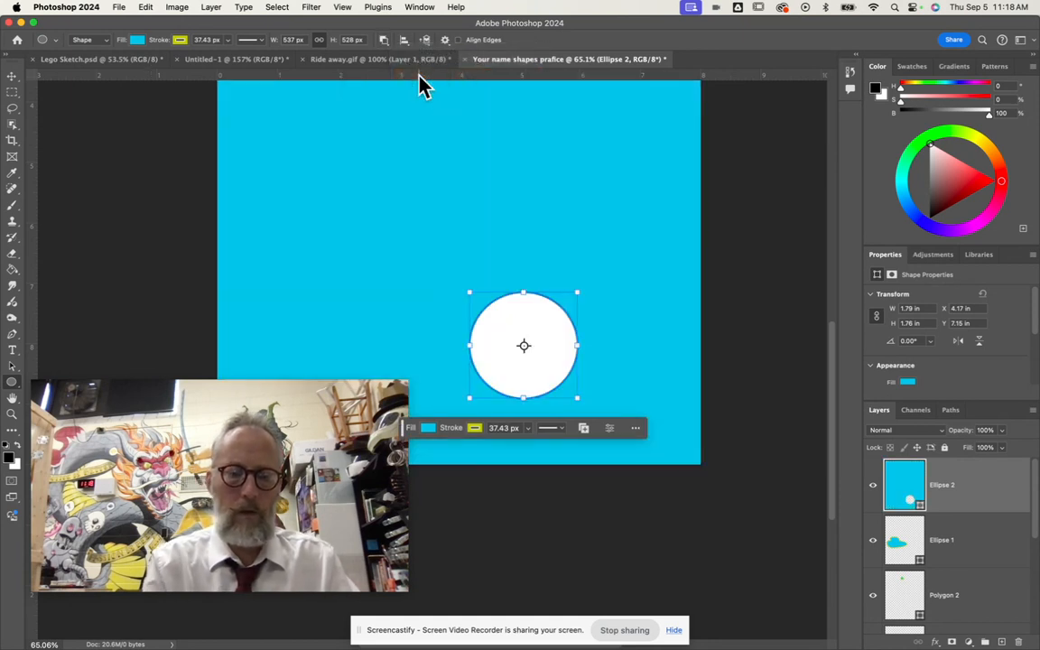
Undo the lone ellipse's subtraction and draw a subtracting ellipse about 545 by 645 px over its right side to cut a crescent.
key("super+z")
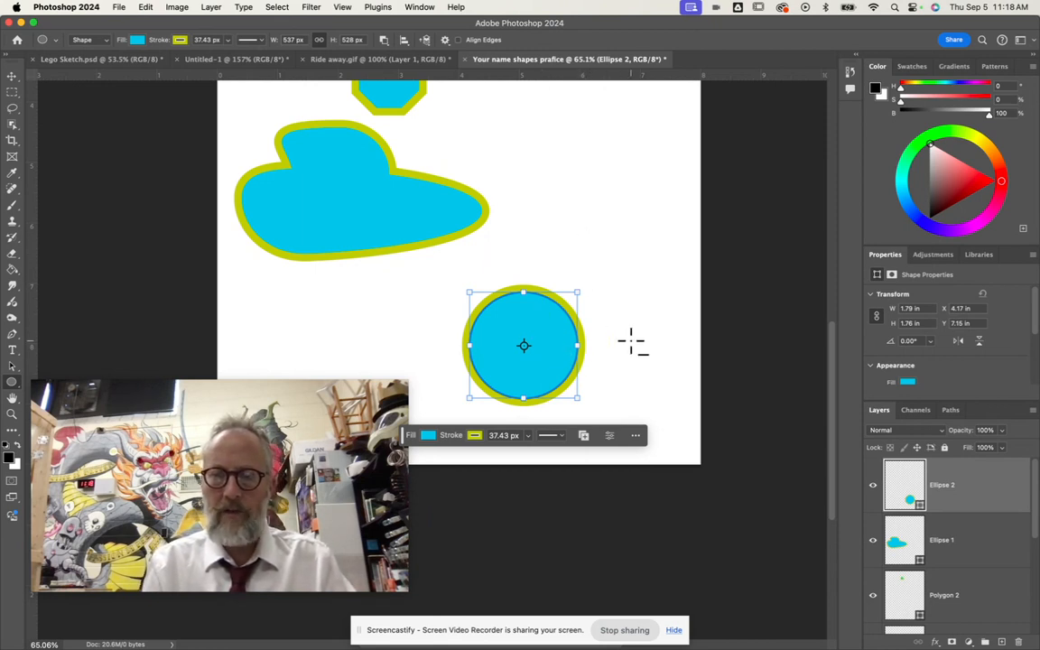
left_click_drag(621, 279, 511, 407)
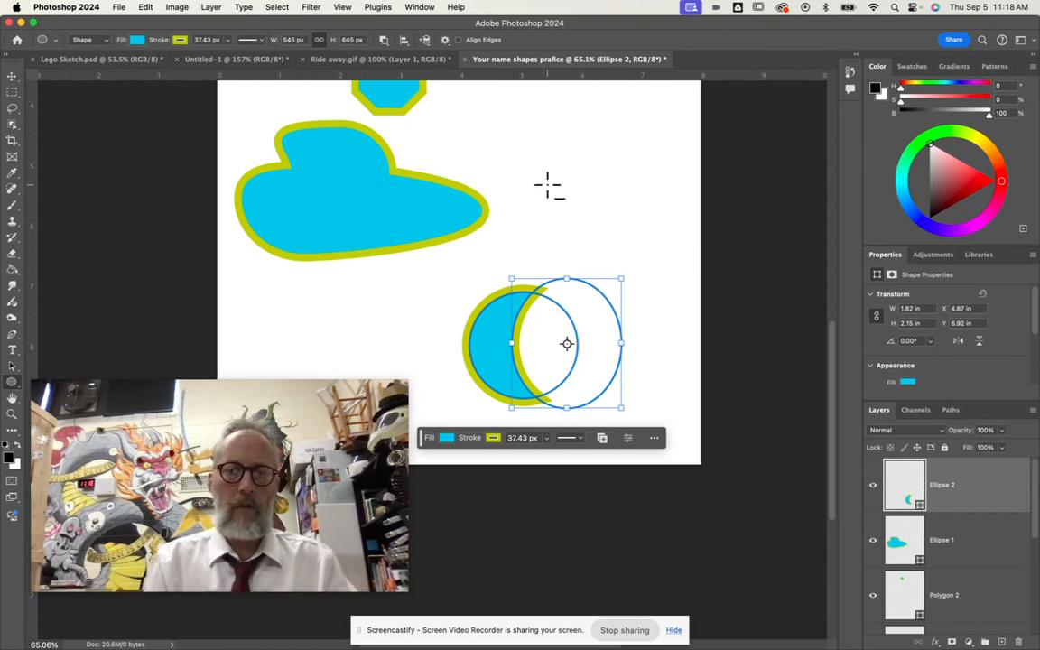
Move the whole crescent shape up and right with the Move tool, placing it beside the cloud-like shape.
left_click(12, 76)
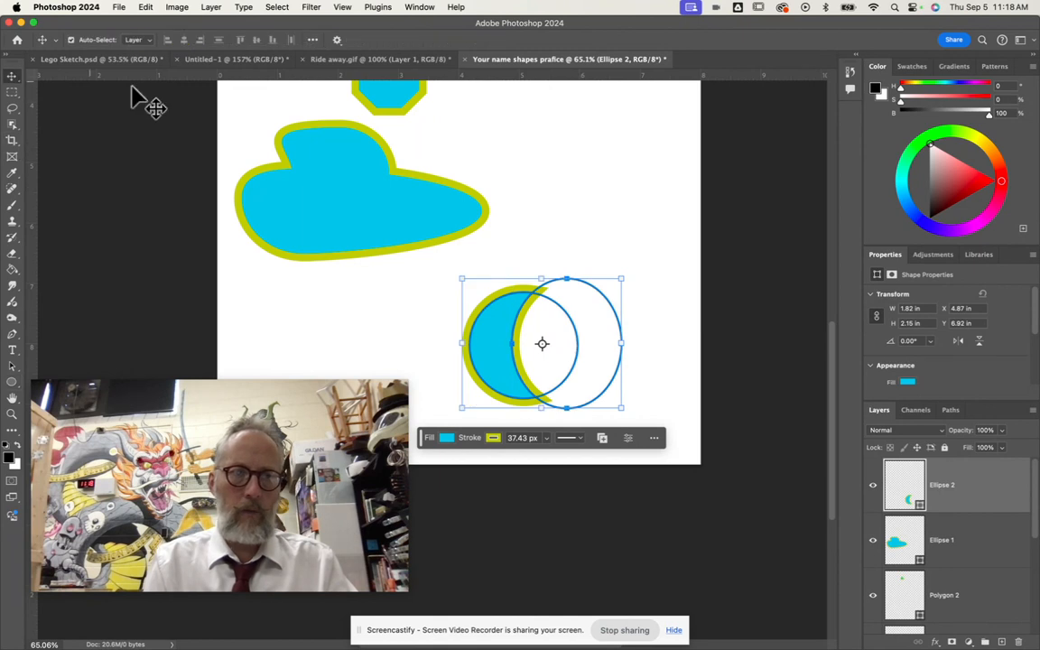
mouse_move(494, 337)
left_mouse_down()
mouse_move(415, 347)
mouse_move(573, 257)
mouse_move(549, 176)
mouse_move(596, 206)
left_mouse_up()
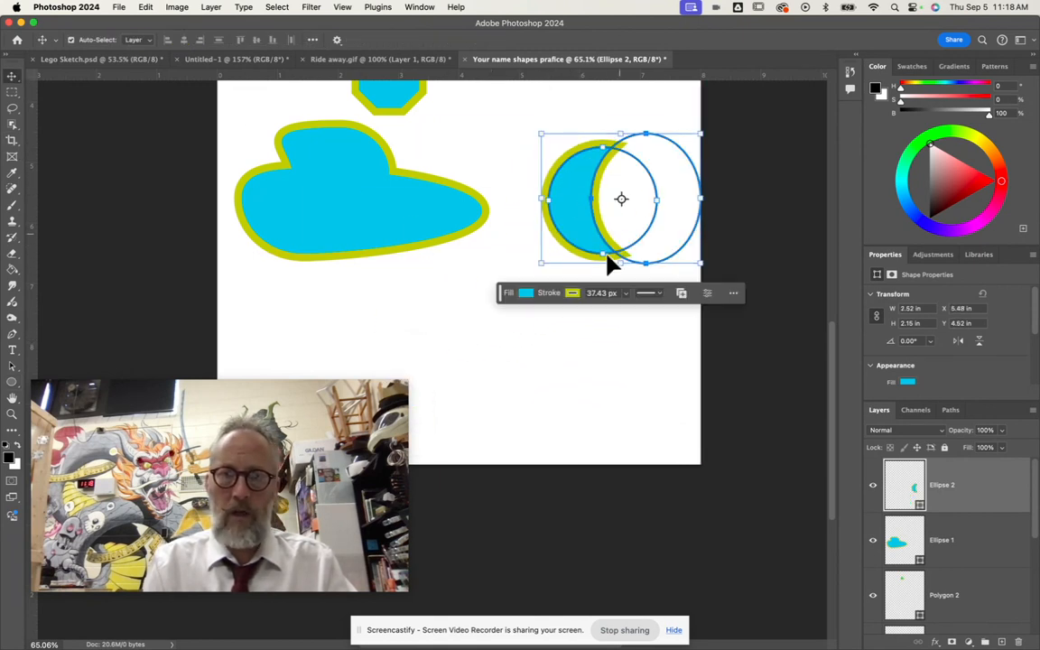
Select only the subtracting ellipse with the Path Selection tool and stretch its left side slightly outward to thin the crescent.
left_click(12, 368)
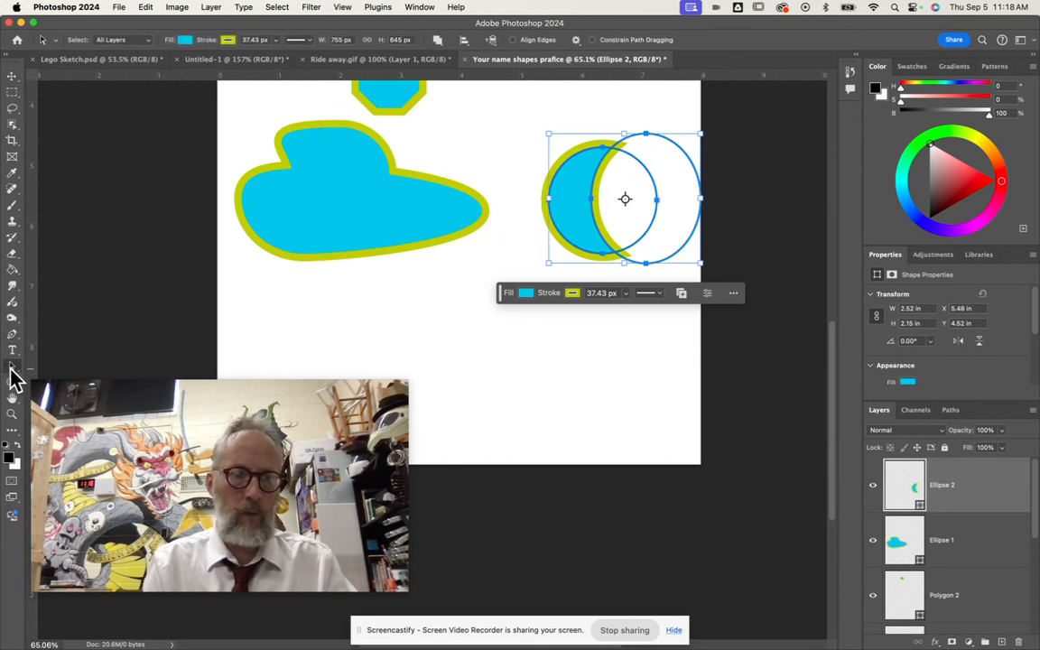
right_click(12, 369)
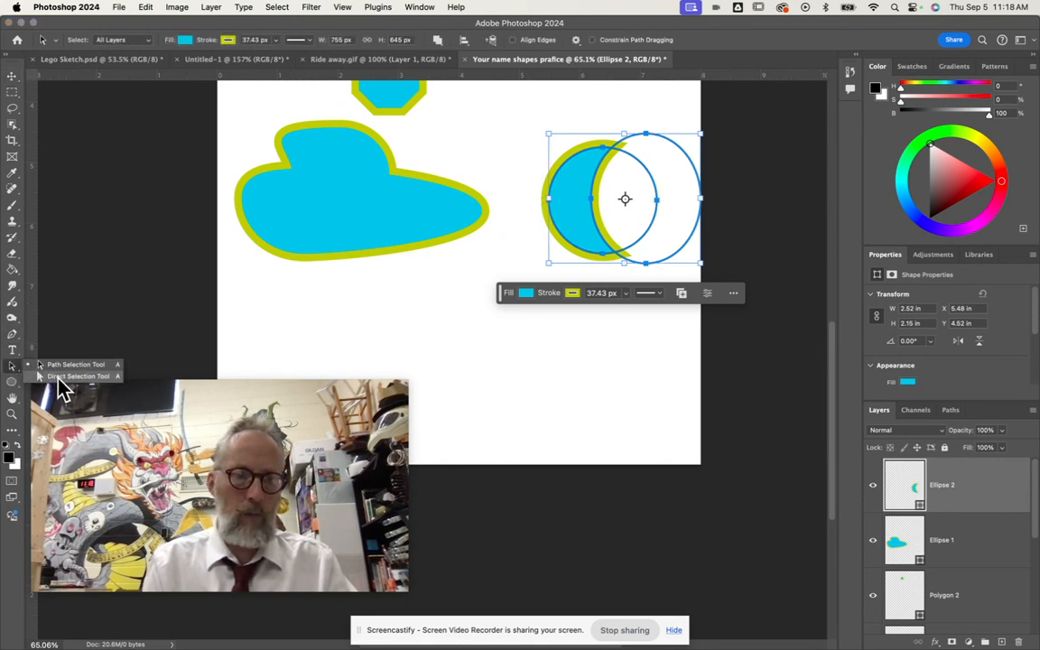
left_click(68, 365)
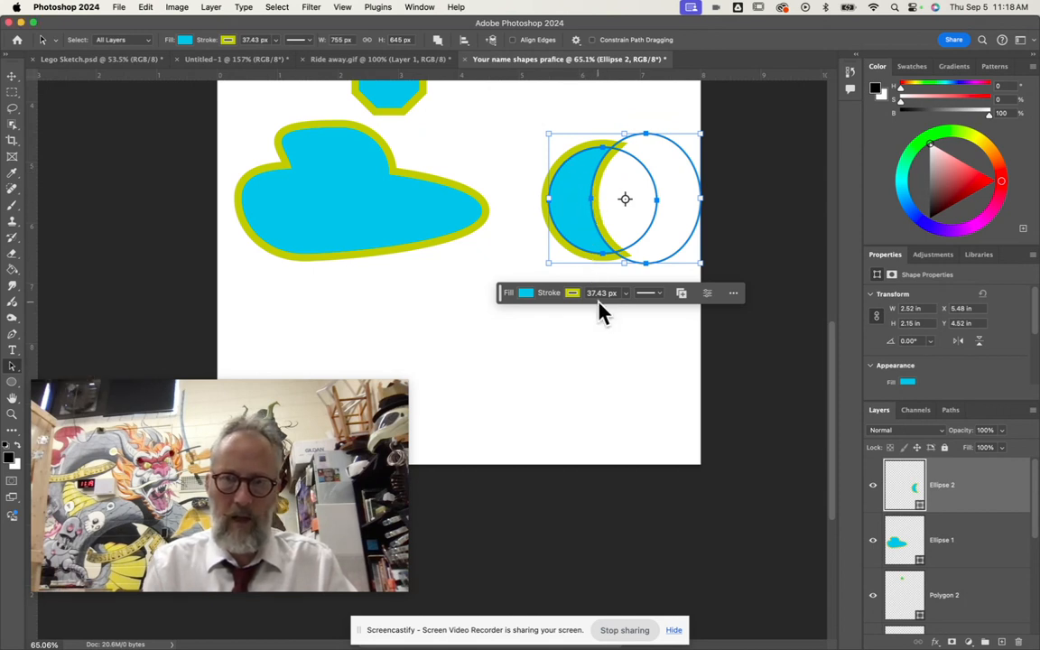
left_click(598, 330)
left_click(618, 247)
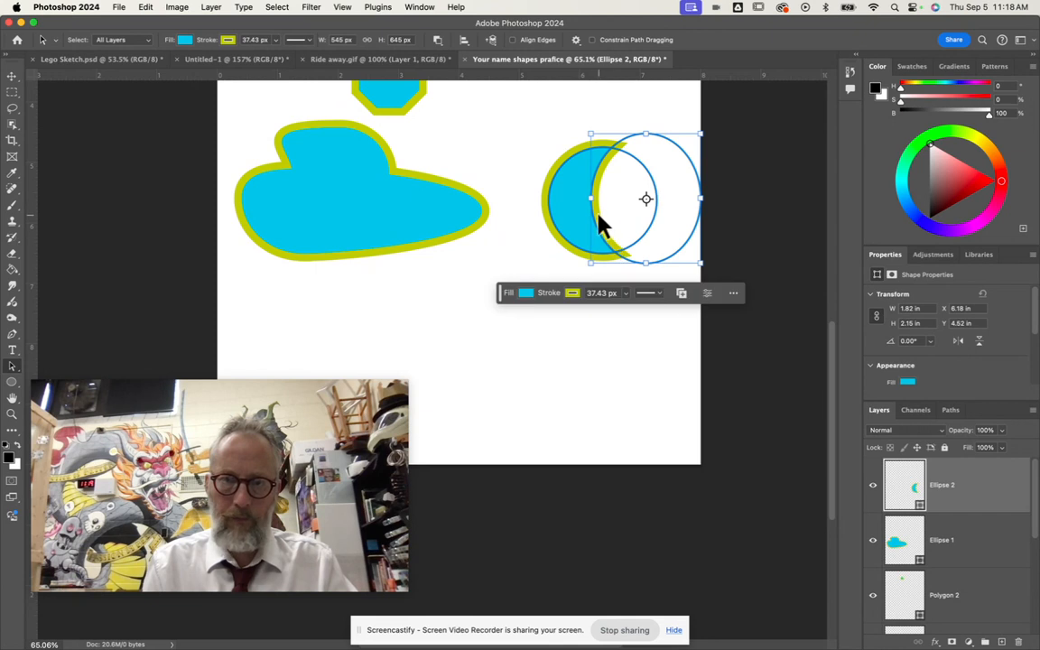
left_click_drag(590, 200, 575, 201)
left_click(465, 321)
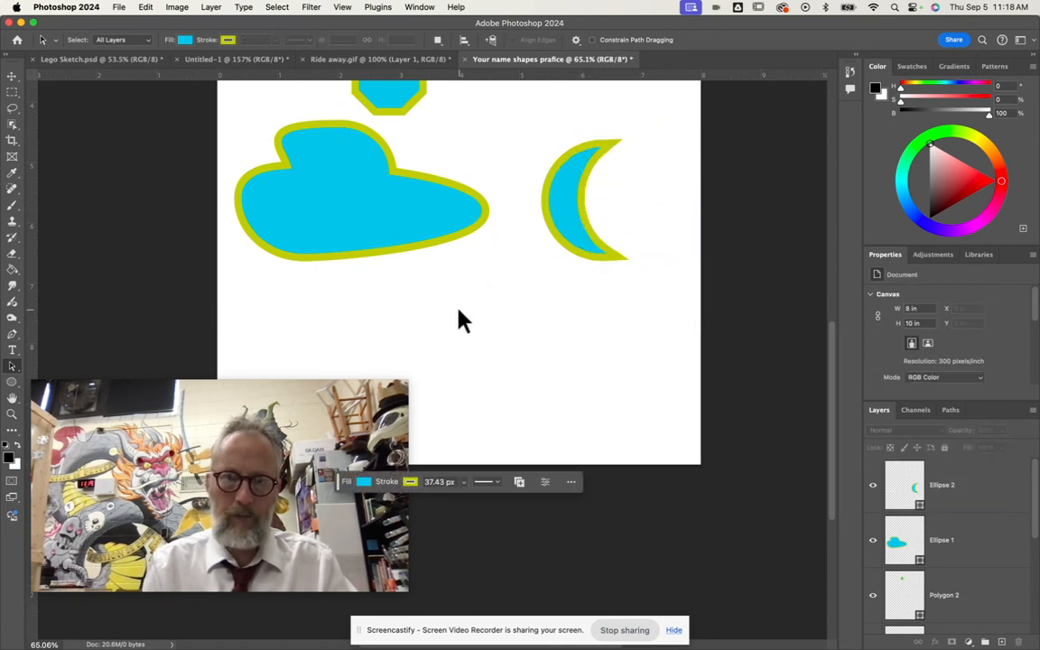
Lower the subtracting ellipse's top anchor and raise its bottom anchor slightly with the Direct Selection tool to lengthen the crescent's tips.
left_click(12, 366)
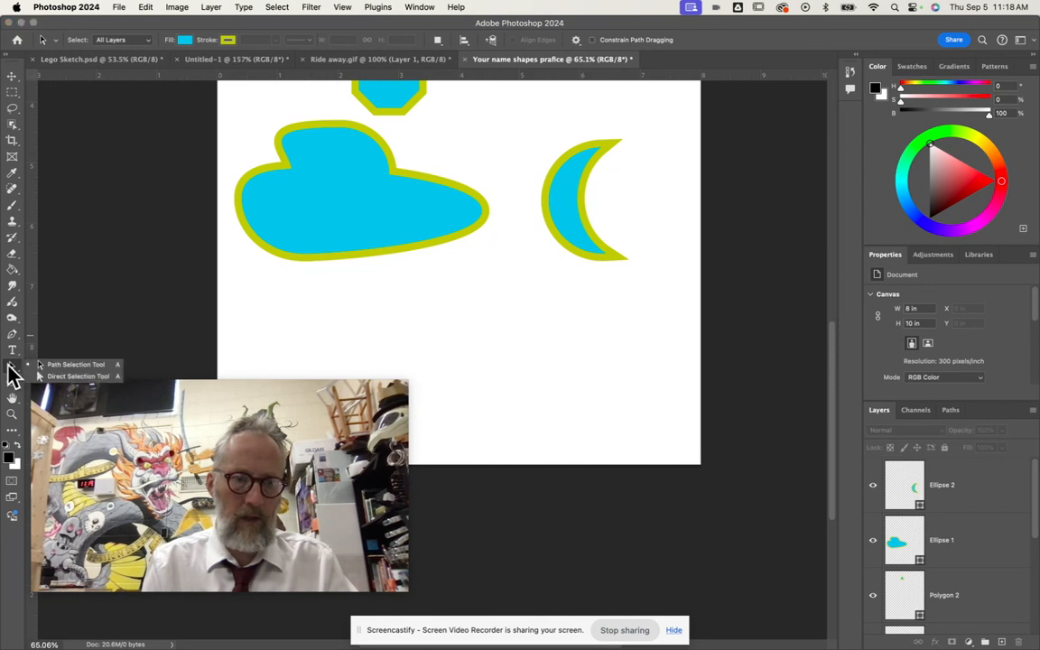
left_click(51, 376)
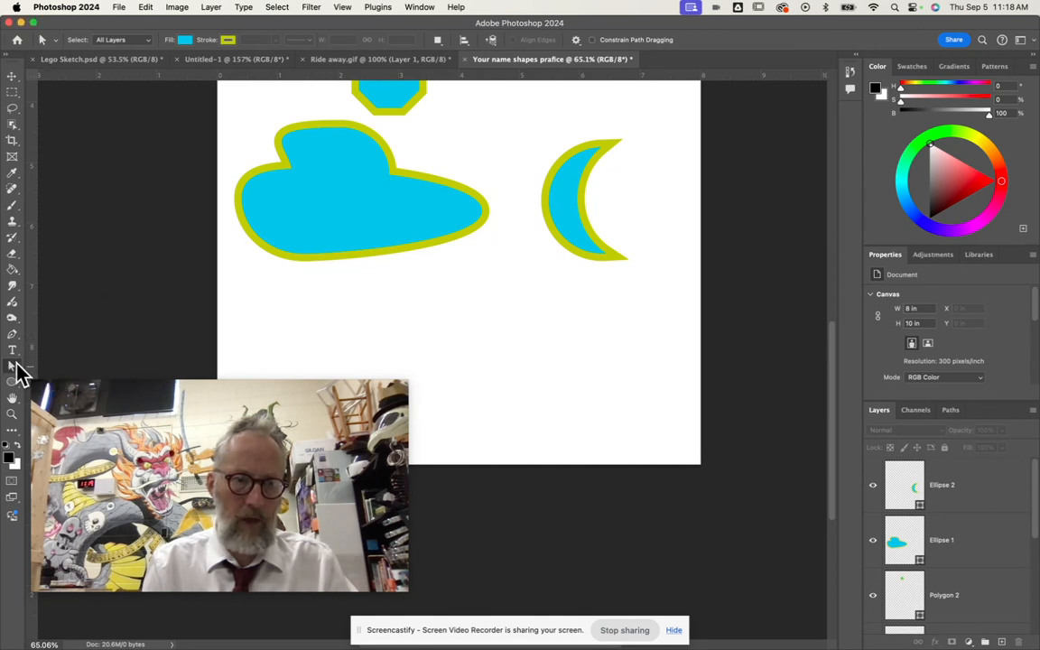
left_click(12, 368)
left_click(56, 365)
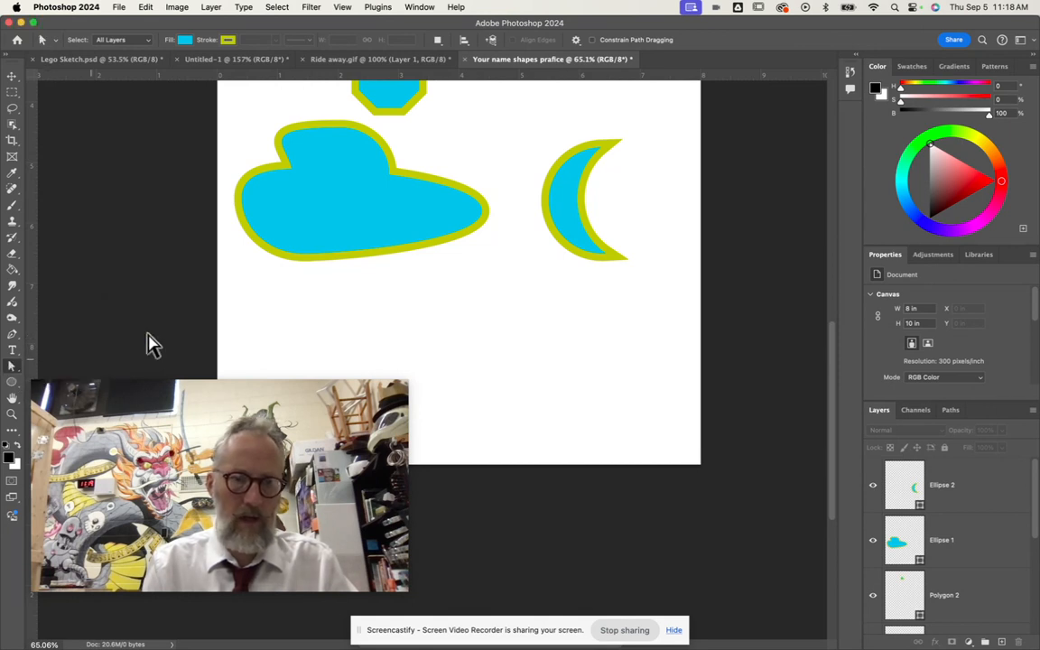
left_click(581, 211)
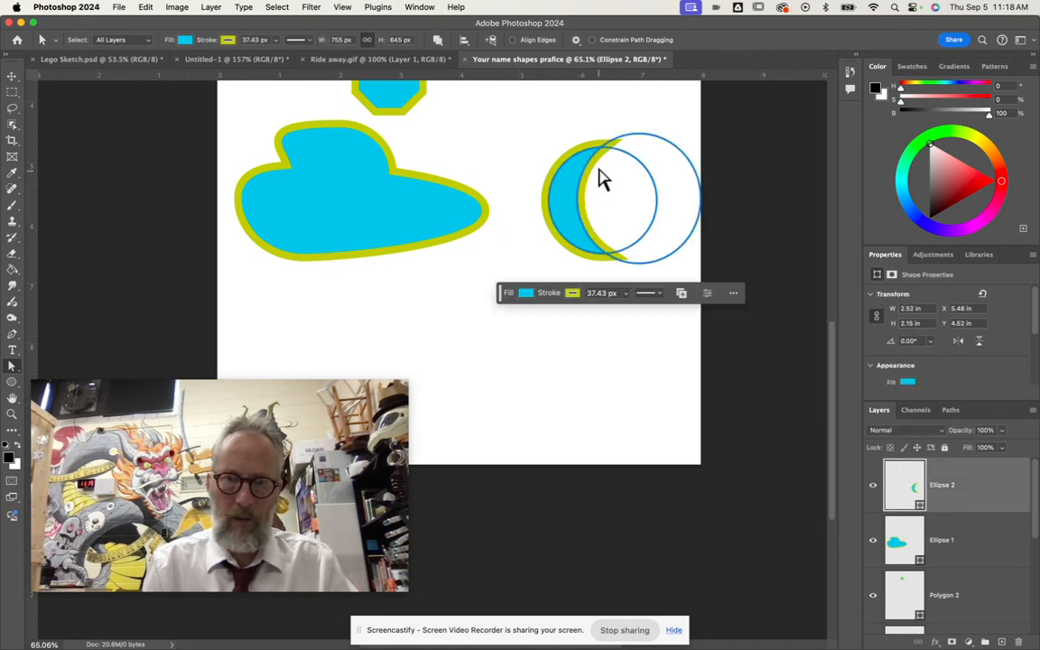
left_click(644, 136)
left_click_drag(639, 134, 640, 139)
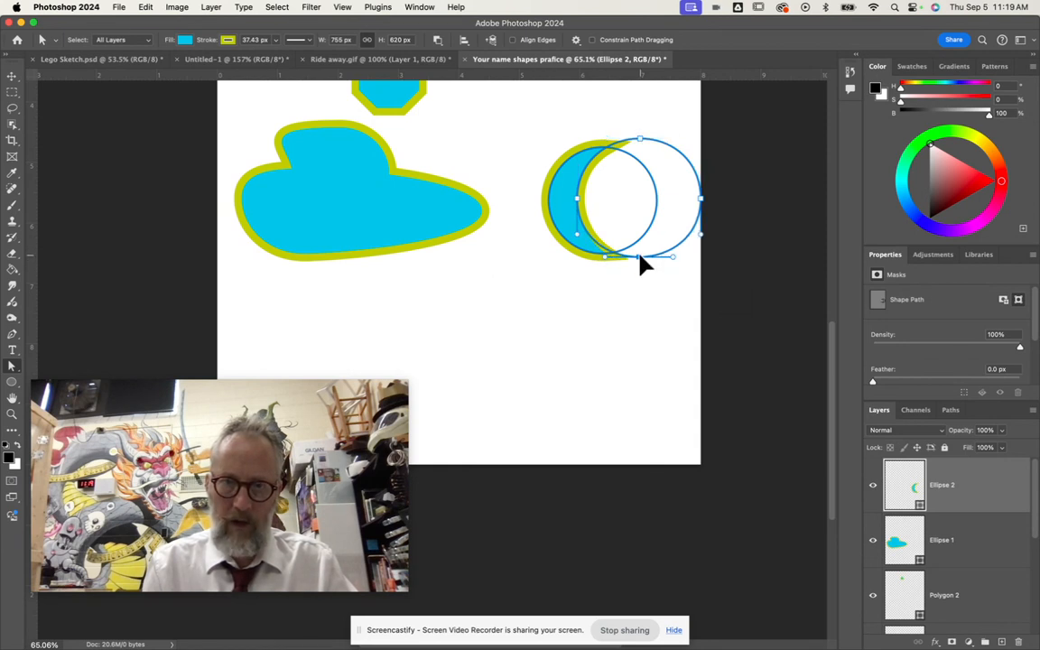
left_click(594, 354)
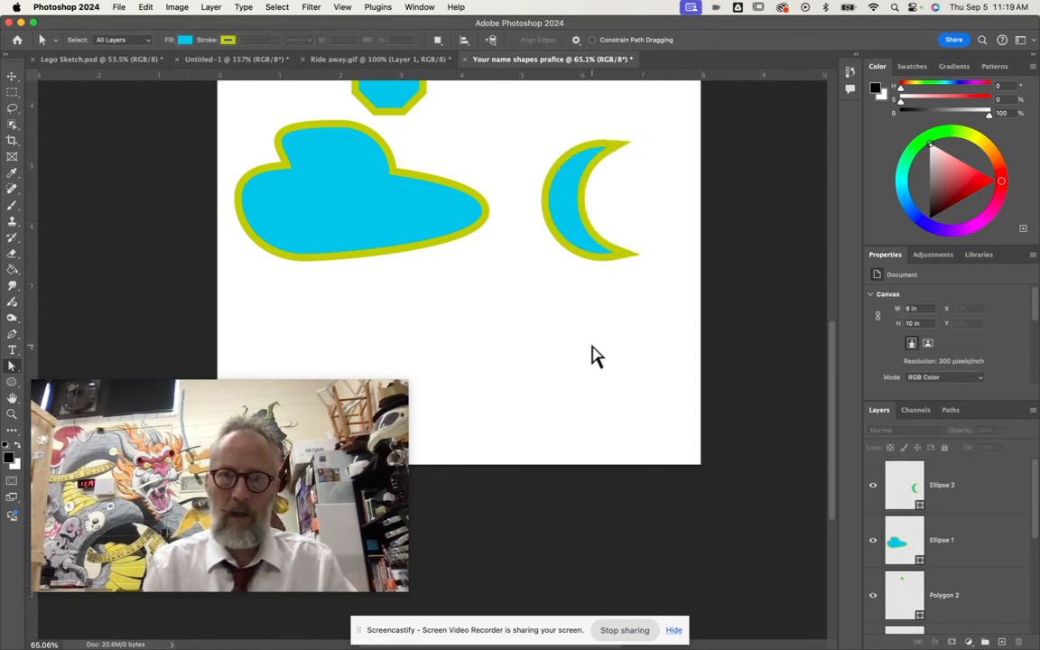